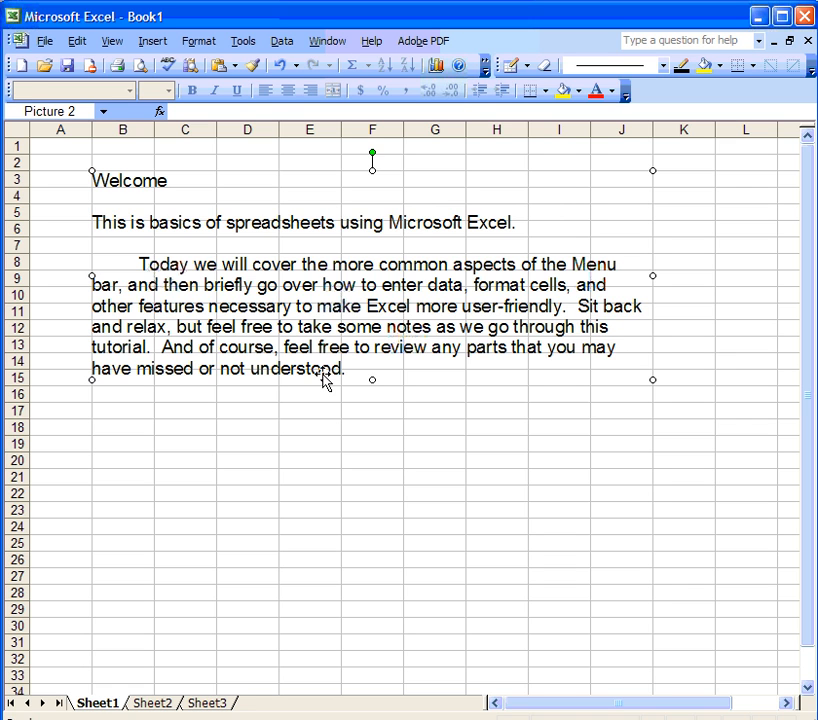
# Step: Delete the welcome text box, leaving Sheet1 of Book1 as a blank grid
pyautogui.hotkey('ctrl', 'z')
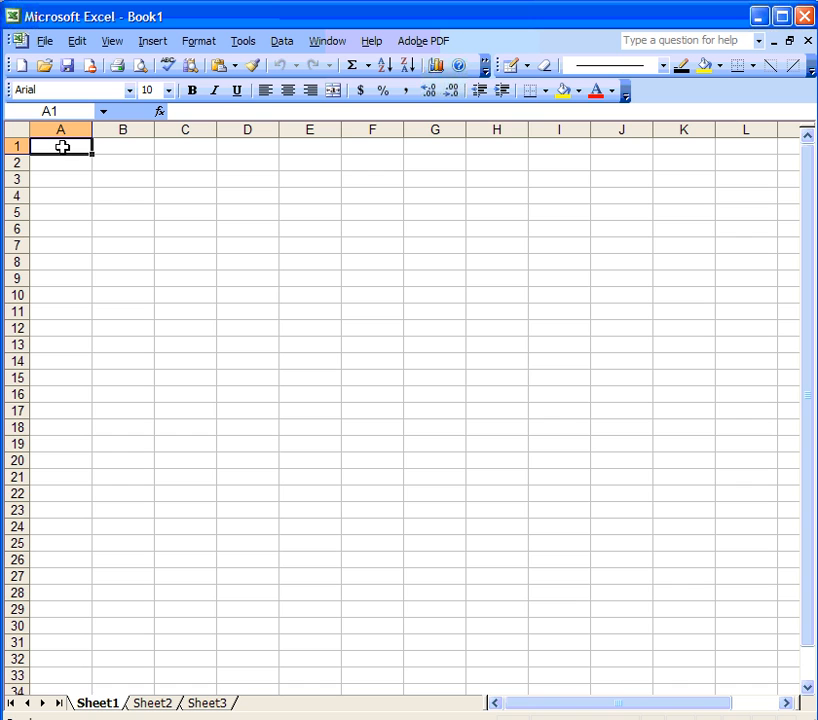
pyautogui.click(238, 166)
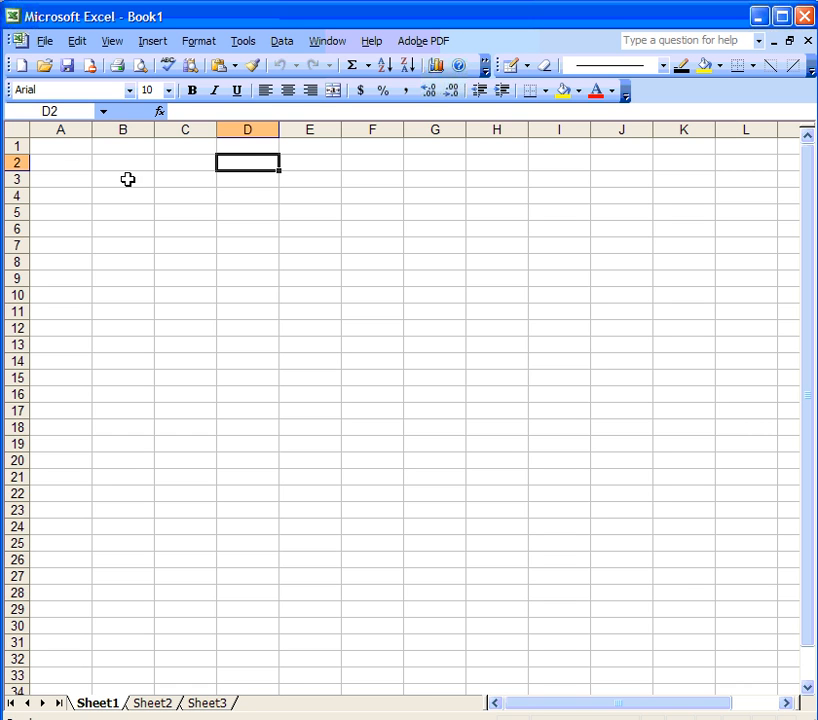
pyautogui.click(52, 148)
pyautogui.moveTo(53, 153); pyautogui.dragTo(200, 238)
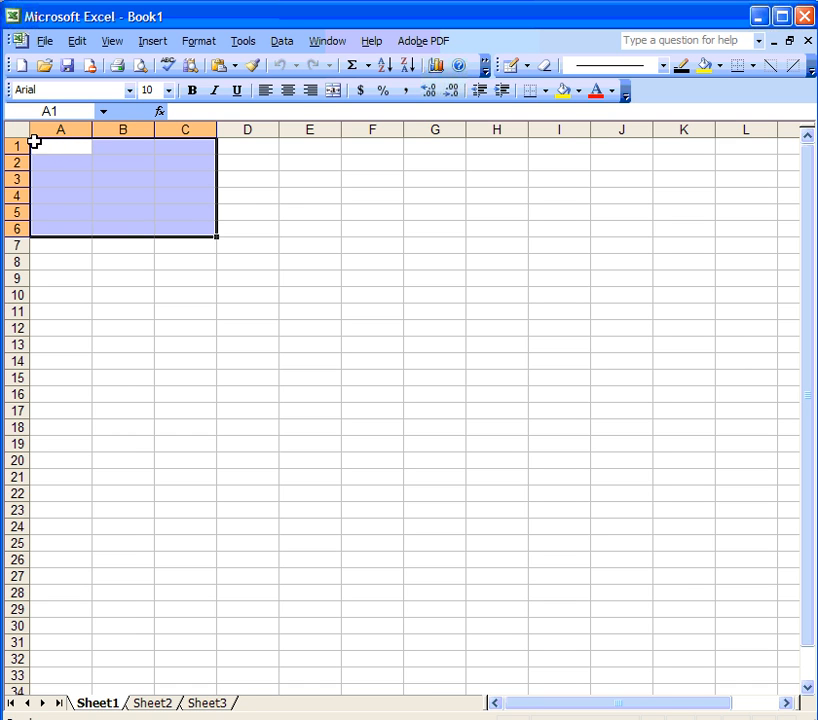
pyautogui.click(192, 162)
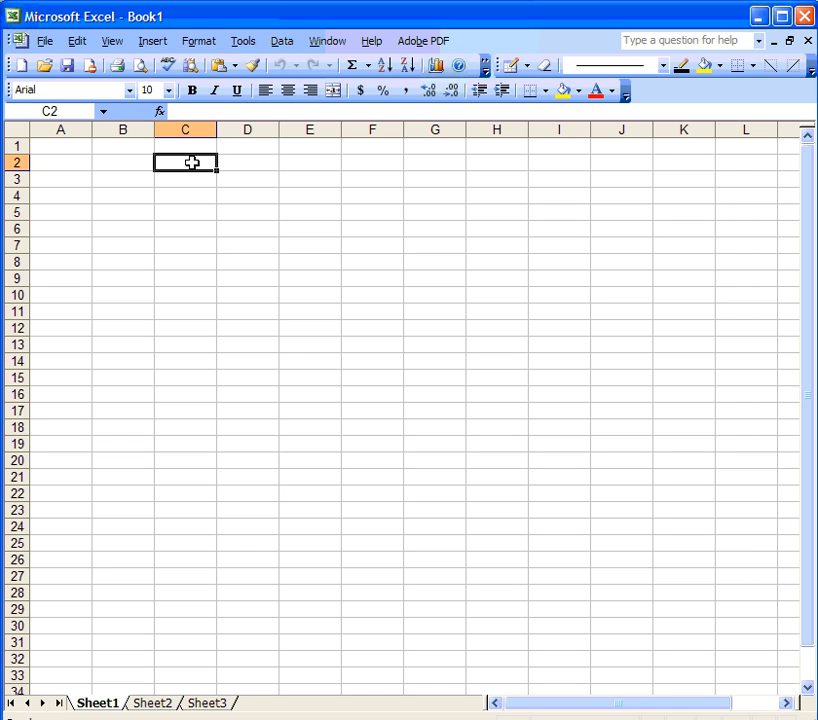
pyautogui.moveTo(192, 162); pyautogui.dragTo(311, 262)
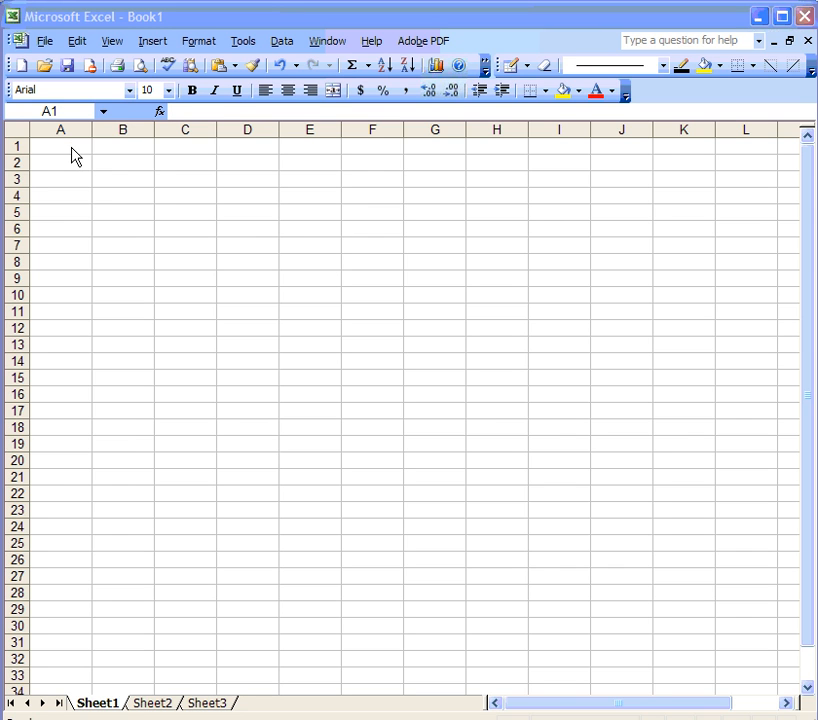
# Step: Enter the heading 'First Name' in A1, correcting the lowercase 'name'
pyautogui.click(71, 147)
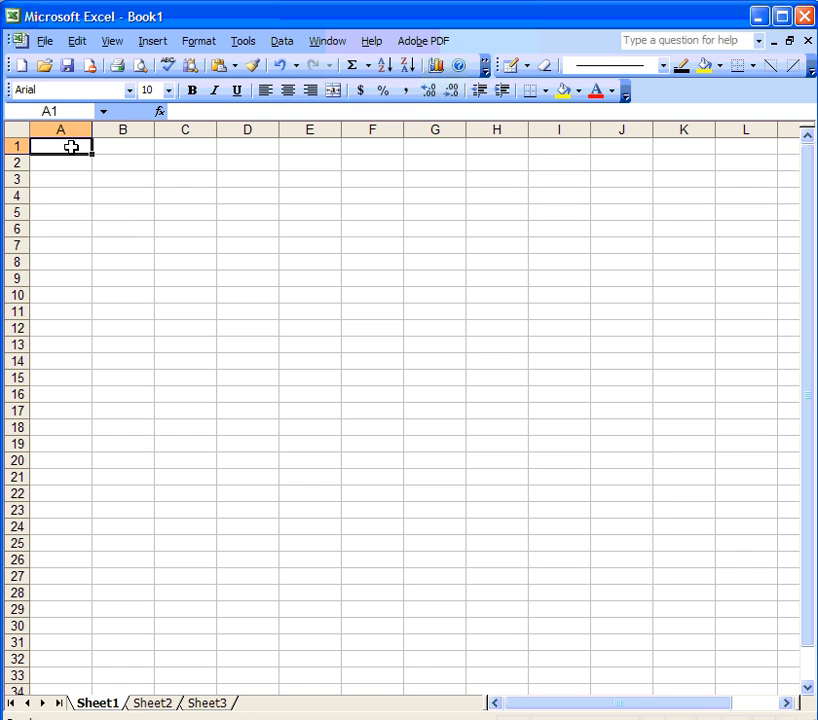
pyautogui.write('First name')
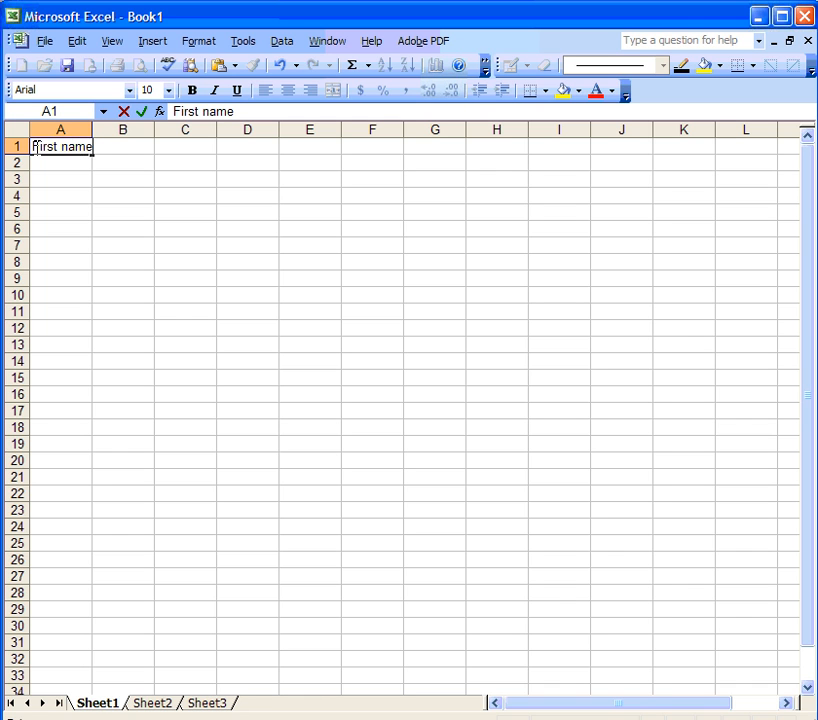
pyautogui.click(173, 111)
pyautogui.press('BackSpace')
pyautogui.press('BackSpace')
pyautogui.press('BackSpace')
pyautogui.press('BackSpace')
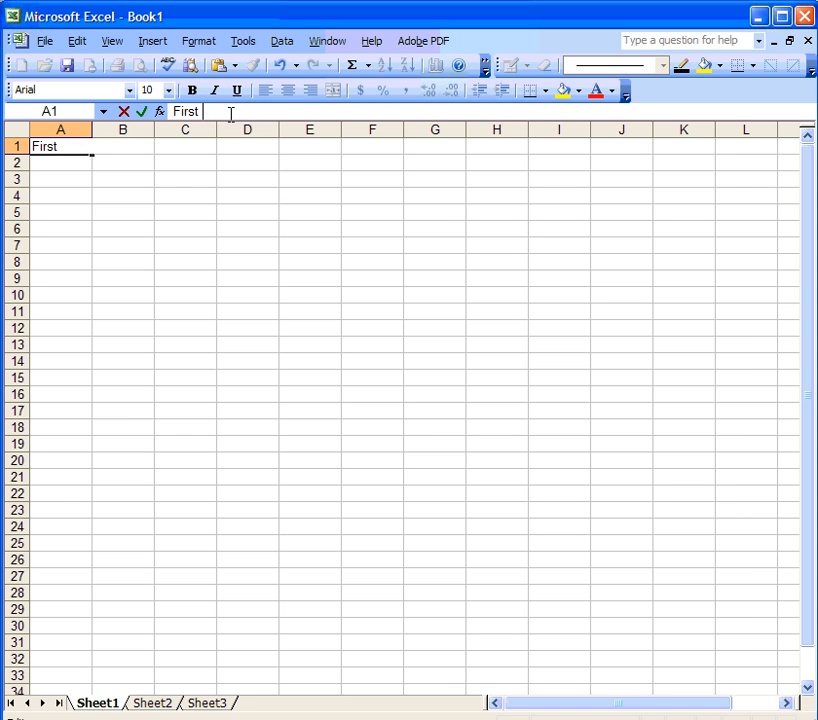
pyautogui.write('Name')
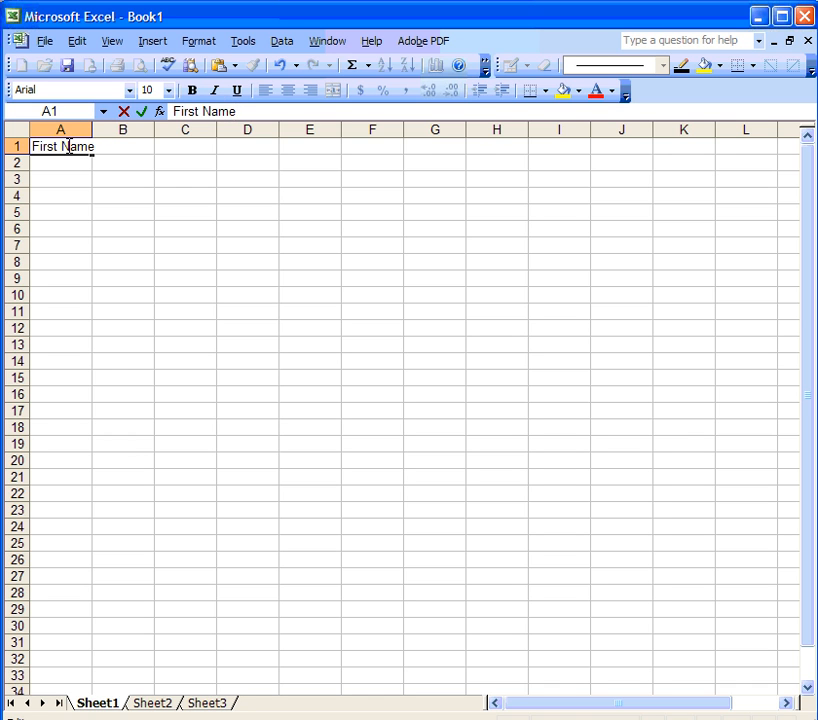
pyautogui.press('Return')
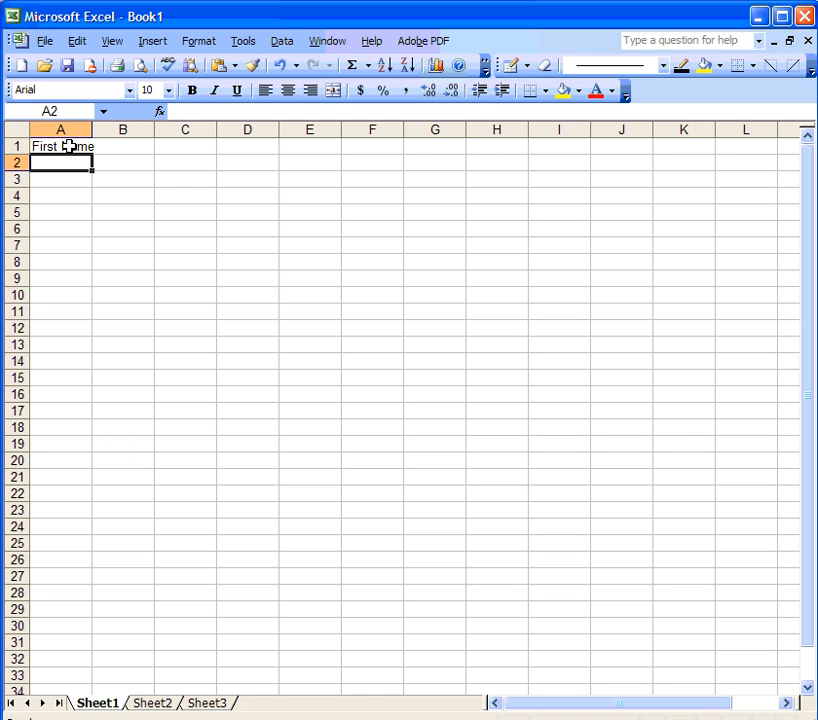
# Step: Enter 'If I type too much' in B2, fixing the 'tto' typo
pyautogui.click(124, 162)
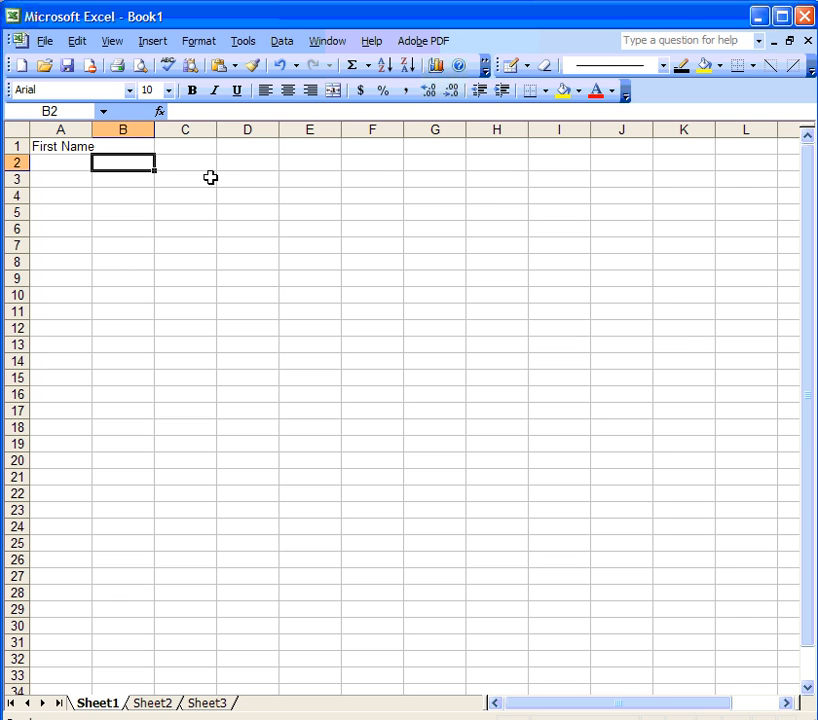
pyautogui.write('If')
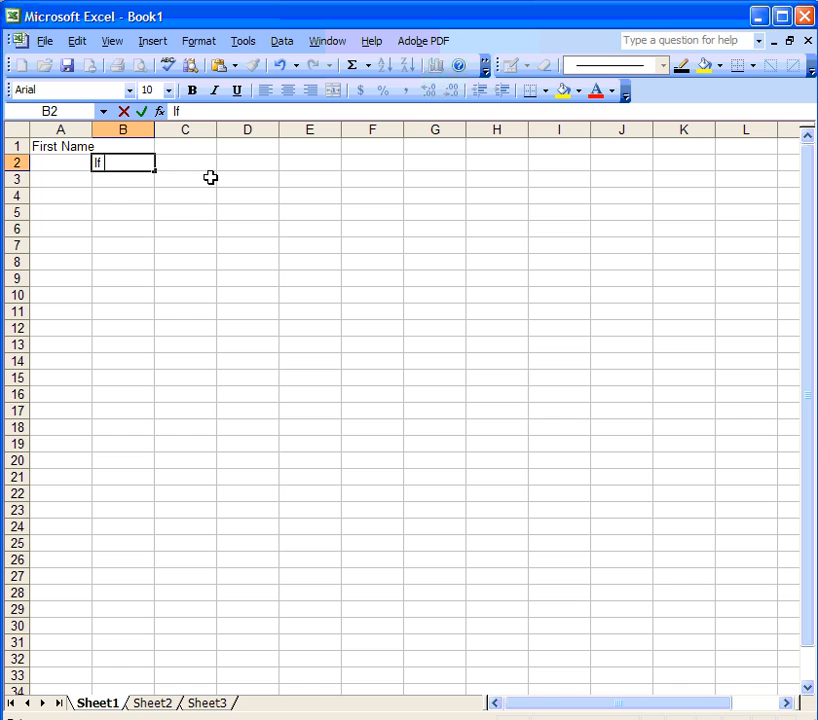
pyautogui.write(' I type tto much')
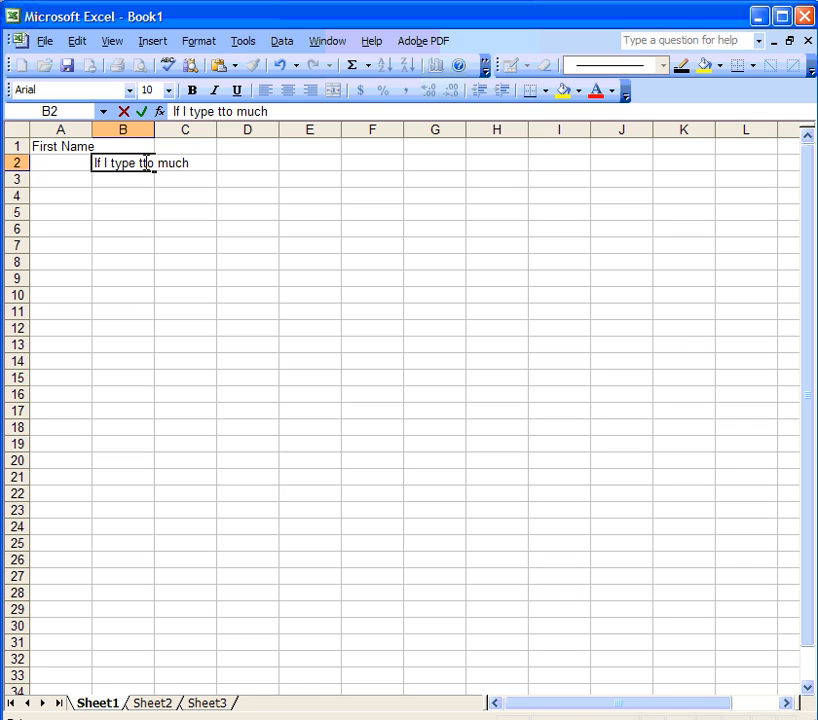
pyautogui.moveTo(219, 112); pyautogui.dragTo(226, 112)
pyautogui.write('o')
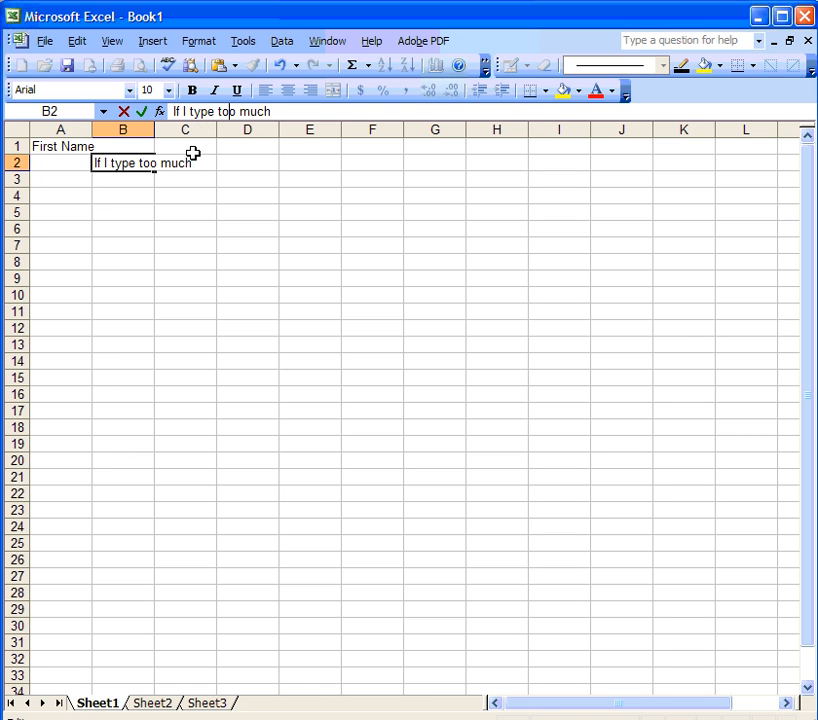
pyautogui.press('Return')
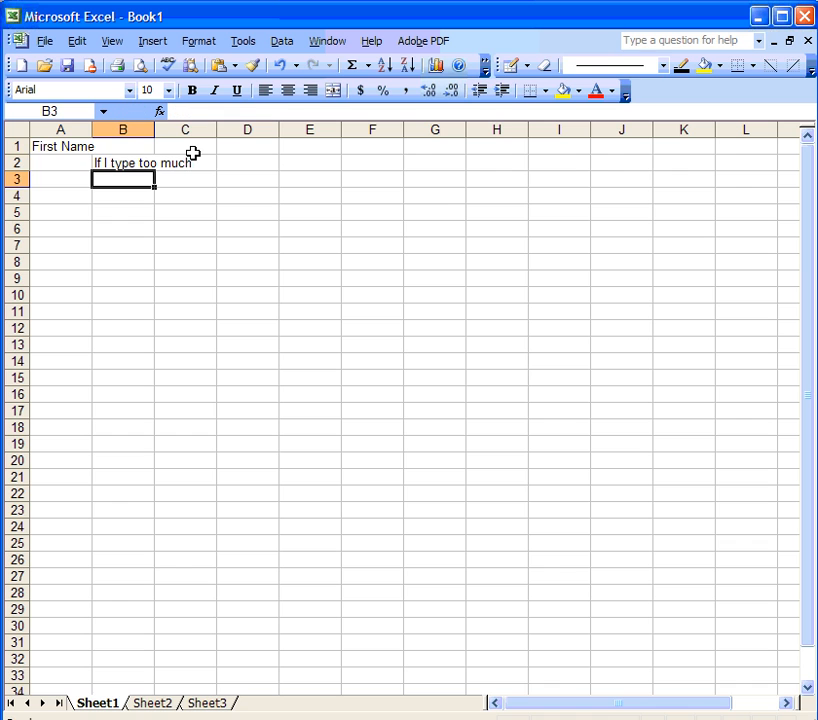
# Step: Enter 'Something' in C2, then compare the contents of B2 and C2
pyautogui.click(113, 162)
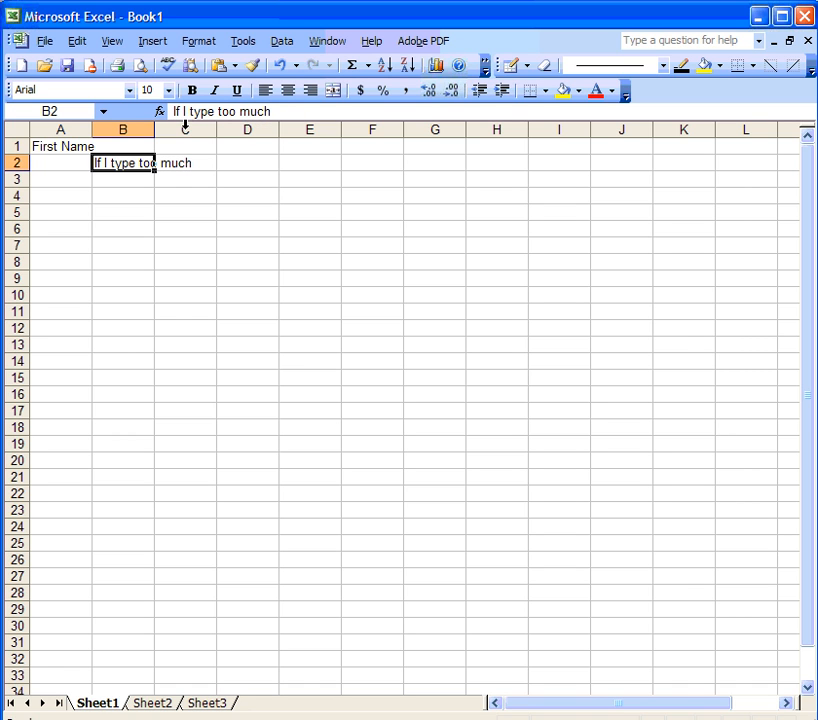
pyautogui.click(184, 162)
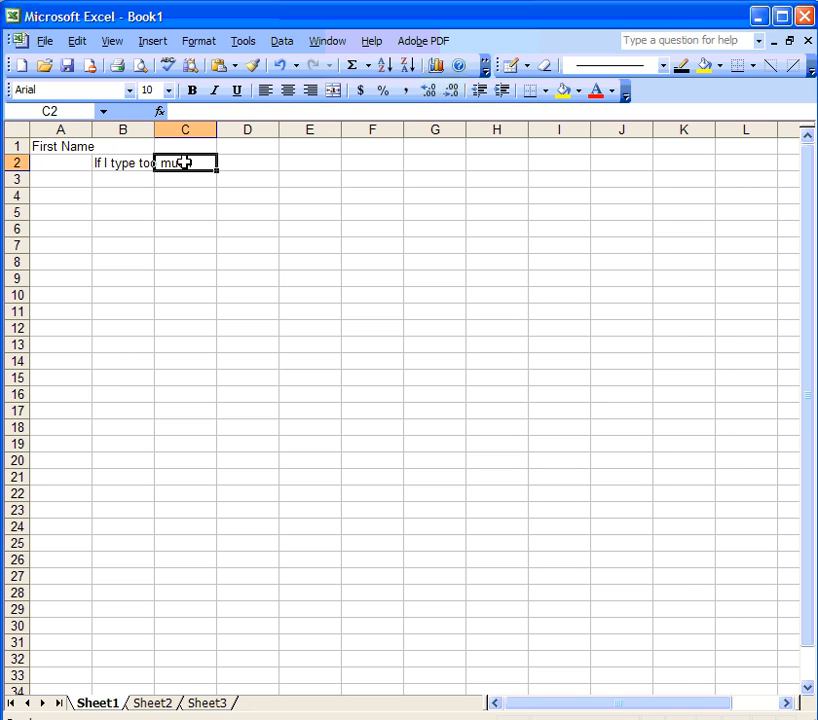
pyautogui.write('Something')
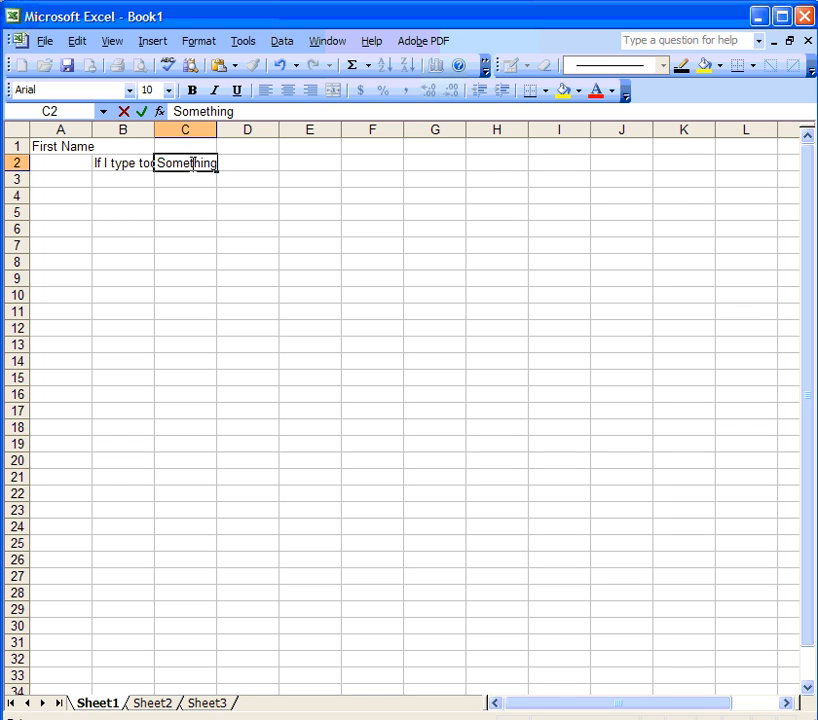
pyautogui.press('Return')
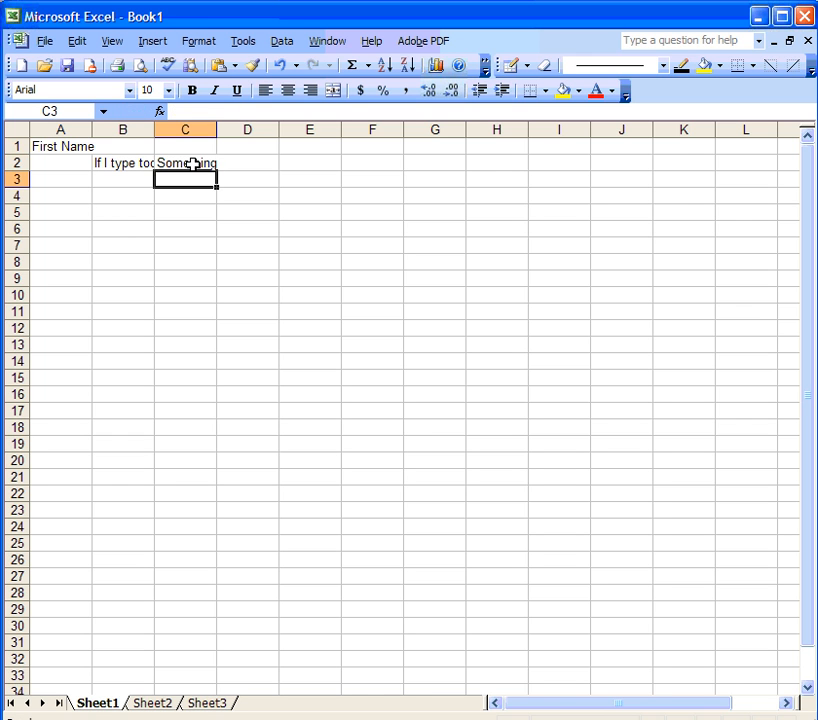
pyautogui.click(121, 162)
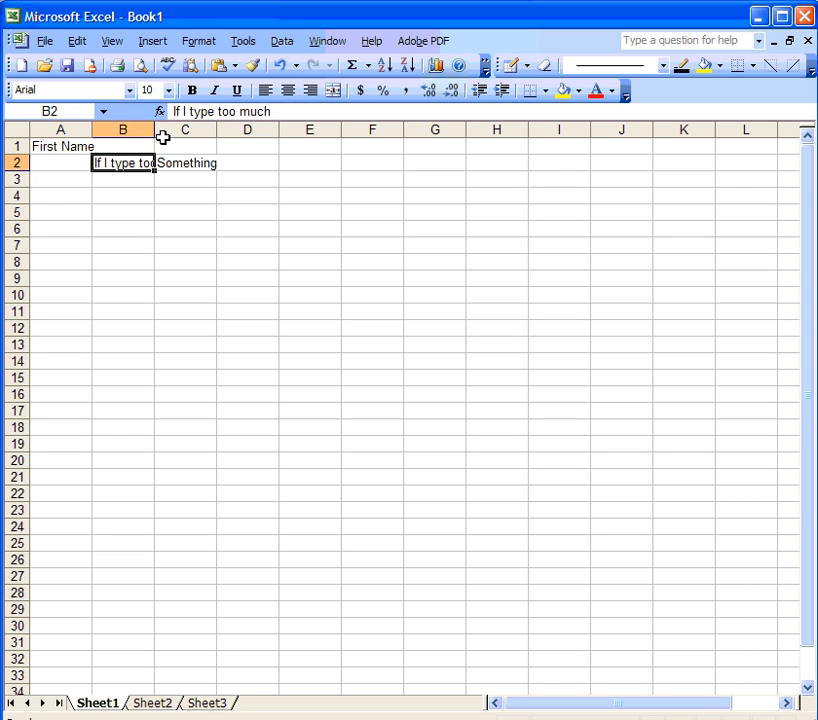
pyautogui.click(177, 163)
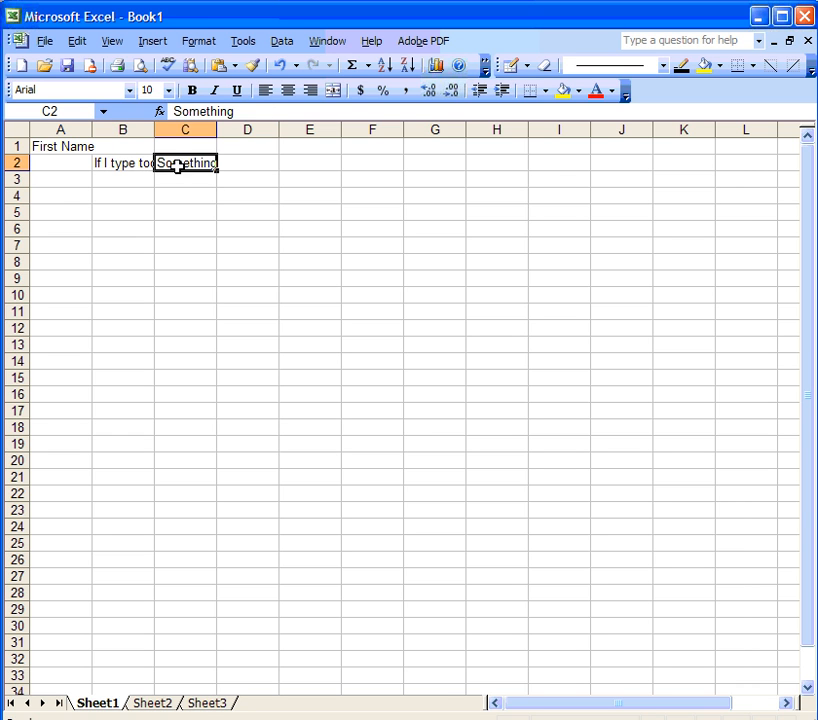
pyautogui.click(131, 165)
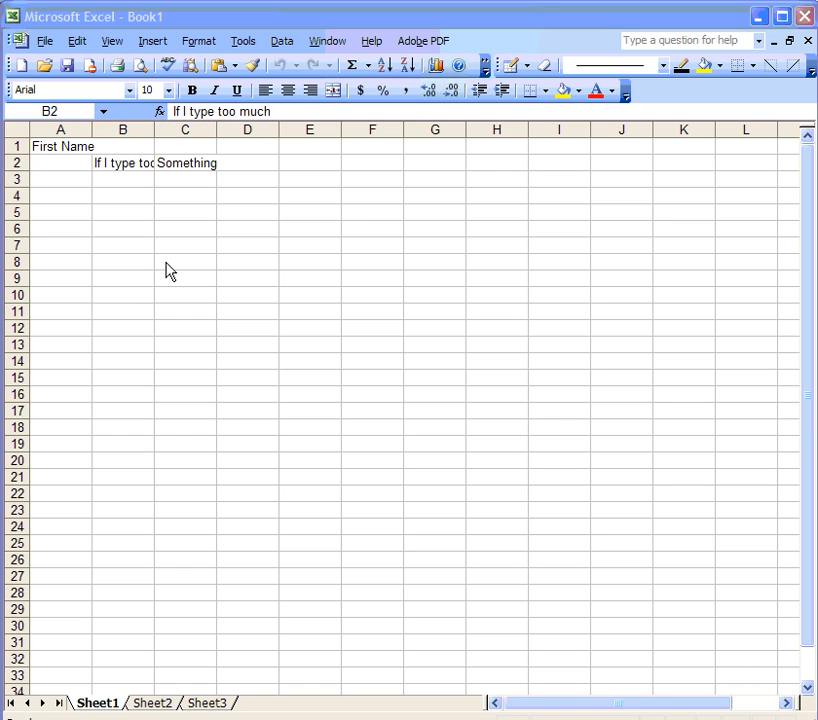
# Step: Widen columns A, B and C so B's sentence fits, and make row 1 taller (about 28.50)
pyautogui.click(92, 129)
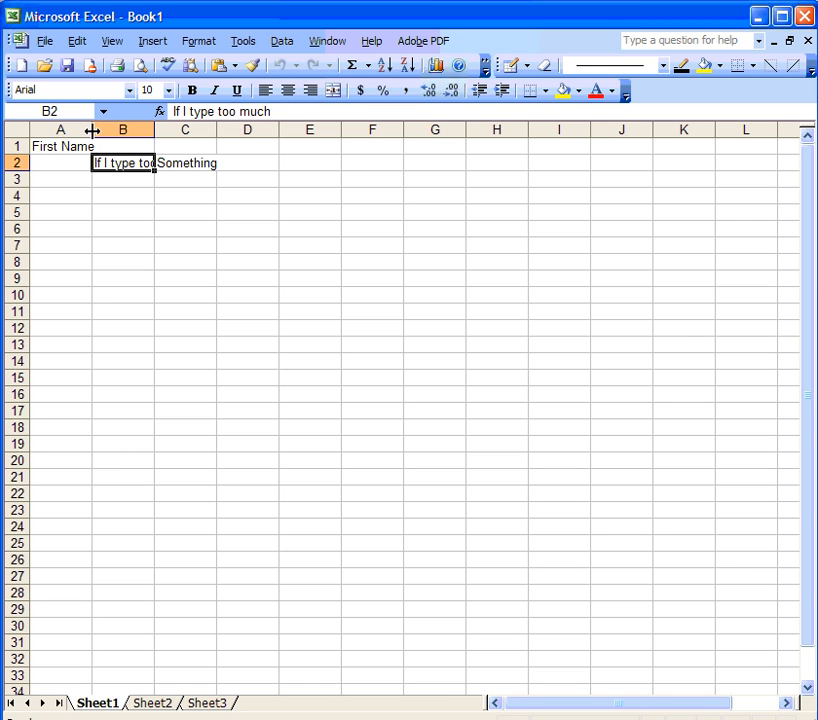
pyautogui.moveTo(92, 129)
pyautogui.mouseDown()
pyautogui.moveTo(99, 129)
pyautogui.moveTo(57, 131)
pyautogui.moveTo(99, 131)
pyautogui.mouseUp()
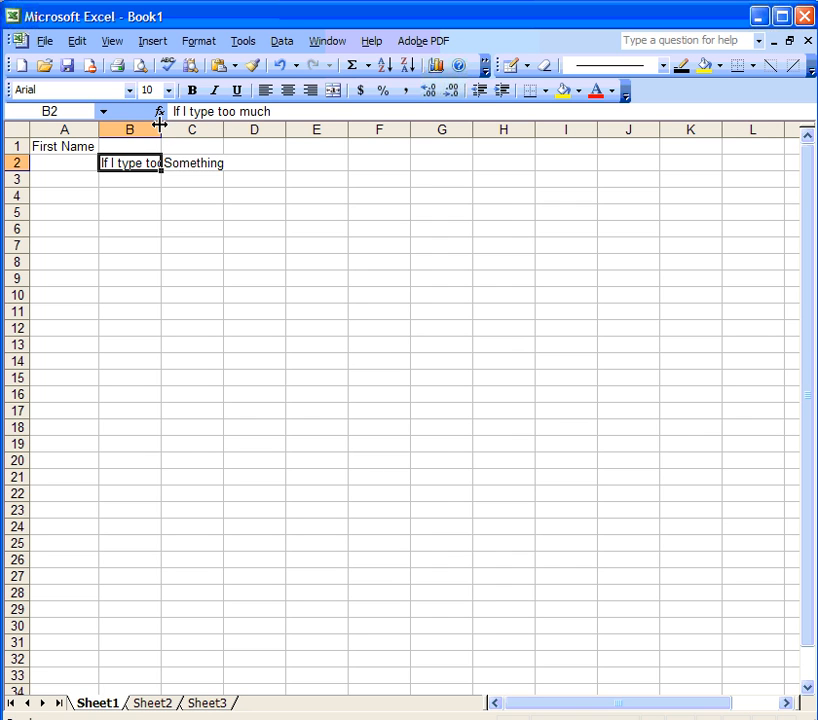
pyautogui.moveTo(161, 124); pyautogui.dragTo(207, 125)
pyautogui.moveTo(269, 131); pyautogui.dragTo(276, 132)
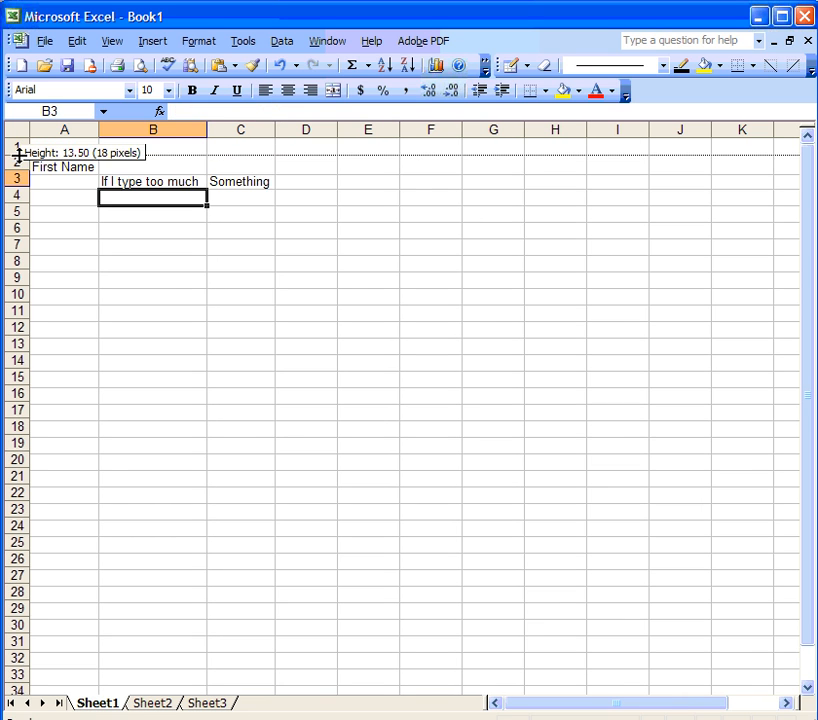
pyautogui.moveTo(20, 155); pyautogui.dragTo(20, 156)
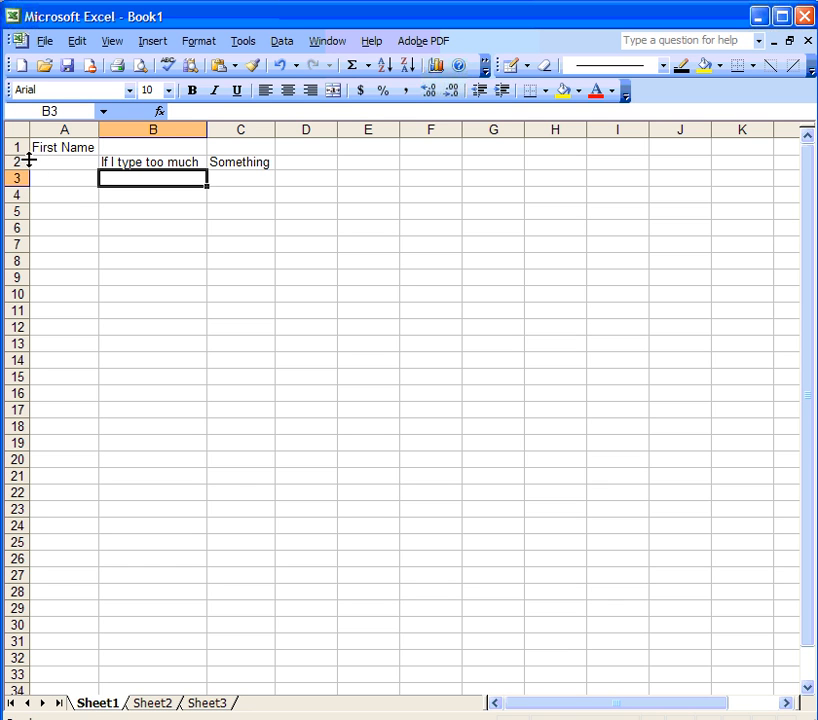
pyautogui.moveTo(22, 155); pyautogui.dragTo(22, 174)
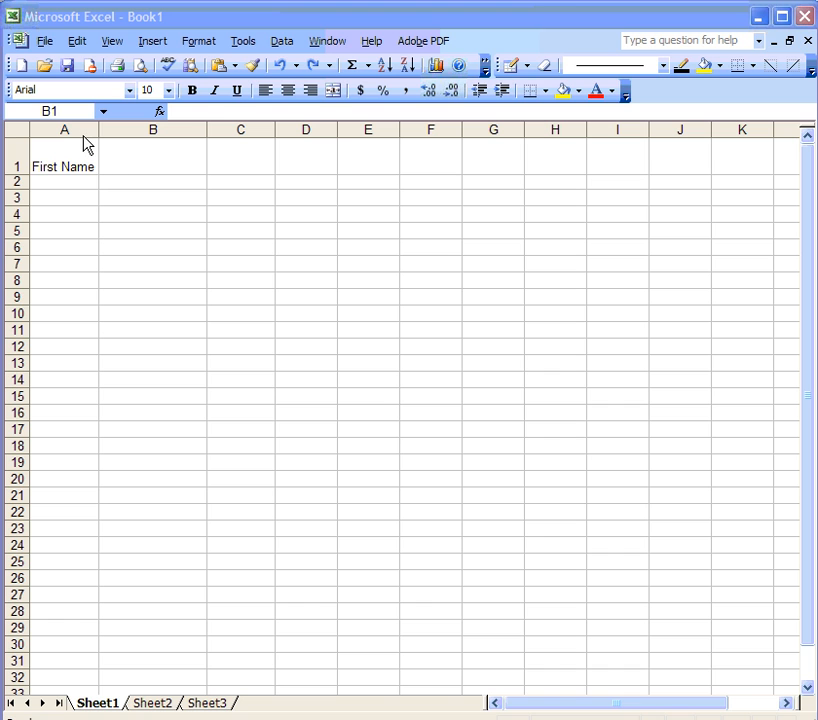
# Step: Type the headings 'Last Name', 'Phone' and 'Erollment Date' across B1 to D1
pyautogui.click(148, 162)
pyautogui.write('Lasy')
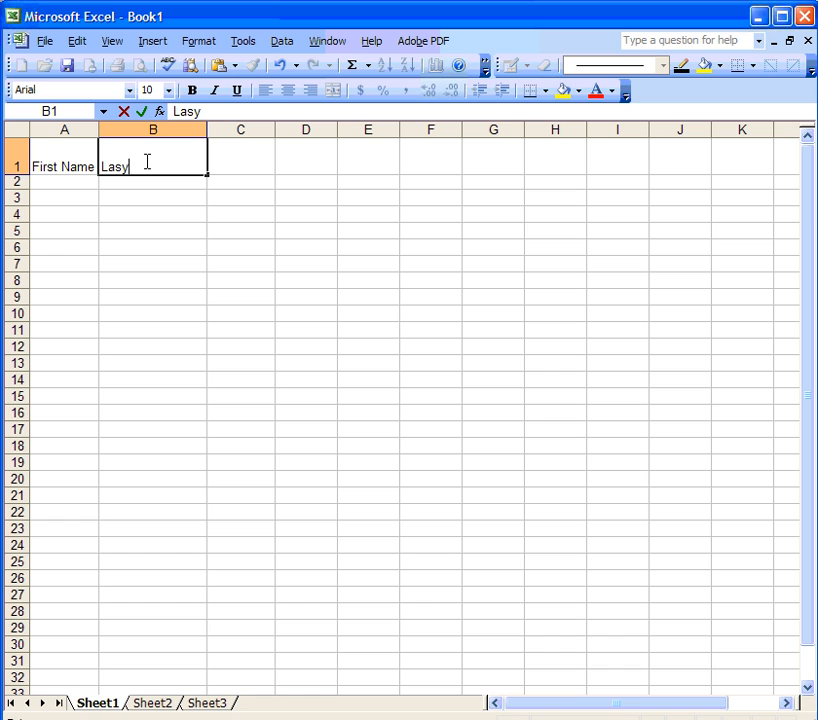
pyautogui.press('BackSpace')
pyautogui.write('t NAme')
pyautogui.write('Phone')
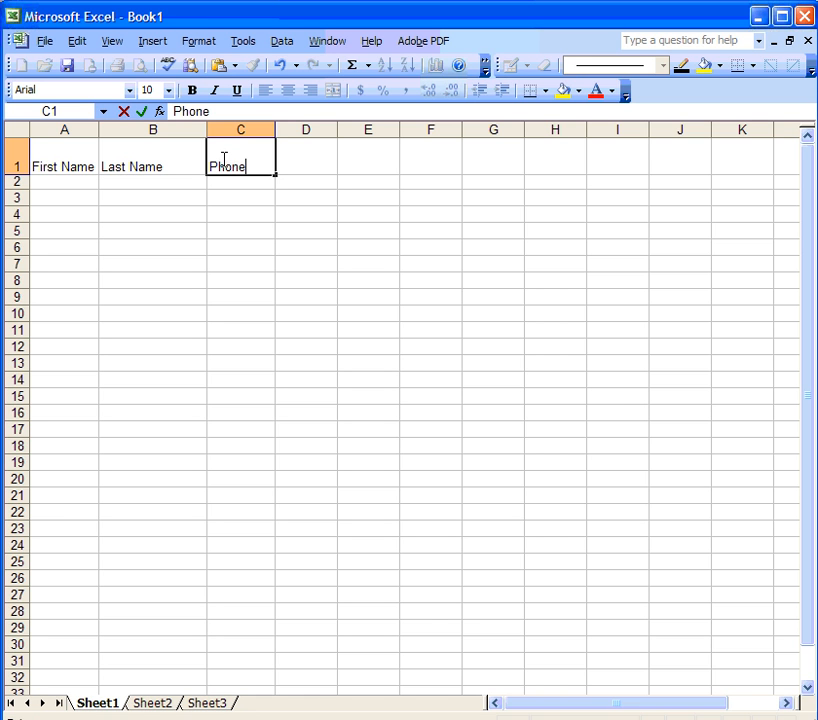
pyautogui.press('Tab')
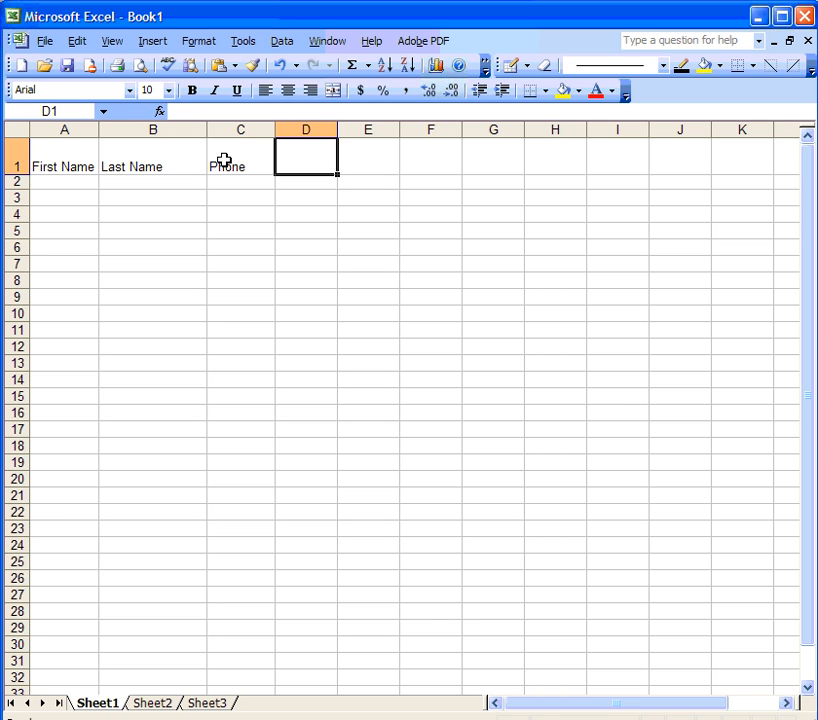
pyautogui.write('Erollment Date')
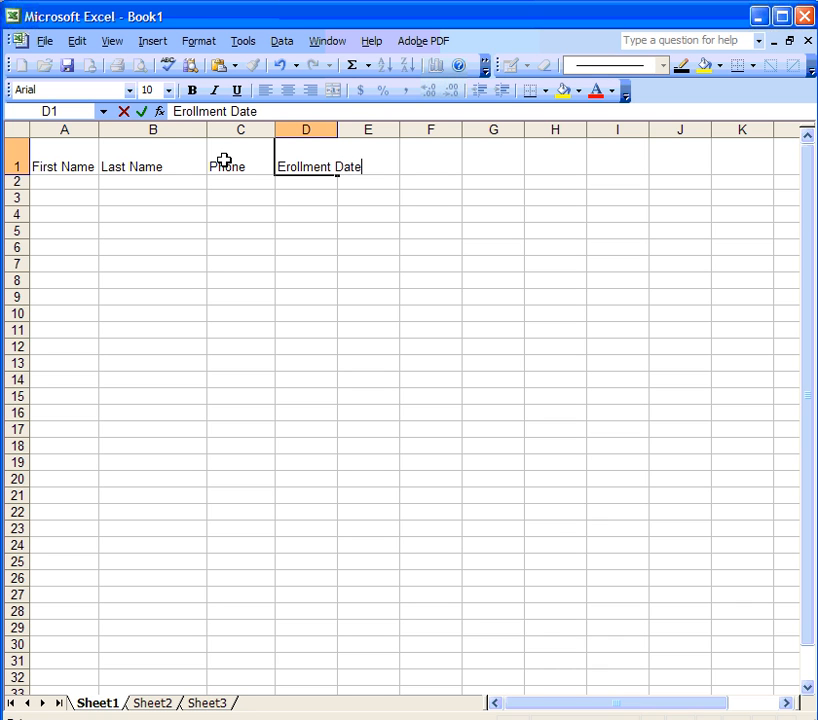
pyautogui.press('Return')
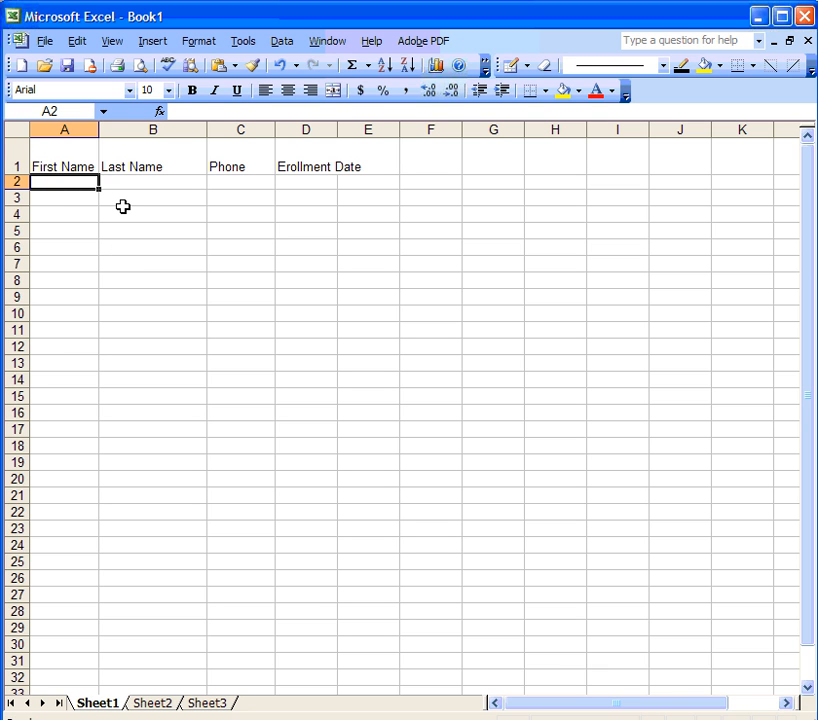
# Step: Enter the students' first names in column A and last names in column B, then select row 1
pyautogui.write('William')
pyautogui.press('Tab')
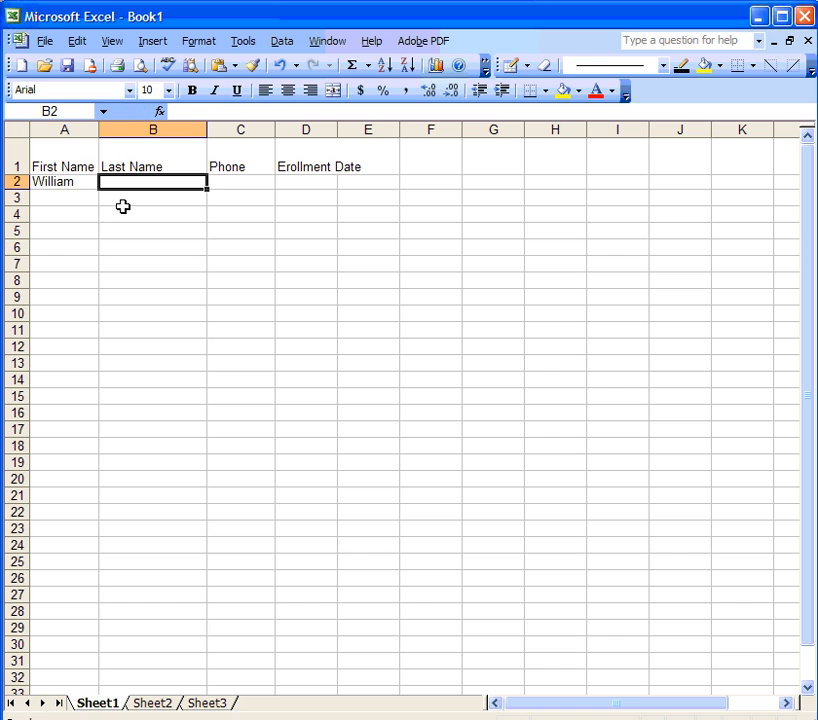
pyautogui.write('Dare')
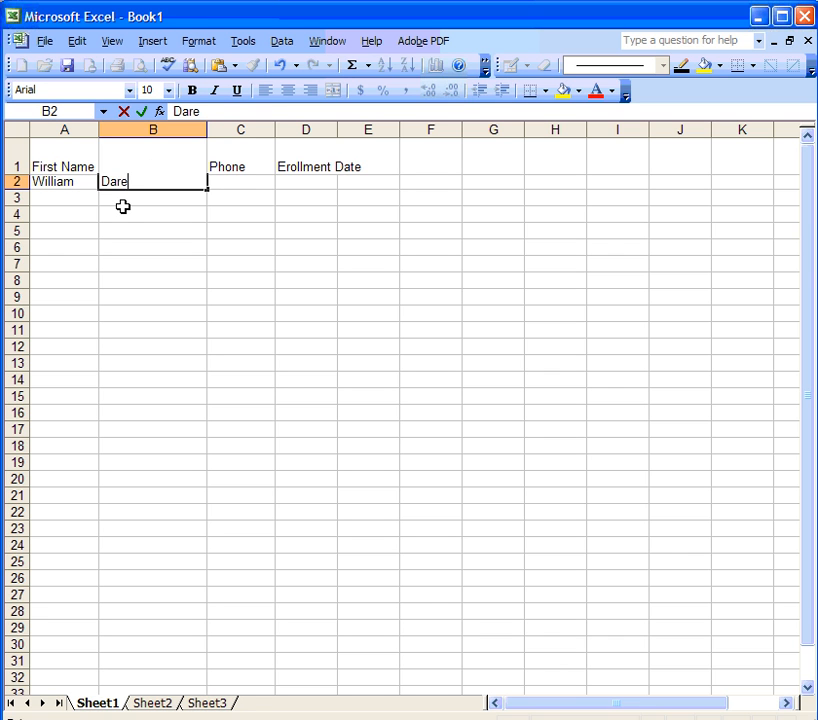
pyautogui.click(72, 196)
pyautogui.write('Shi')
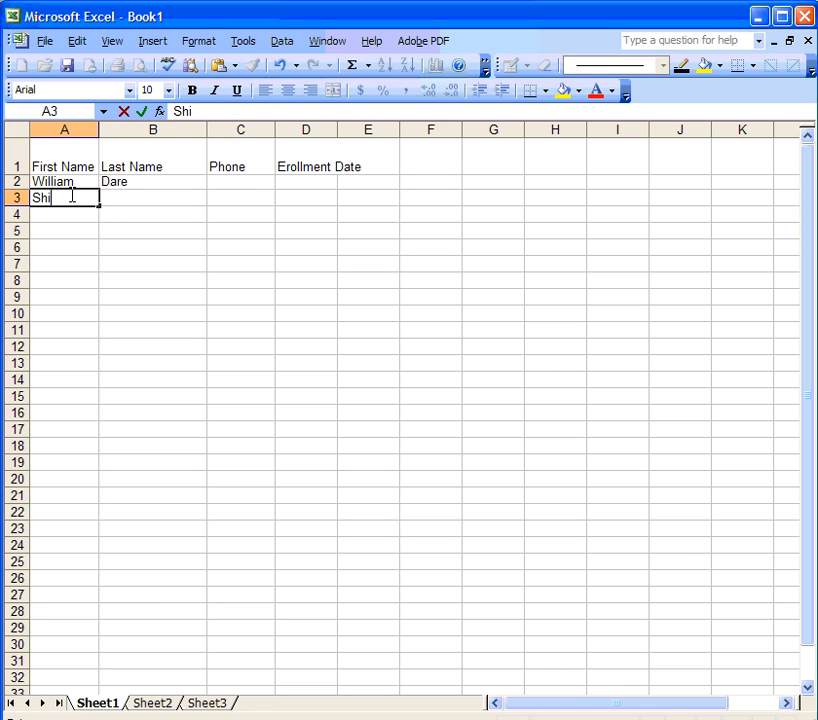
pyautogui.write('rley')
pyautogui.press('Tab')
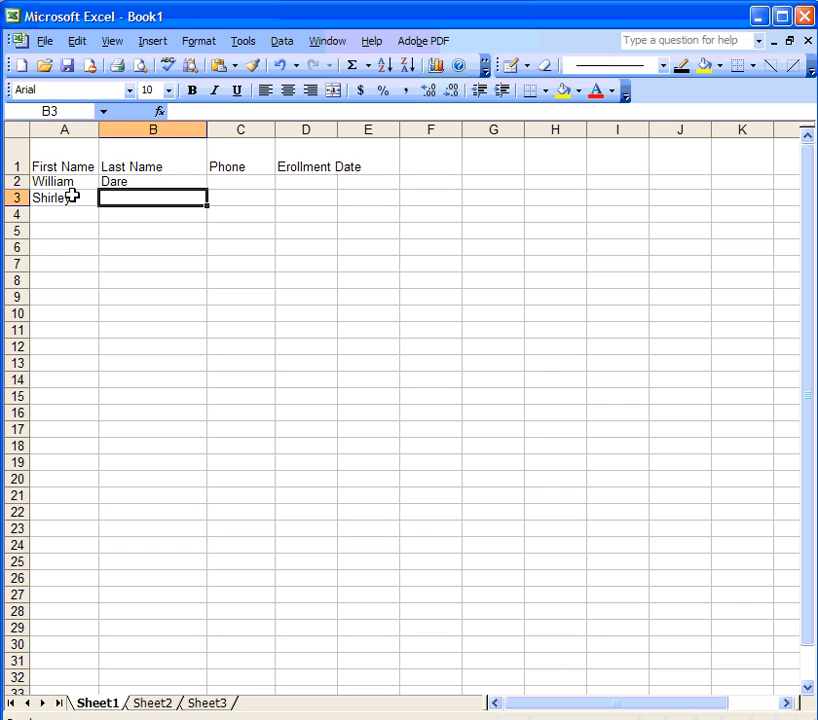
pyautogui.write('Wones')
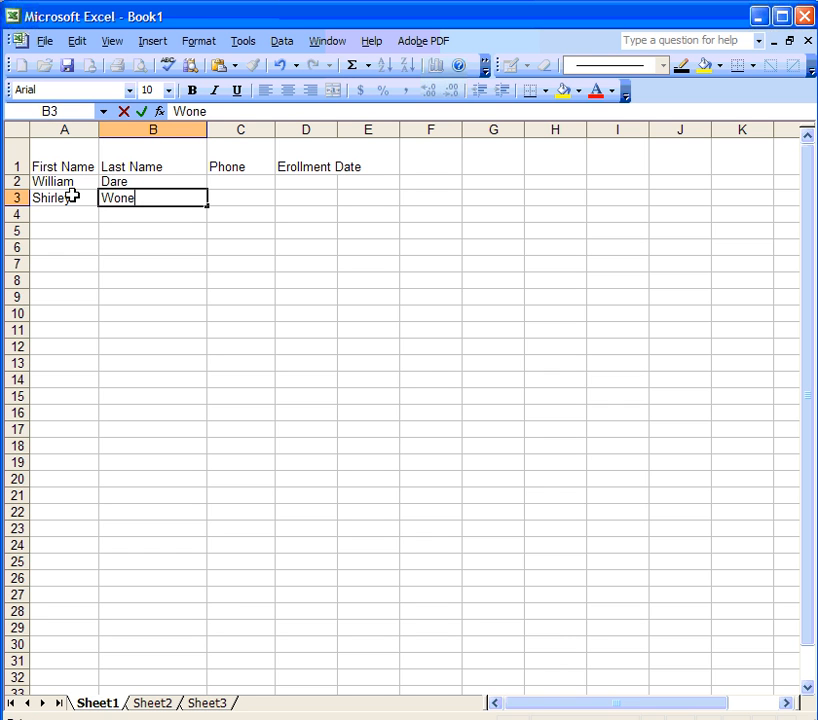
pyautogui.click(120, 179)
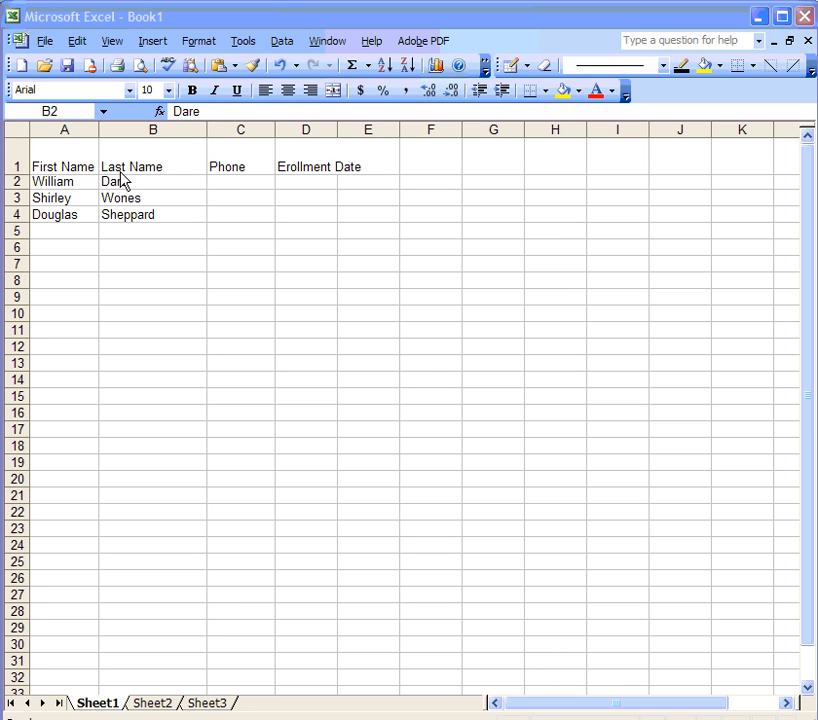
pyautogui.click(16, 161)
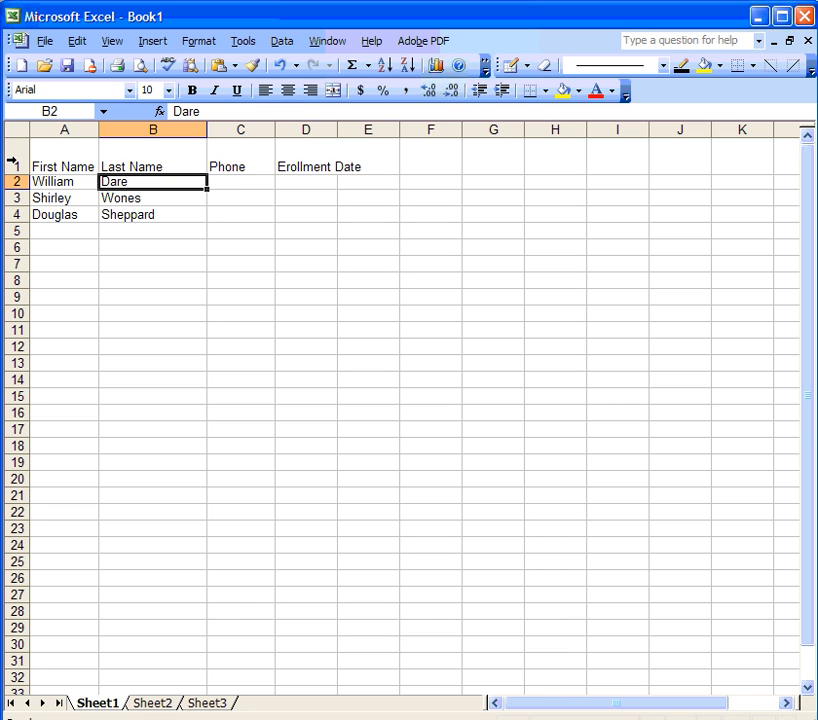
pyautogui.click(14, 160)
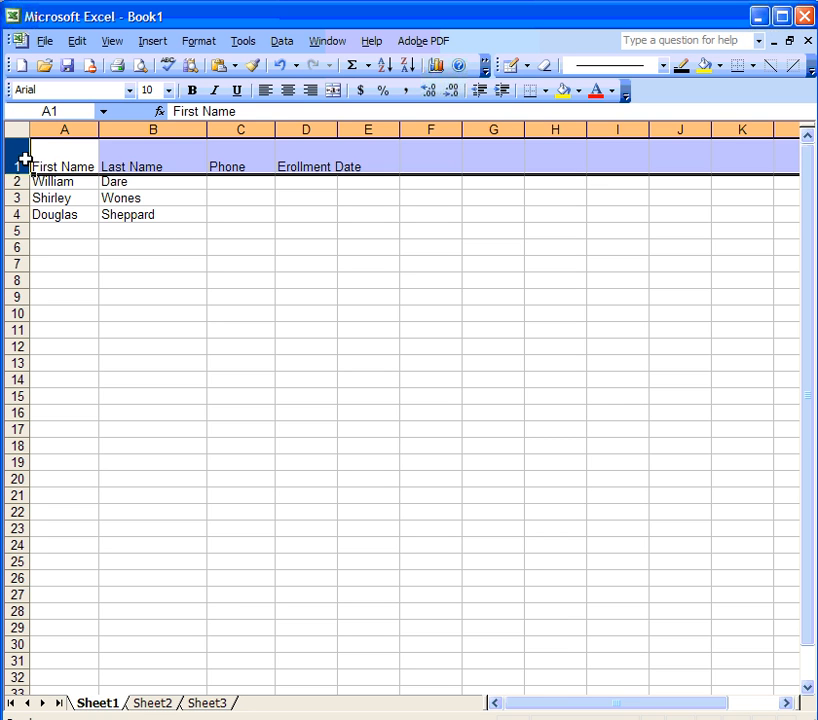
# Step: Centre the row 1 headings horizontally and vertically and make them bold
pyautogui.rightClick(151, 157)
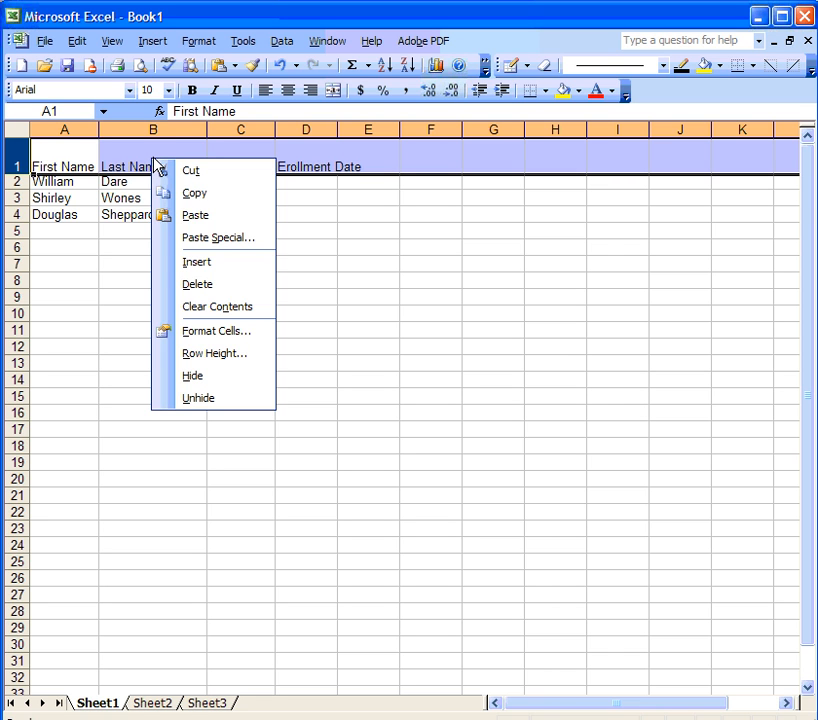
pyautogui.click(217, 331)
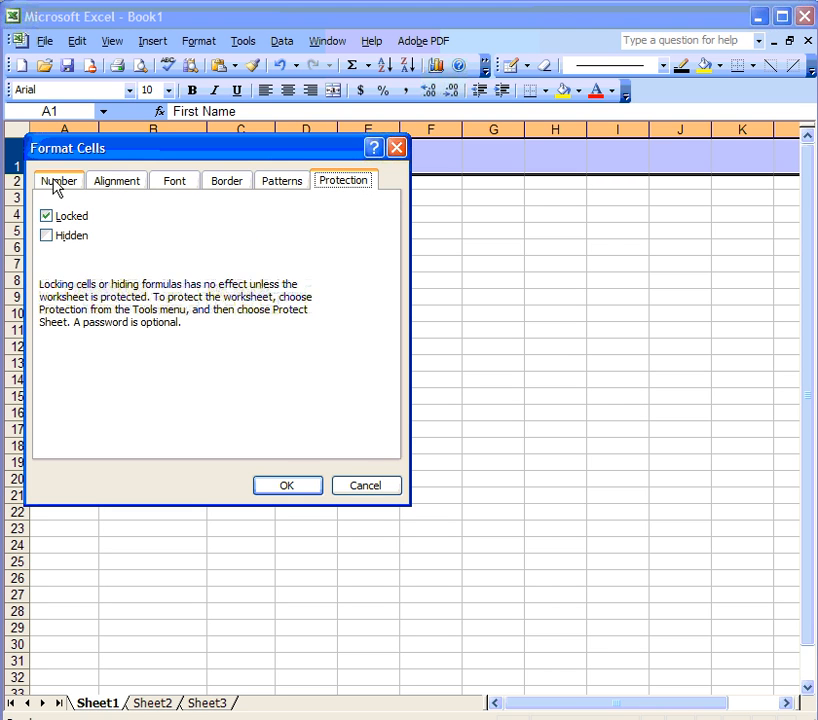
pyautogui.click(118, 184)
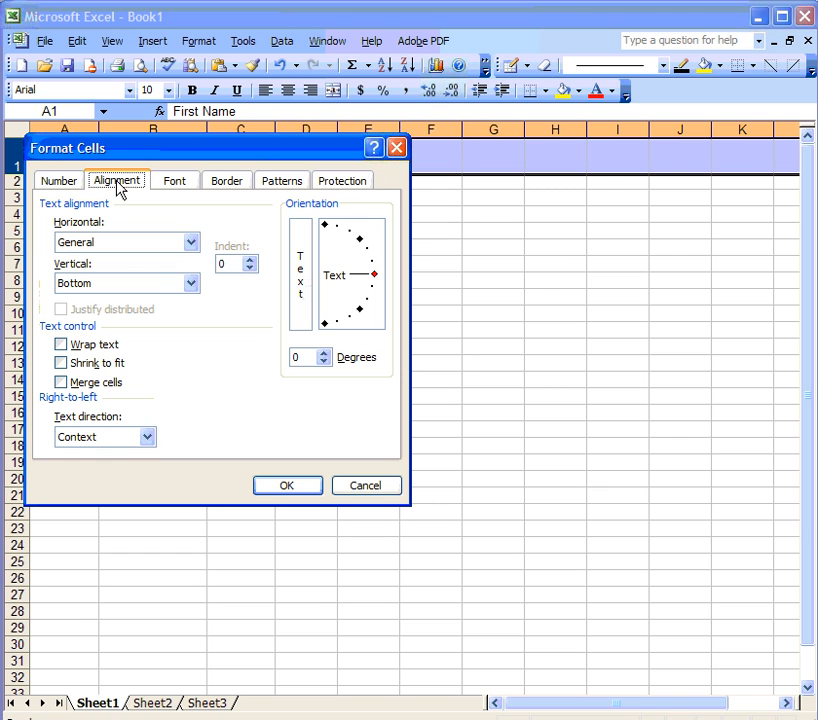
pyautogui.click(190, 245)
pyautogui.click(168, 285)
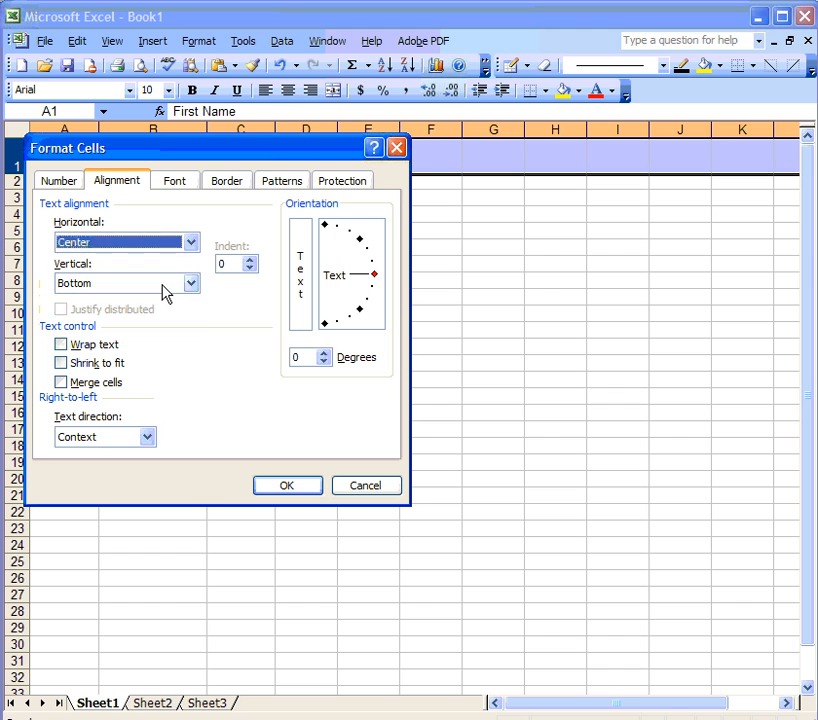
pyautogui.click(191, 286)
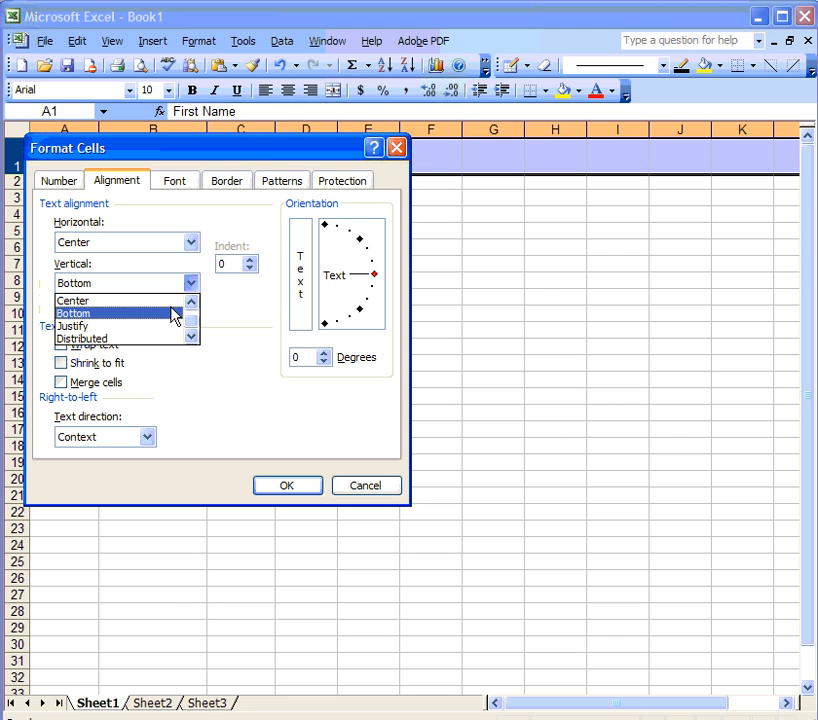
pyautogui.click(176, 299)
pyautogui.click(174, 183)
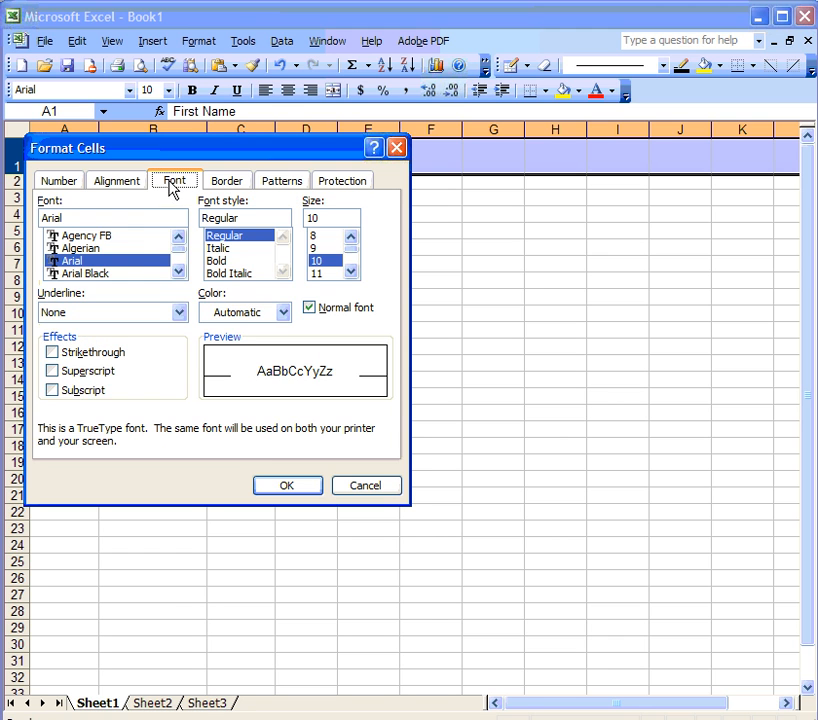
pyautogui.click(225, 260)
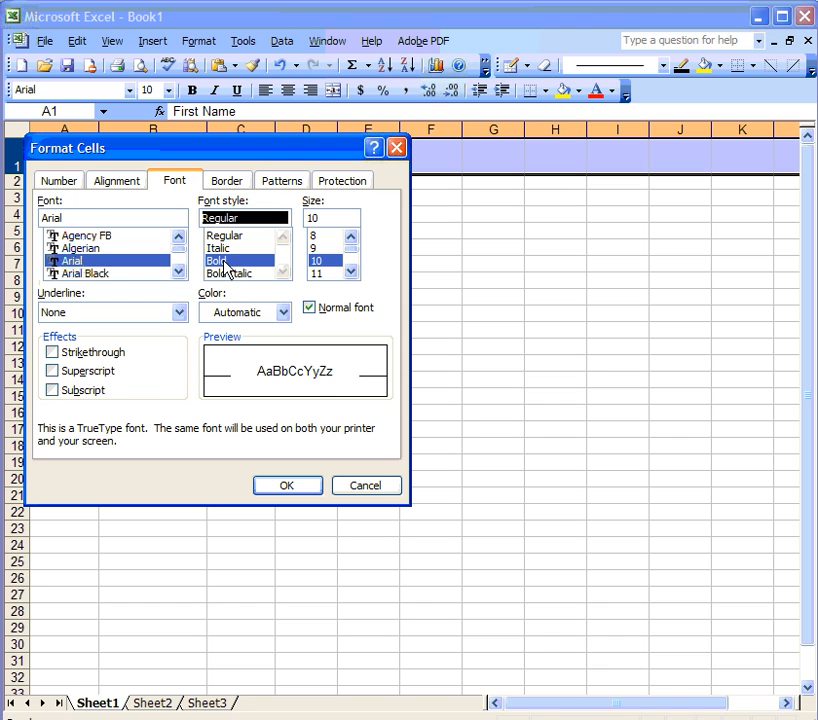
# Step: Give the header row thick top, bottom, left, right and inside borders and a dark green fill
pyautogui.click(230, 182)
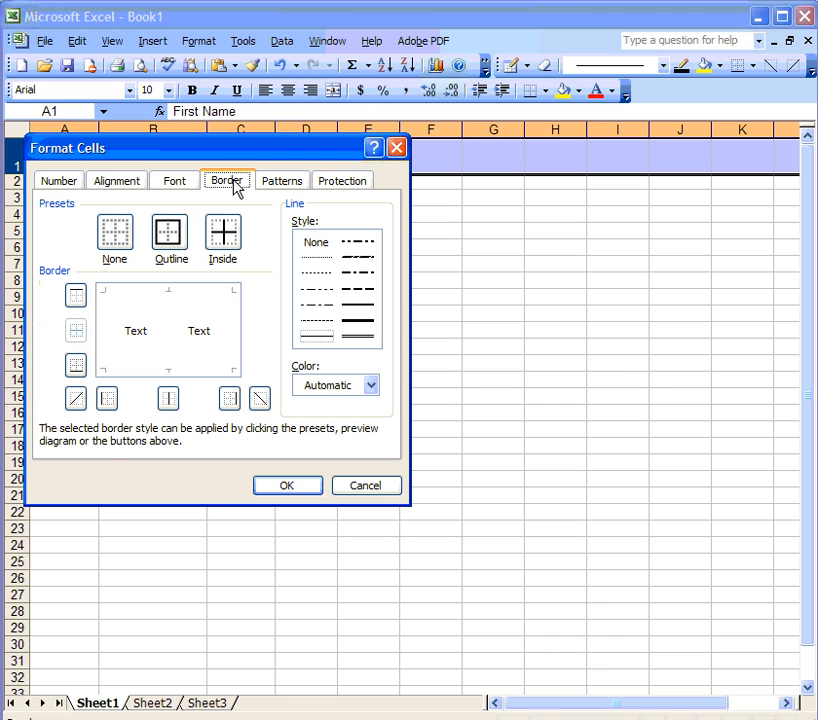
pyautogui.click(76, 295)
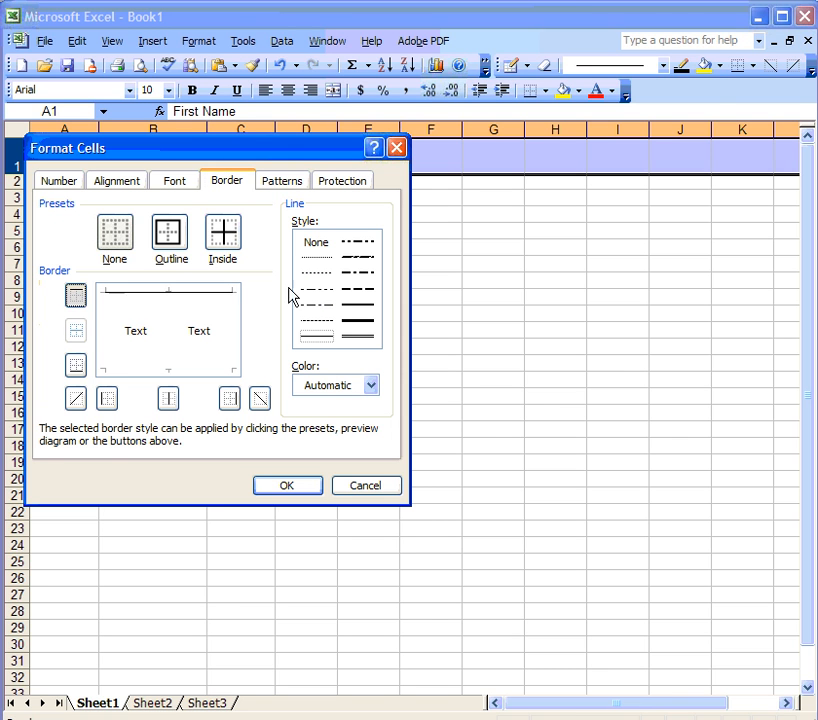
pyautogui.click(351, 322)
pyautogui.click(76, 295)
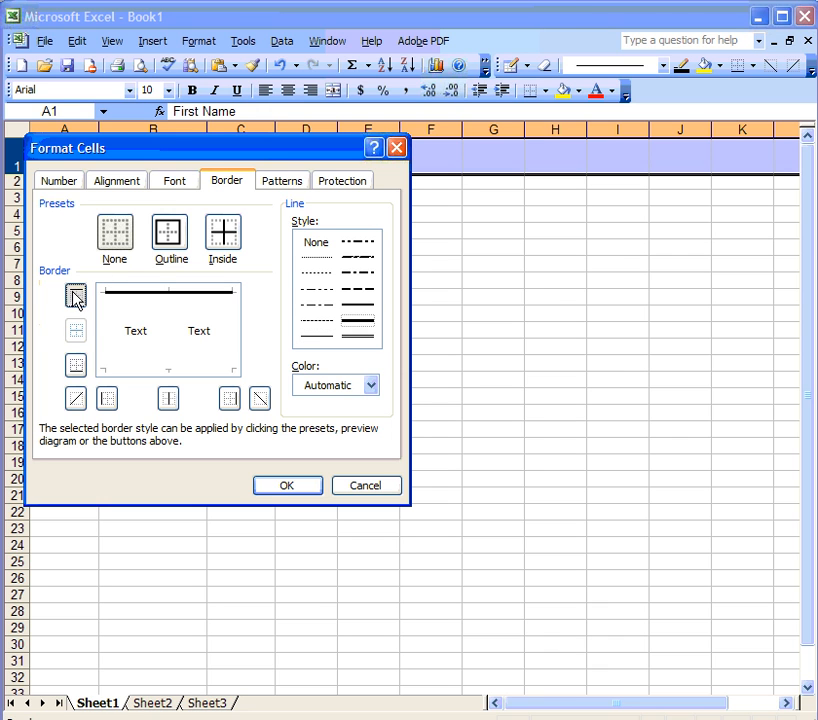
pyautogui.click(76, 366)
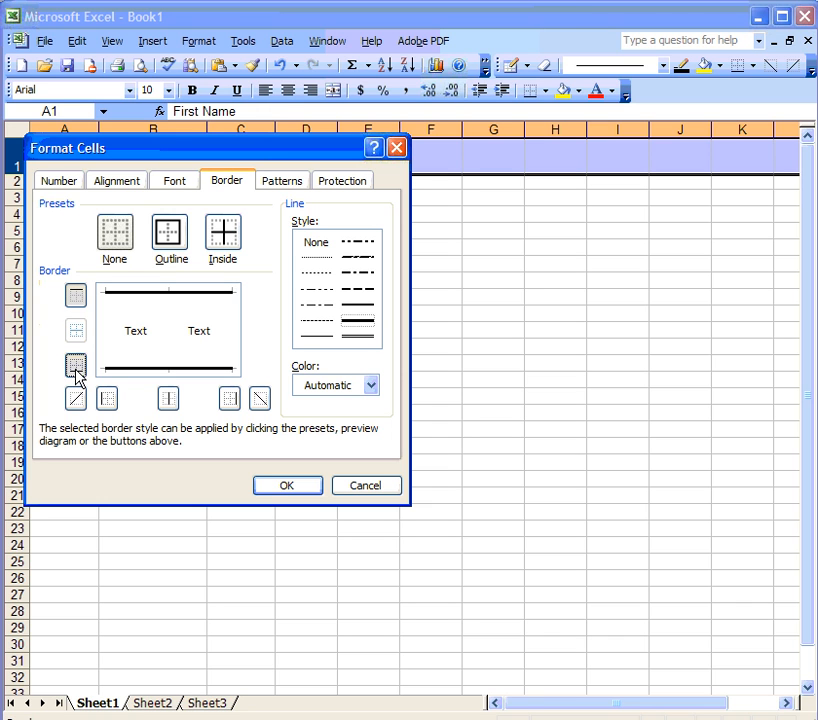
pyautogui.click(168, 400)
pyautogui.click(107, 400)
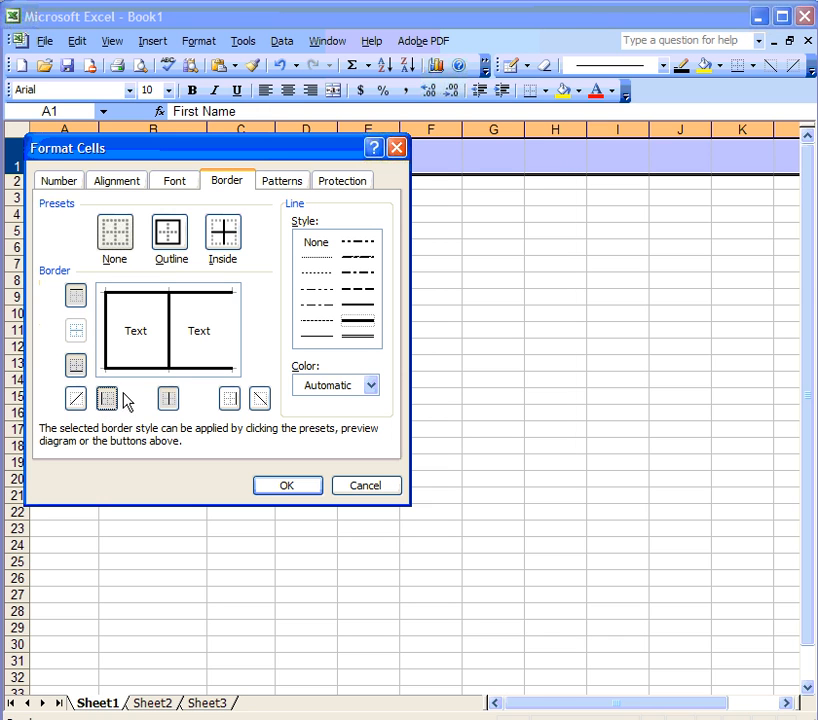
pyautogui.click(230, 400)
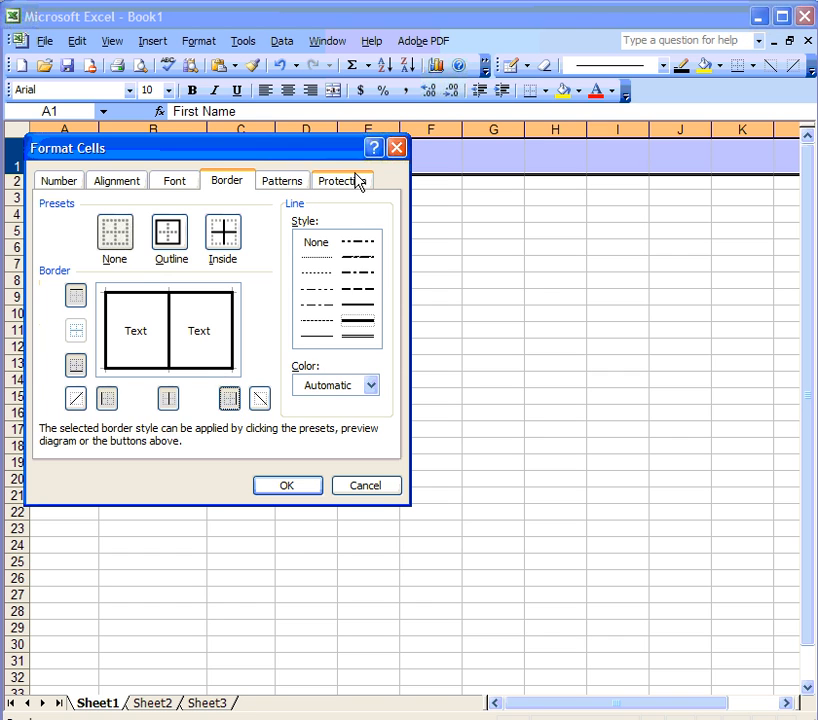
pyautogui.click(287, 182)
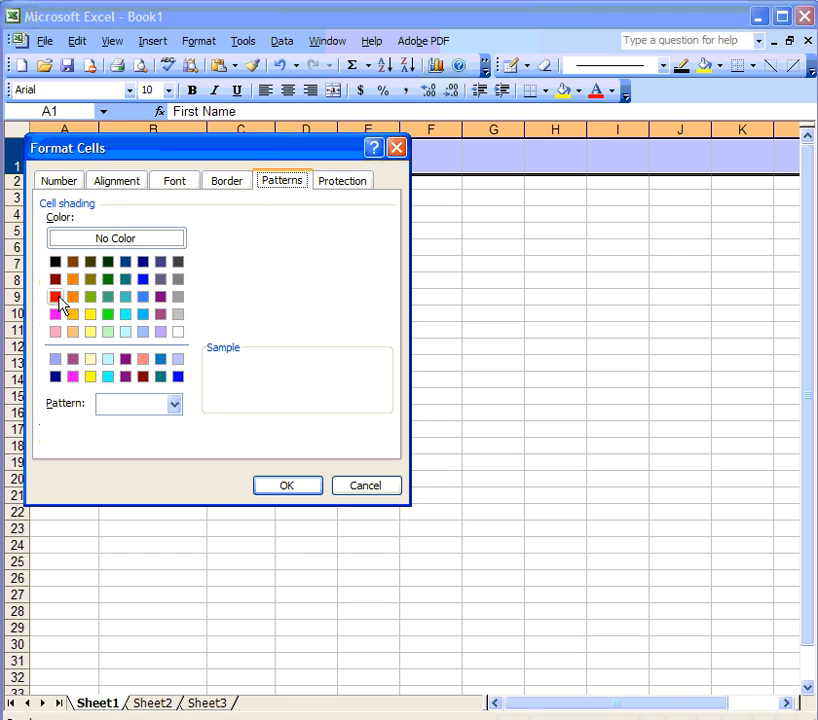
pyautogui.click(109, 280)
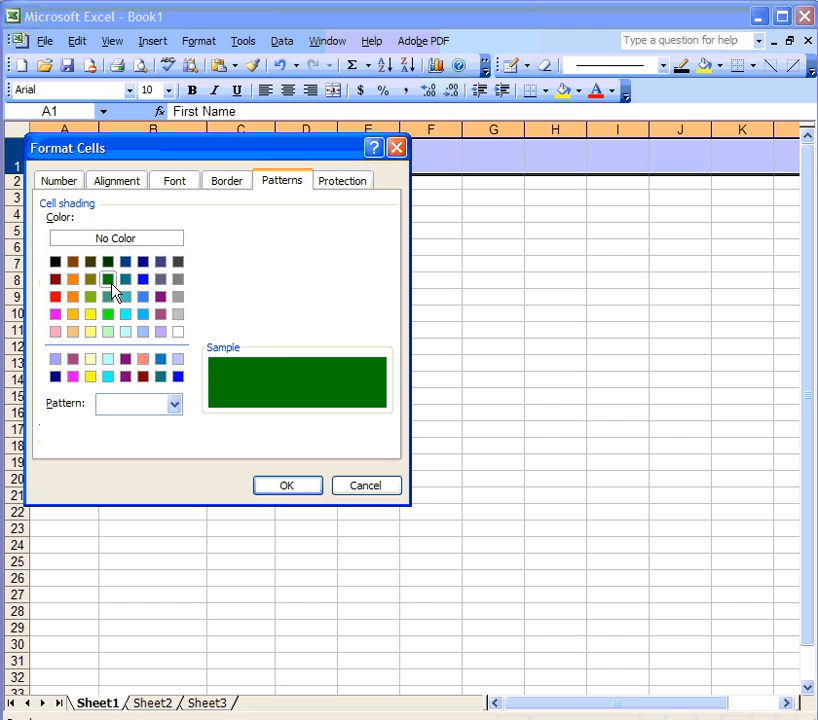
pyautogui.click(287, 488)
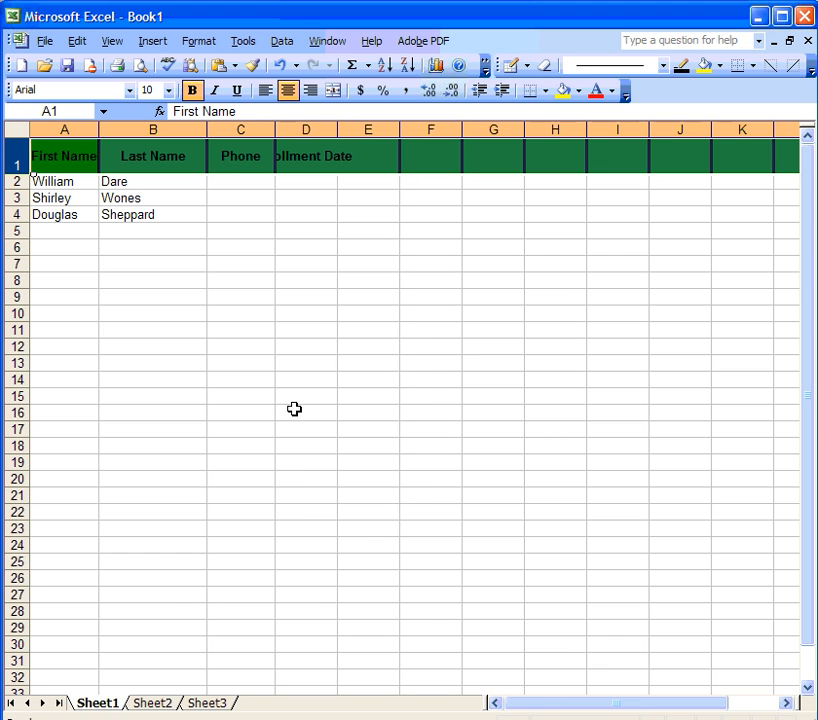
# Step: Check cells C4 and C2, then select the whole Phone column C
pyautogui.click(100, 162)
pyautogui.click(215, 214)
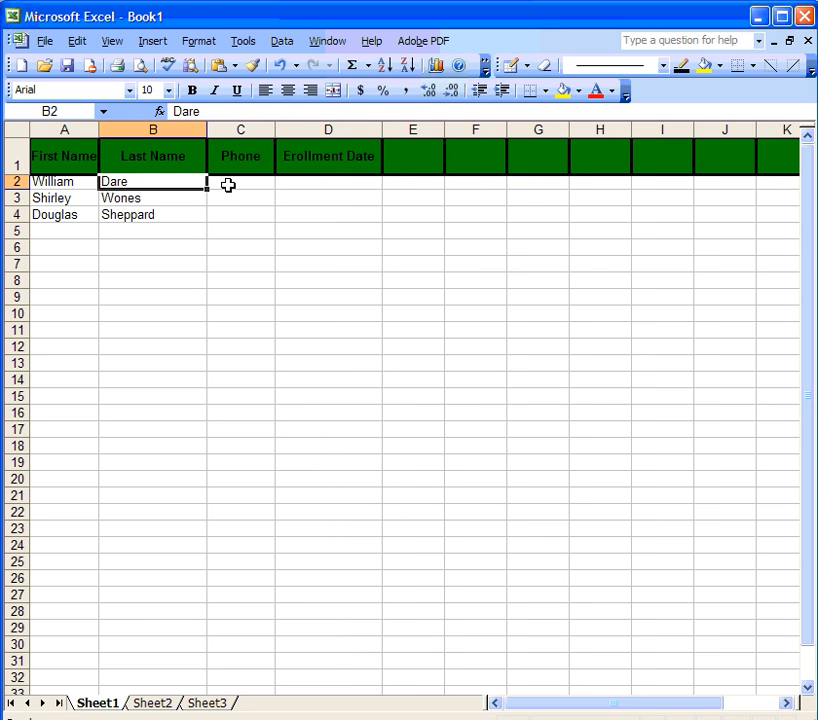
pyautogui.press('F2')
pyautogui.click(228, 183)
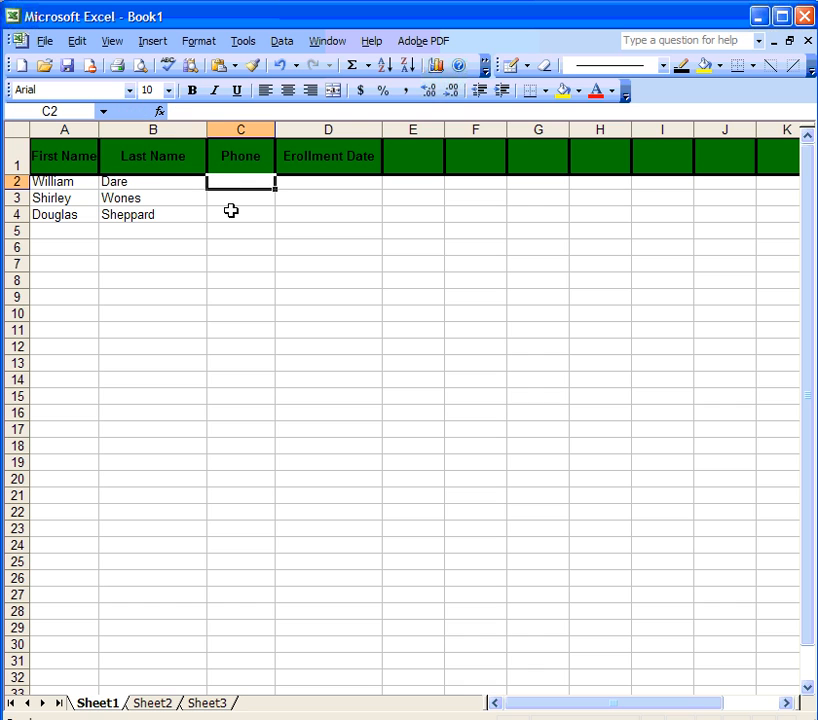
pyautogui.click(239, 127)
# Step: Apply the Special 'Phone Number' format to column C and begin typing the first phone number in C2
pyautogui.rightClick(243, 131)
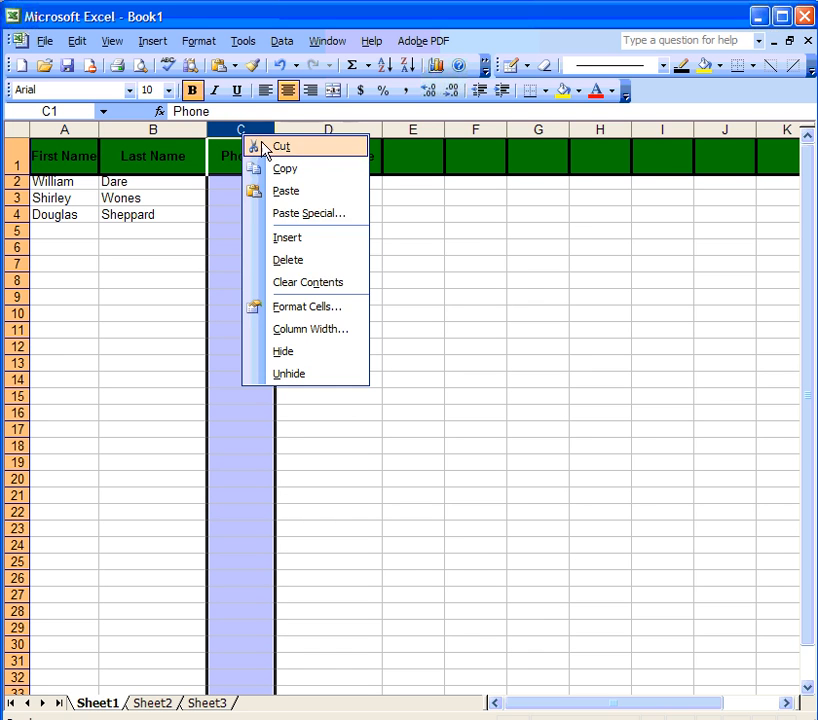
pyautogui.click(295, 307)
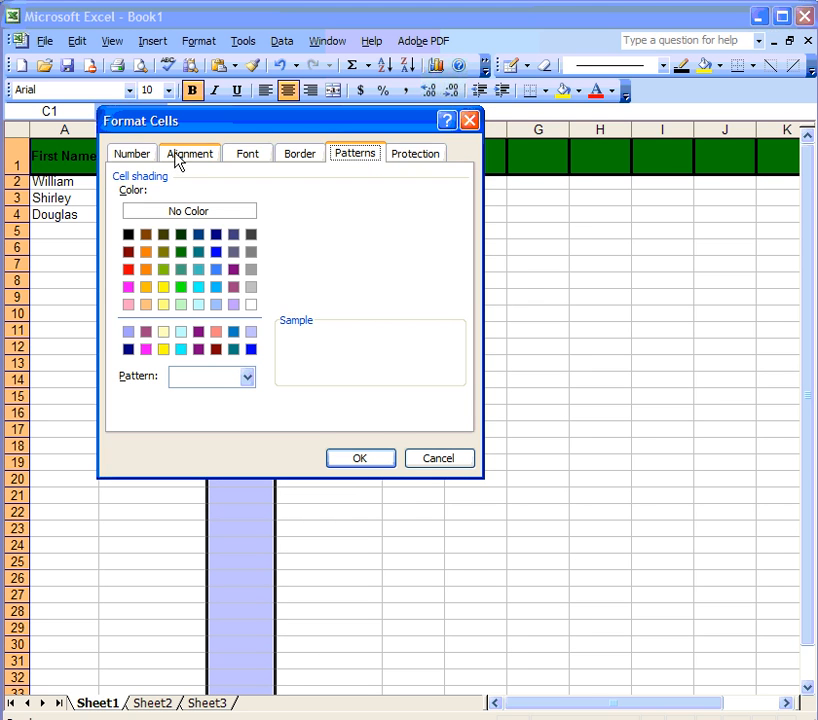
pyautogui.click(130, 155)
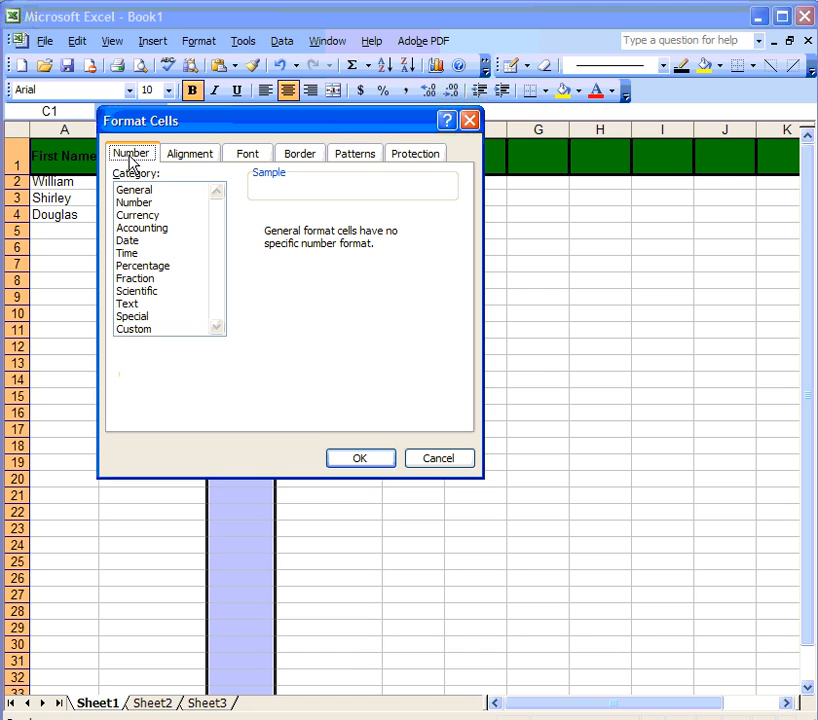
pyautogui.click(139, 318)
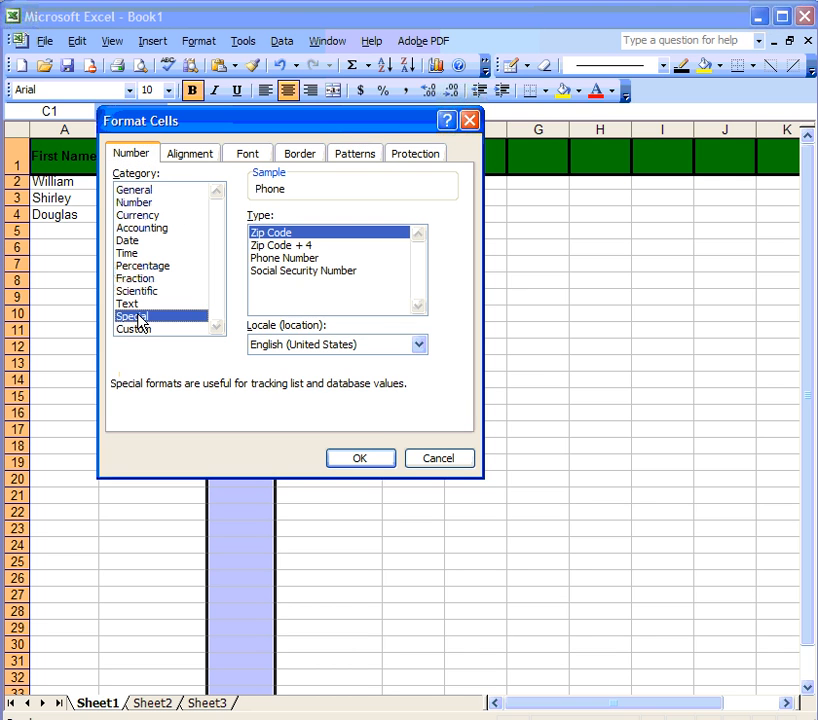
pyautogui.click(262, 259)
pyautogui.click(359, 460)
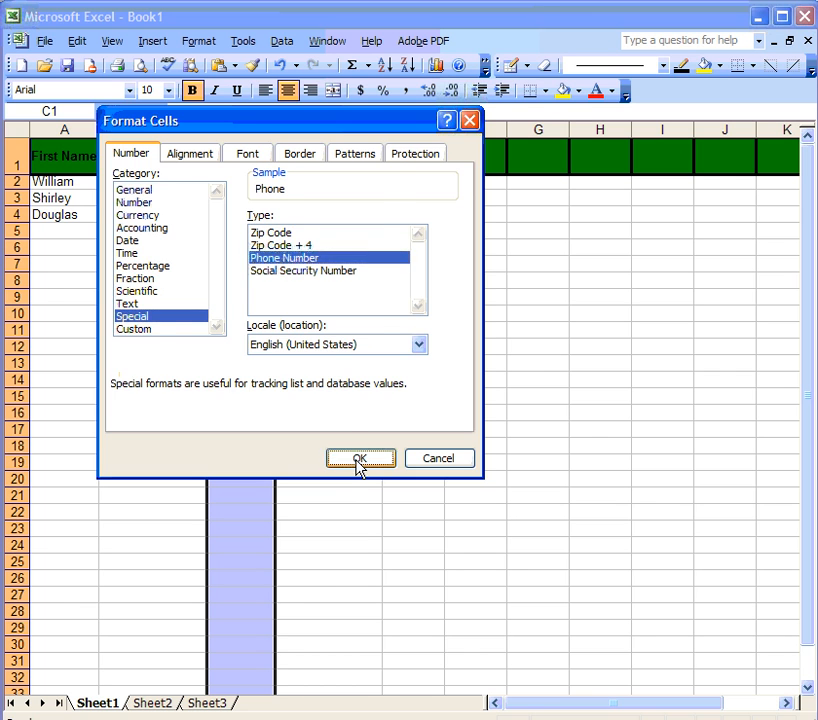
pyautogui.click(241, 182)
pyautogui.write('5')
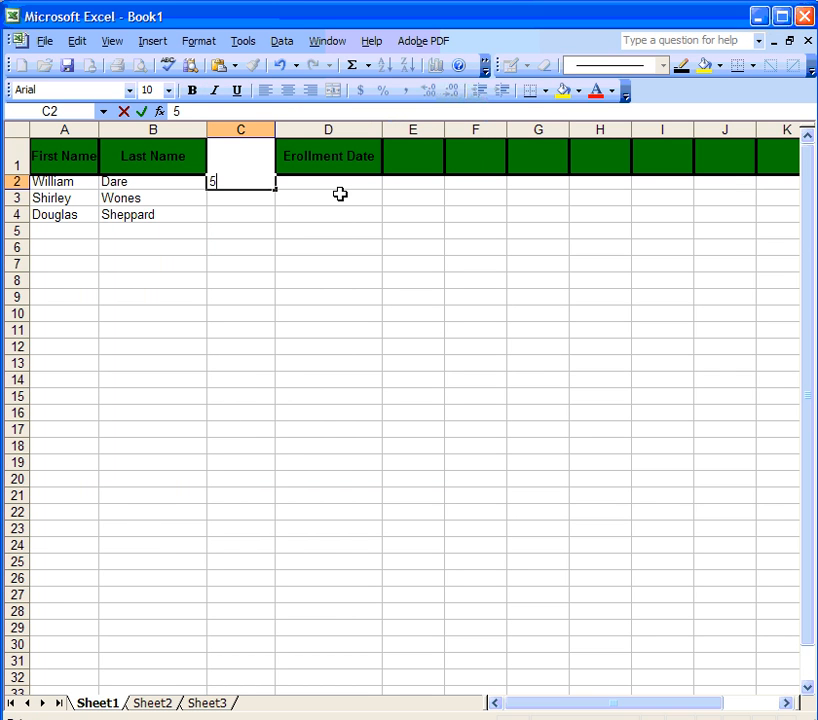
pyautogui.write('556794')
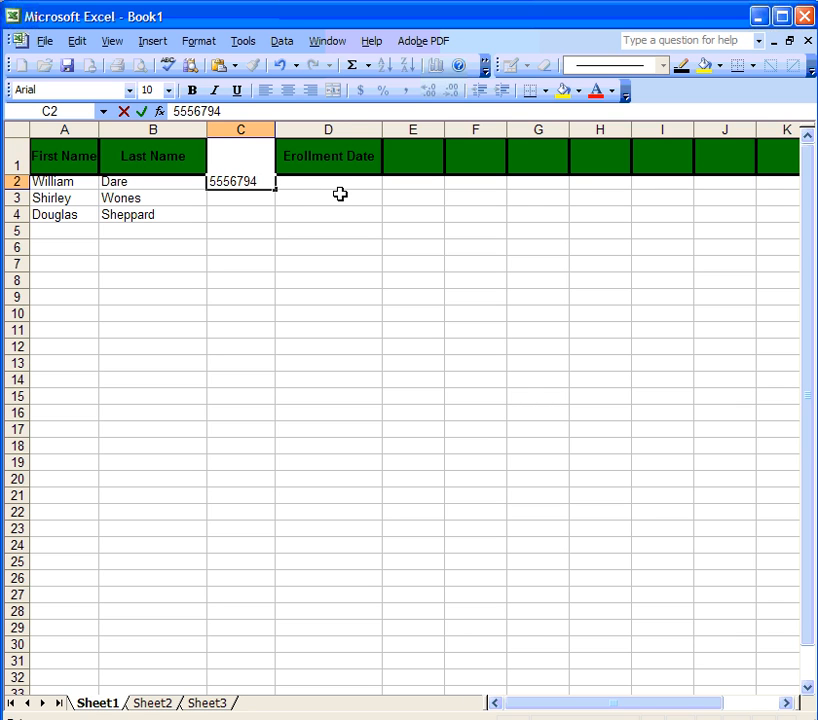
# Step: Enter the three students' phone numbers in C2:C4 and the enrollment date 1/31/08 in D2
pyautogui.press('Return')
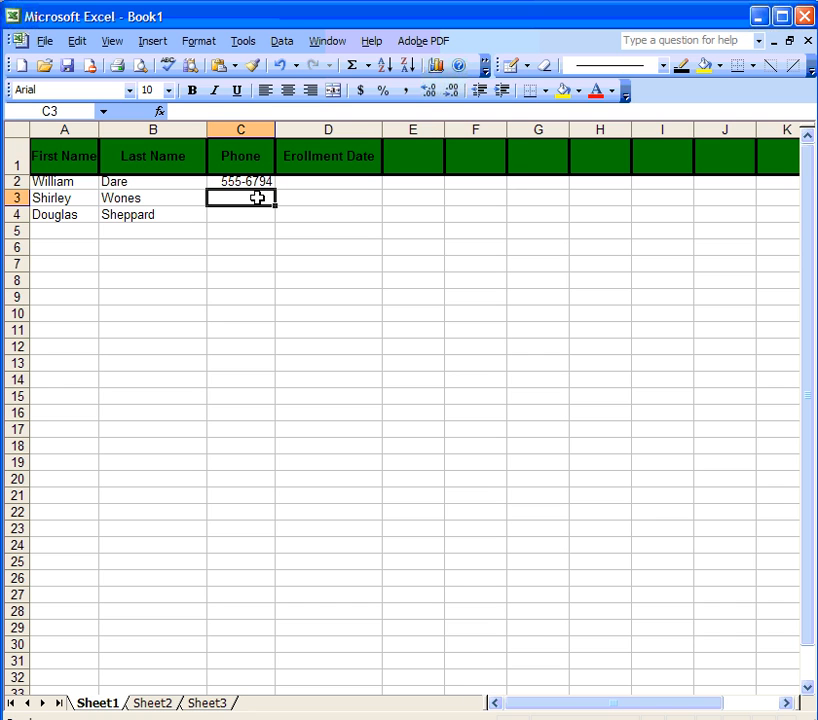
pyautogui.write('555')
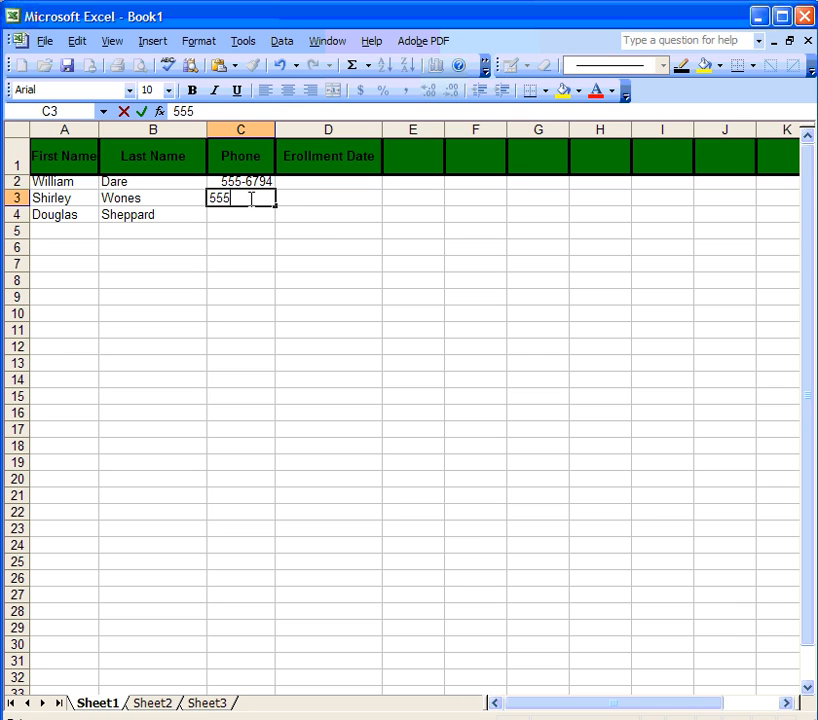
pyautogui.write('9734')
pyautogui.press('Return')
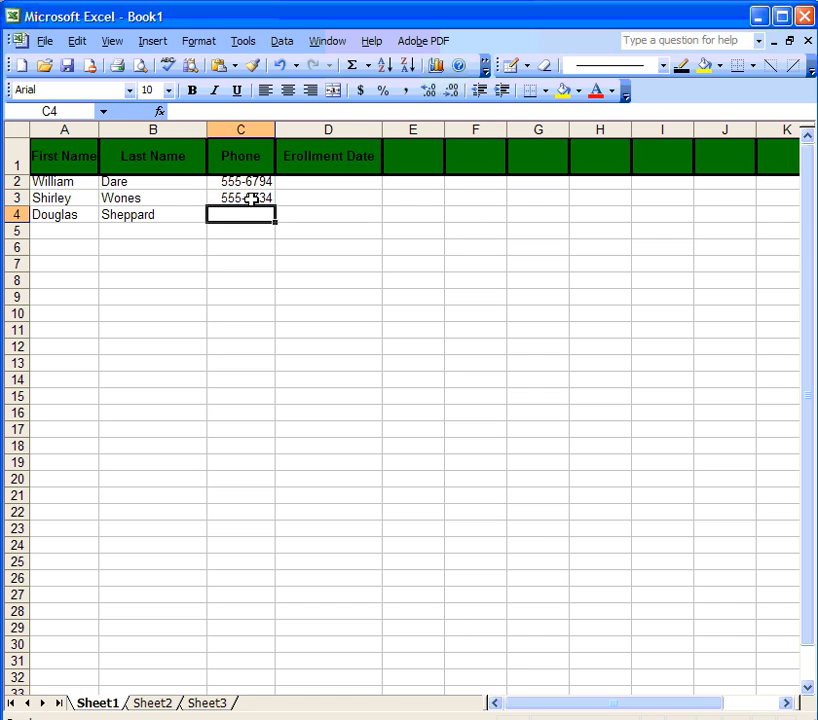
pyautogui.write('555-2822')
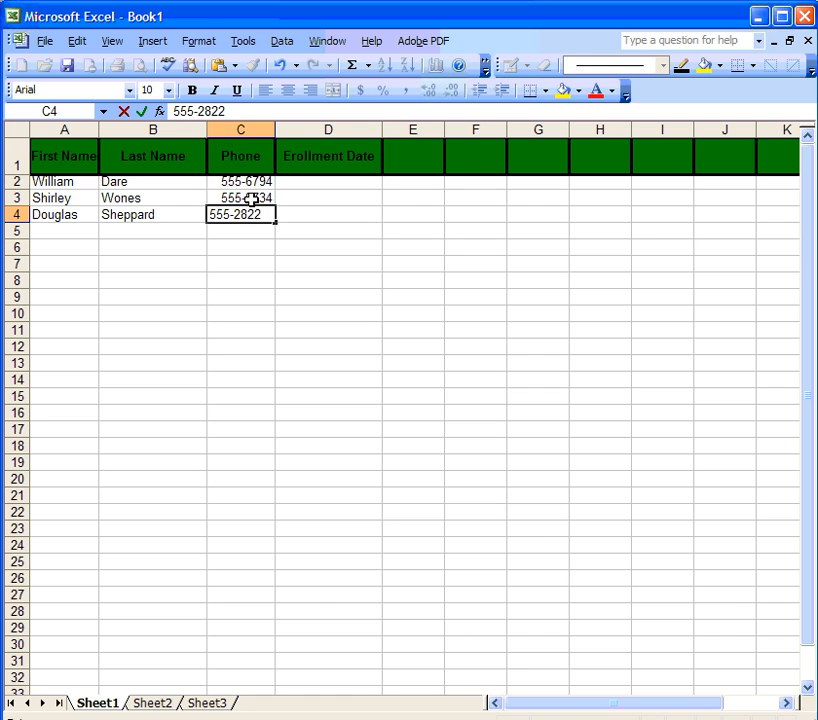
pyautogui.press('Return')
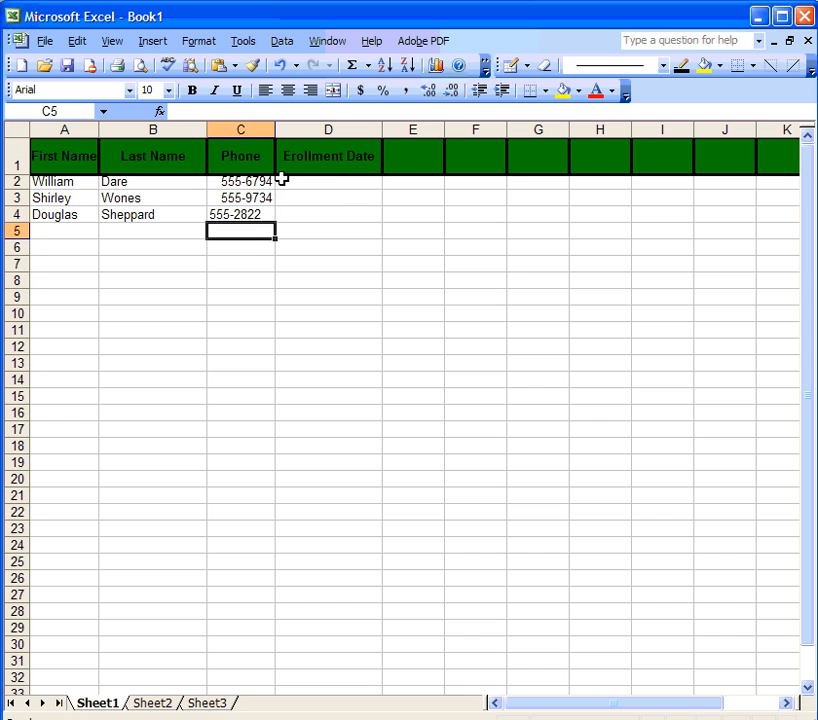
pyautogui.click(330, 182)
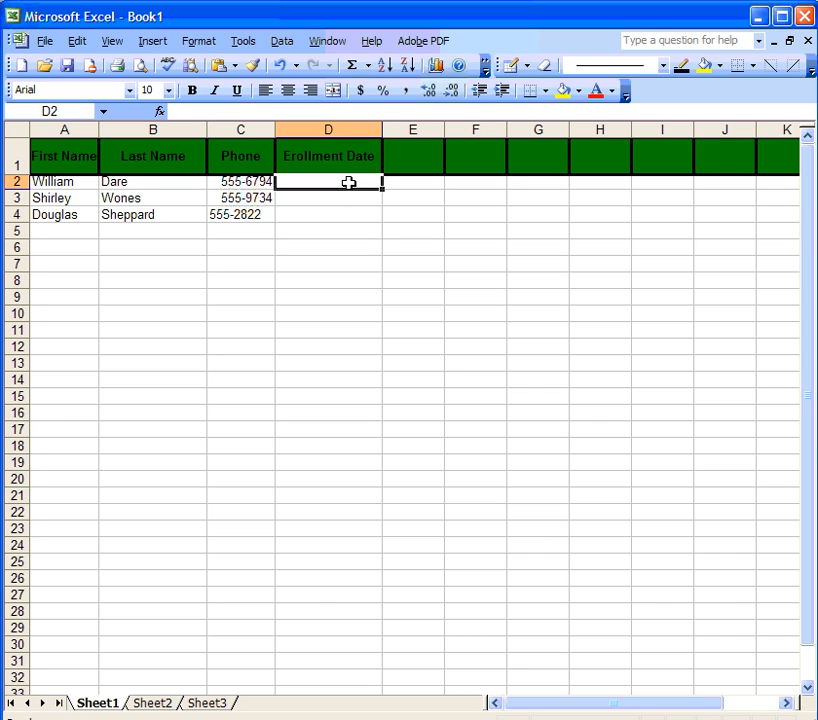
pyautogui.write('1/31/08')
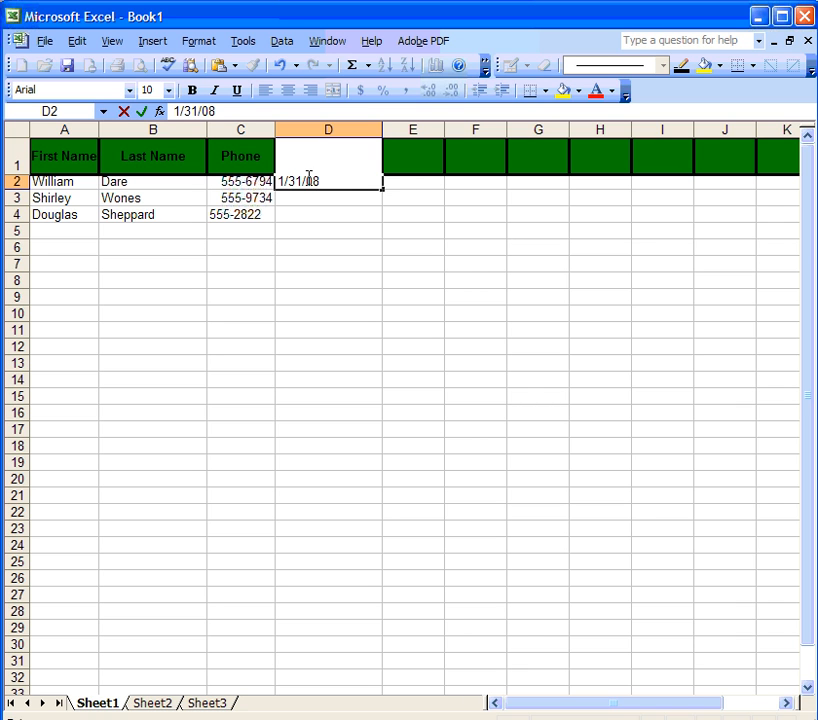
pyautogui.press('Return')
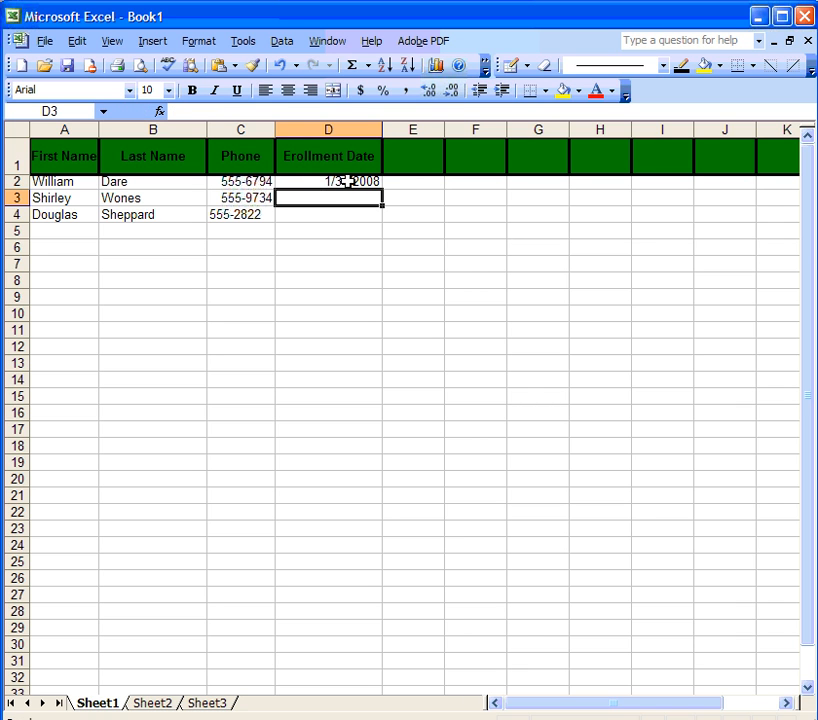
# Step: Format column D with the 'March 14, 2001' long date style so D2 reads January 31, 2008
pyautogui.click(327, 127)
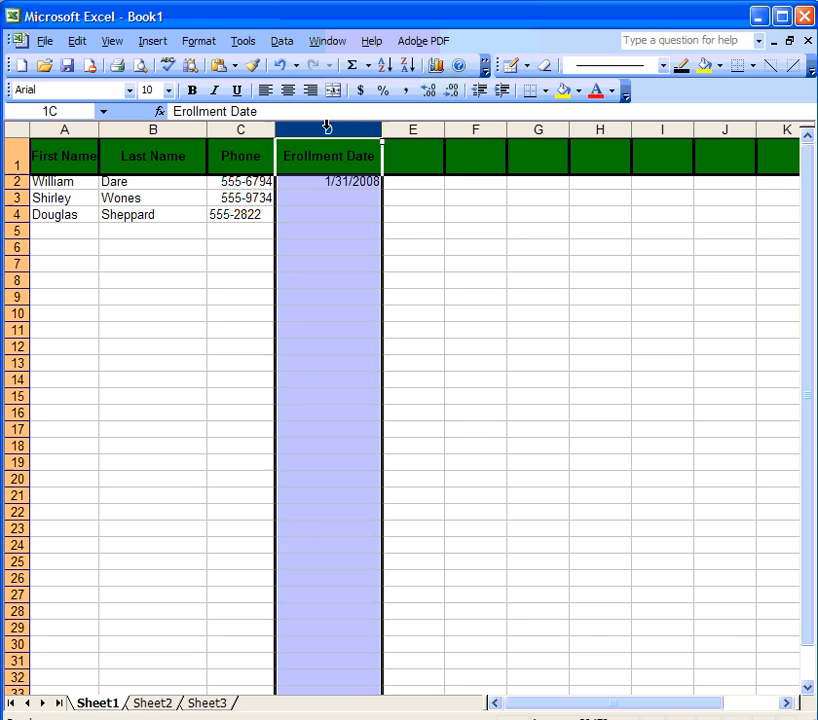
pyautogui.rightClick(327, 127)
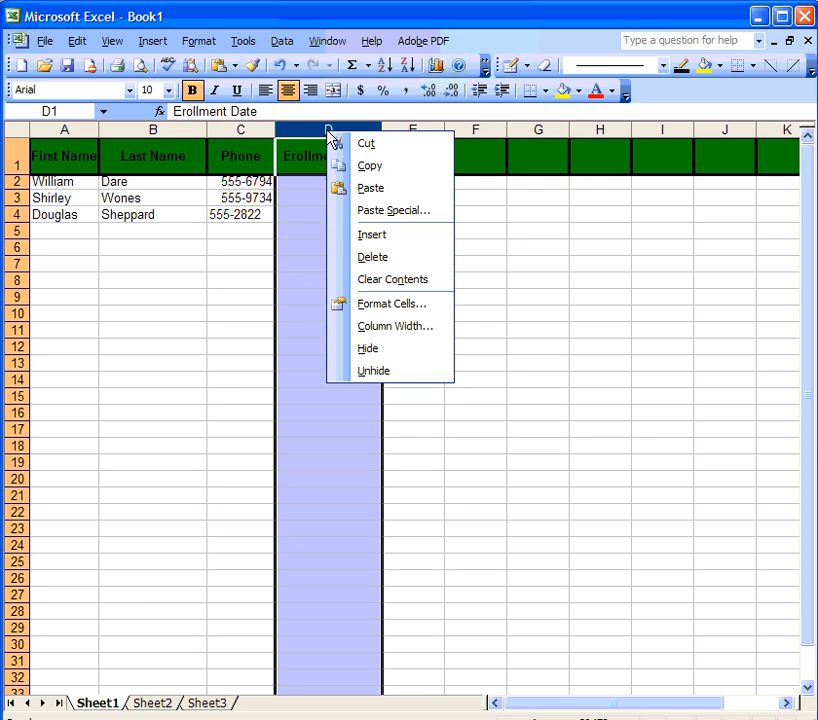
pyautogui.click(379, 305)
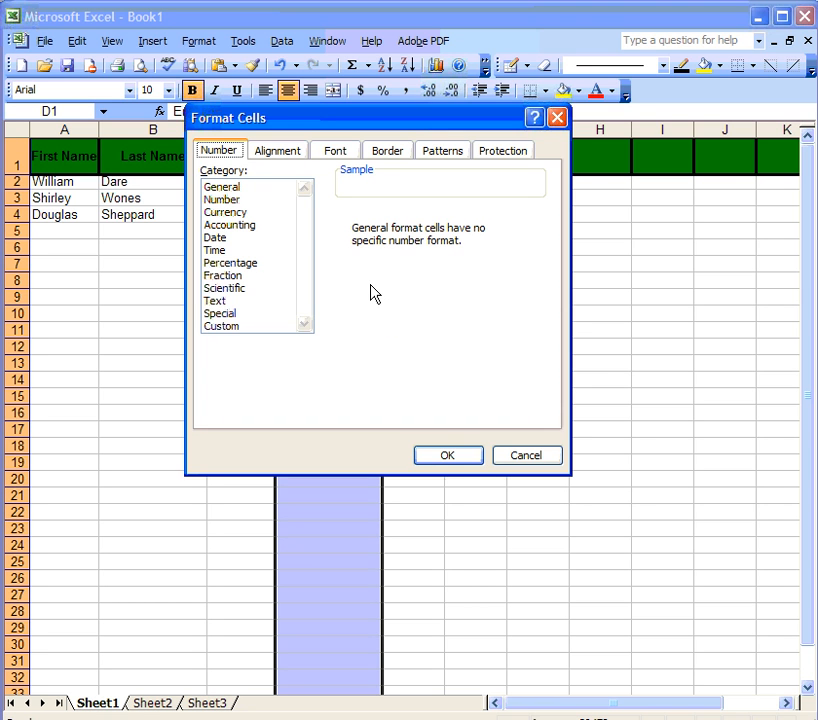
pyautogui.click(220, 240)
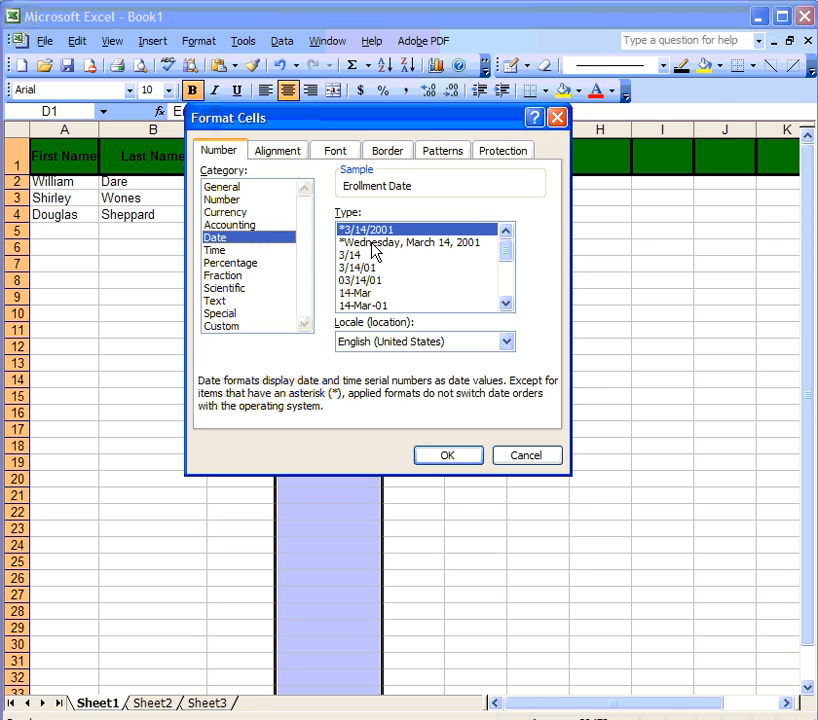
pyautogui.click(508, 303)
pyautogui.click(508, 303)
pyautogui.click(508, 303)
pyautogui.click(508, 303)
pyautogui.click(508, 303)
pyautogui.click(399, 294)
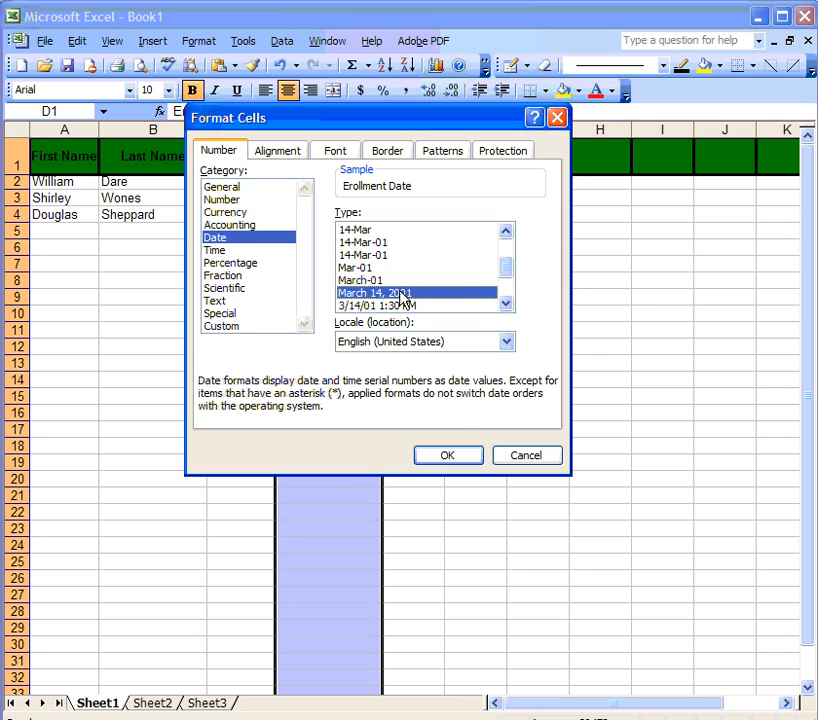
pyautogui.click(447, 456)
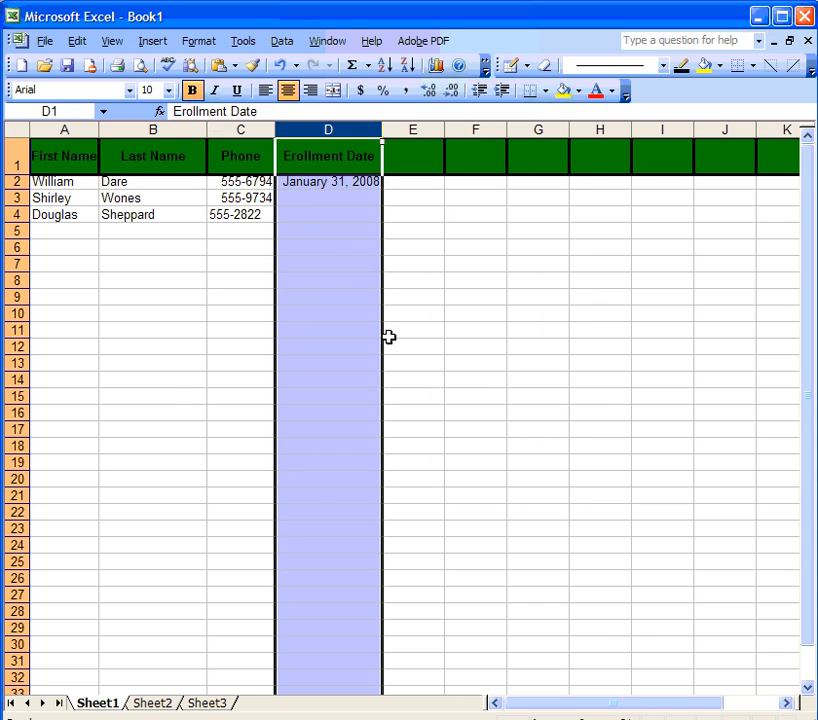
pyautogui.click(311, 197)
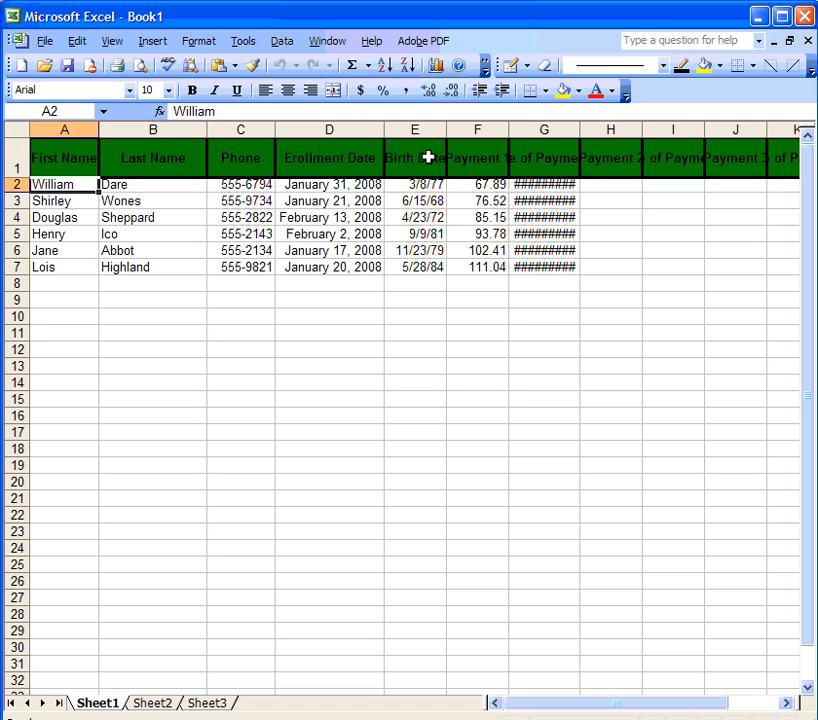
# Step: Select the header cells E1:L1, from Birth Date across to the last payment heading
pyautogui.moveTo(394, 159); pyautogui.dragTo(667, 156)
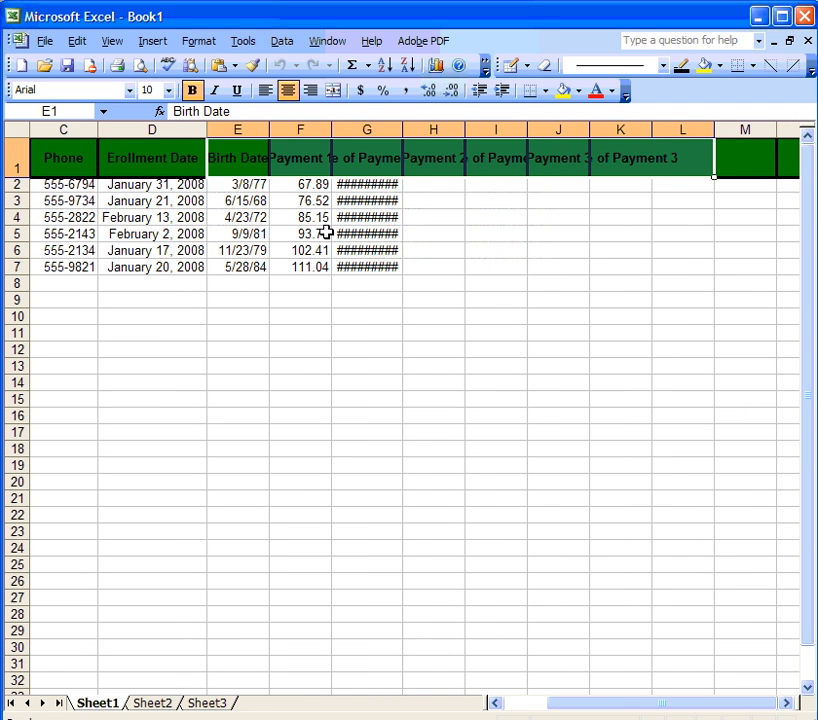
# Step: Turn on Wrap text and set 90-degree orientation for headers E1:L1
pyautogui.rightClick(253, 158)
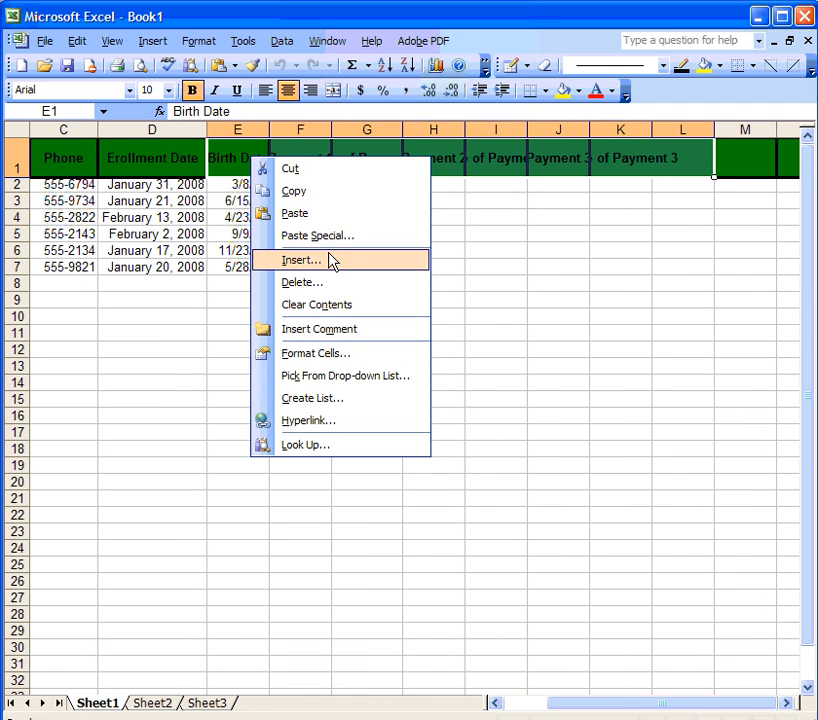
pyautogui.click(334, 355)
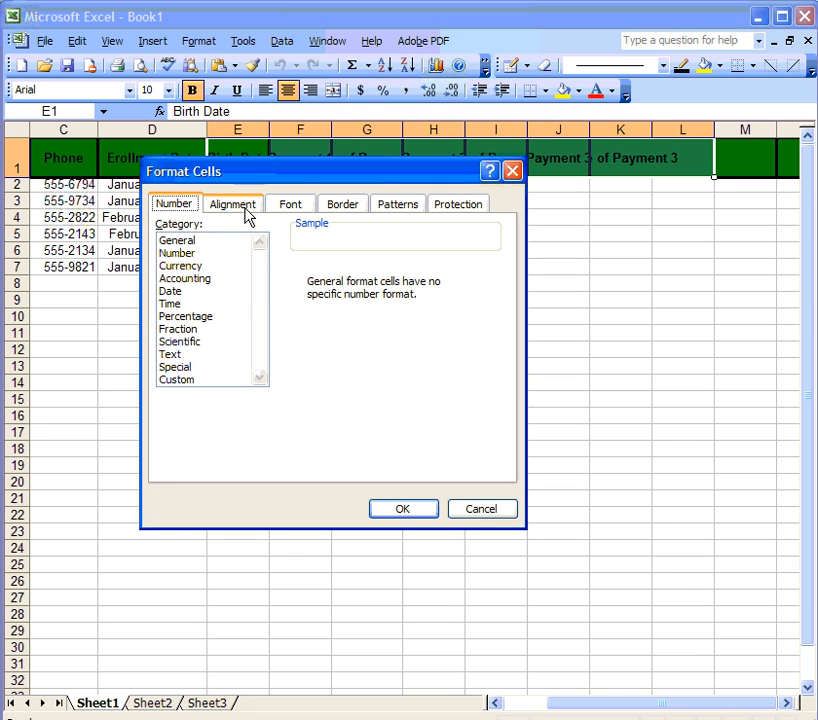
pyautogui.click(228, 210)
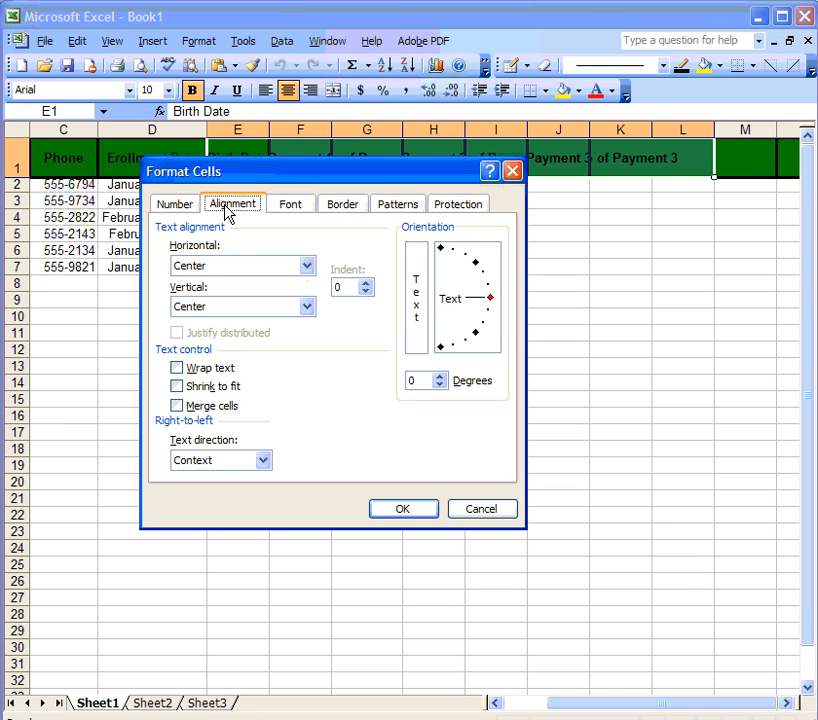
pyautogui.click(177, 369)
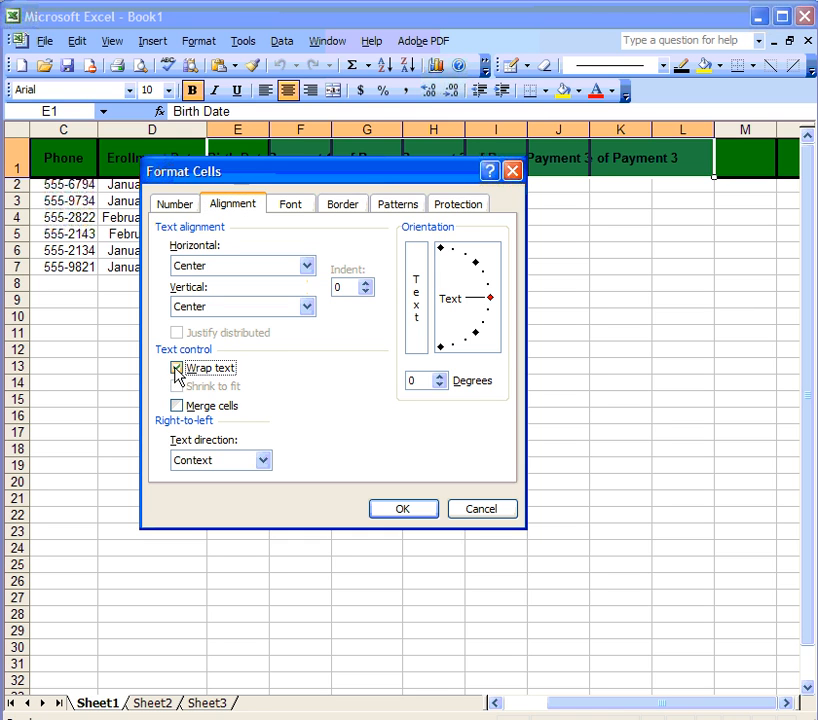
pyautogui.click(491, 300)
pyautogui.moveTo(487, 291); pyautogui.dragTo(440, 247)
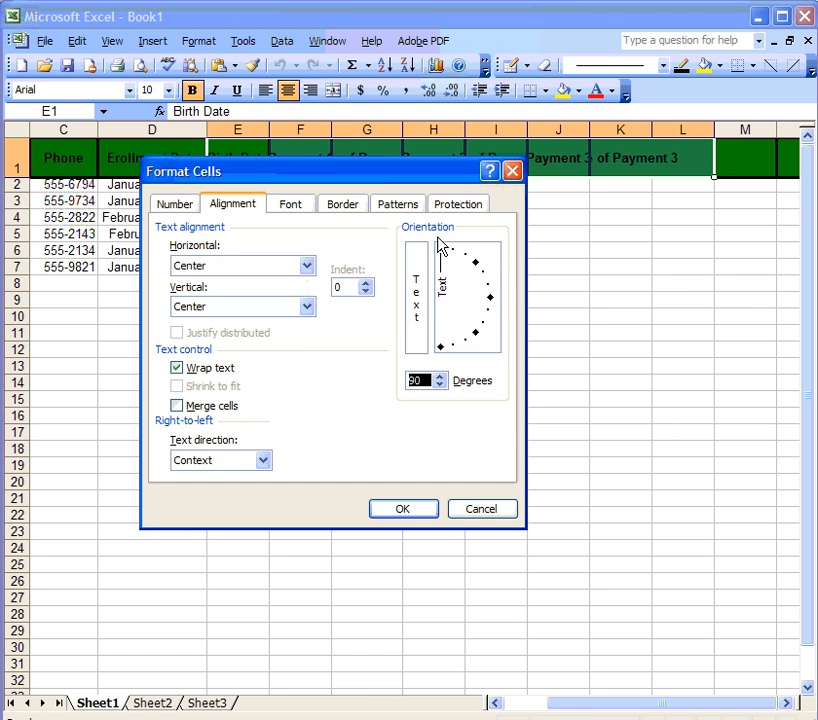
pyautogui.click(409, 512)
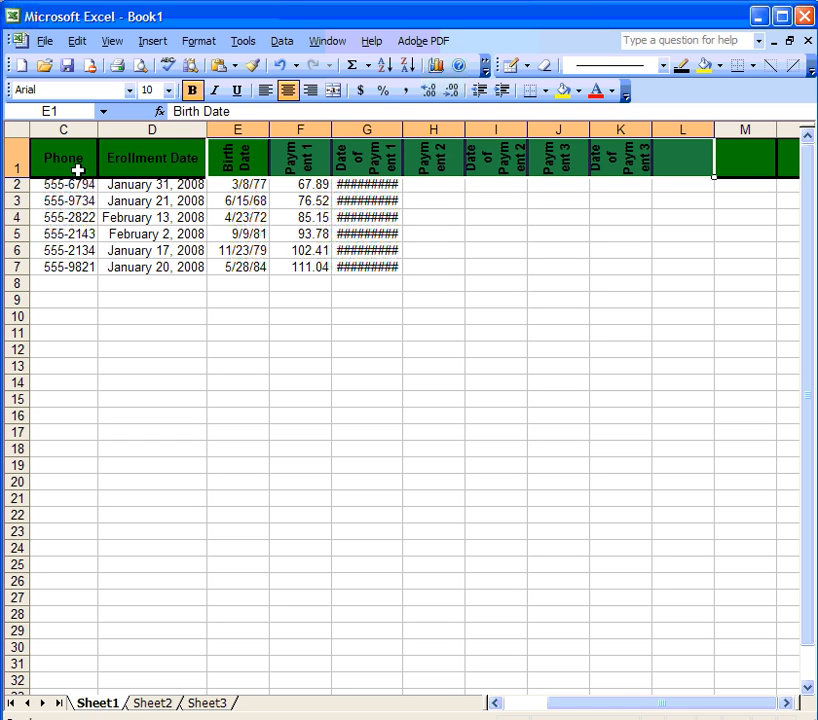
# Step: Raise row 1's height to 58.50 so the vertical headings show in full
pyautogui.moveTo(17, 177); pyautogui.dragTo(20, 240)
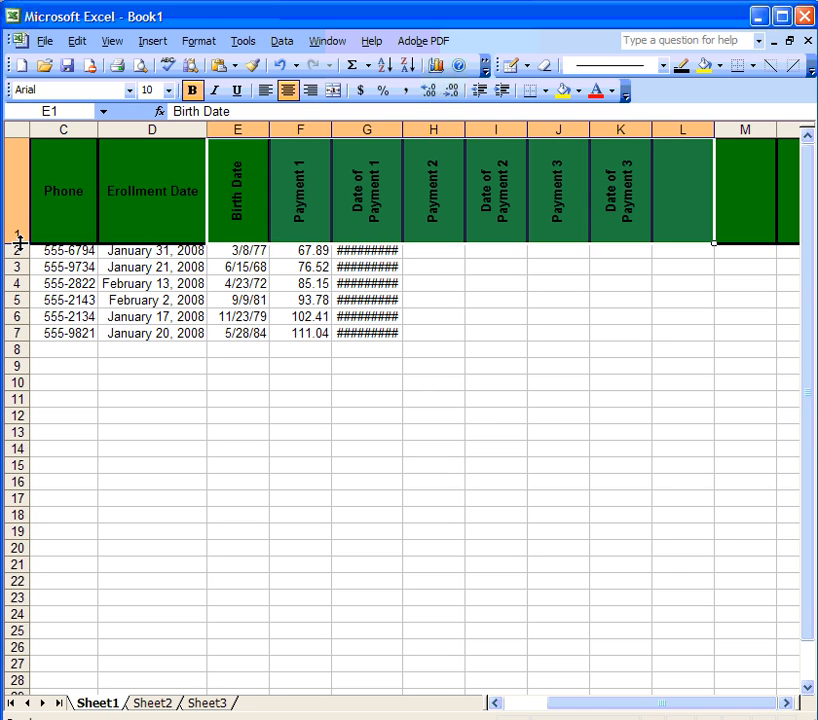
pyautogui.click(303, 222)
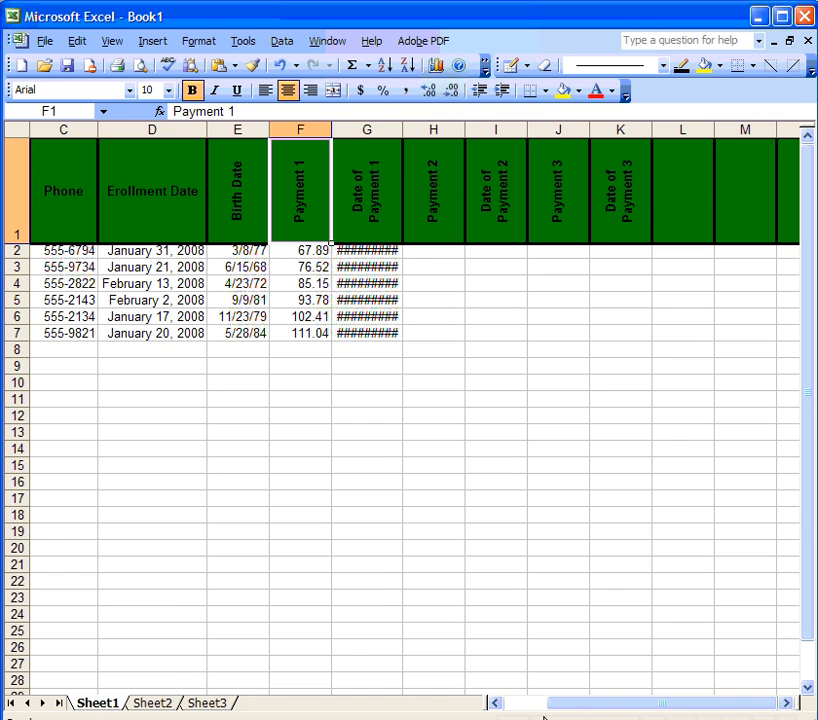
pyautogui.moveTo(570, 708); pyautogui.dragTo(530, 708)
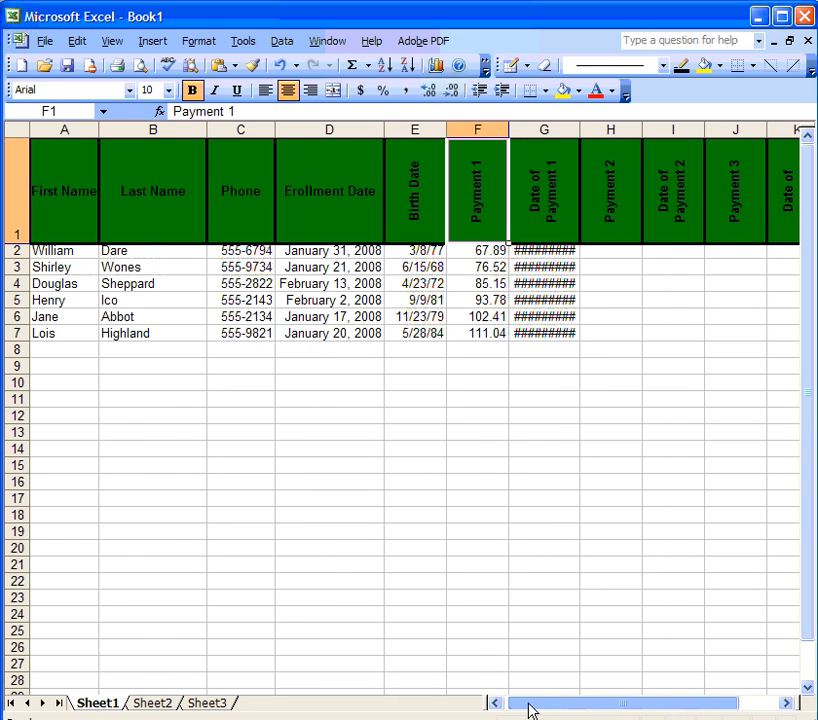
# Step: Widen the Date of Payment 1 column G after checking its first value
pyautogui.click(550, 248)
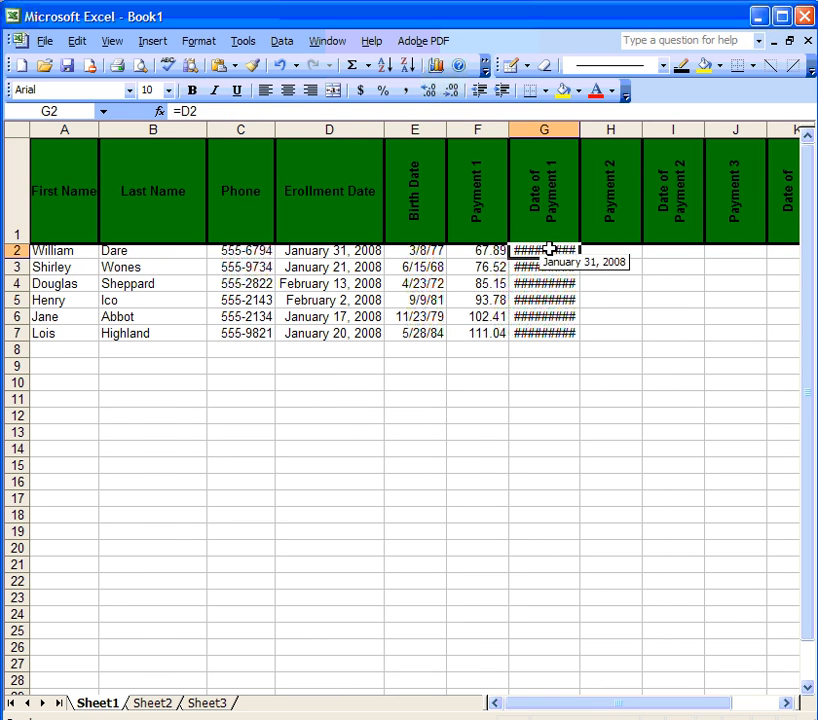
pyautogui.click(607, 267)
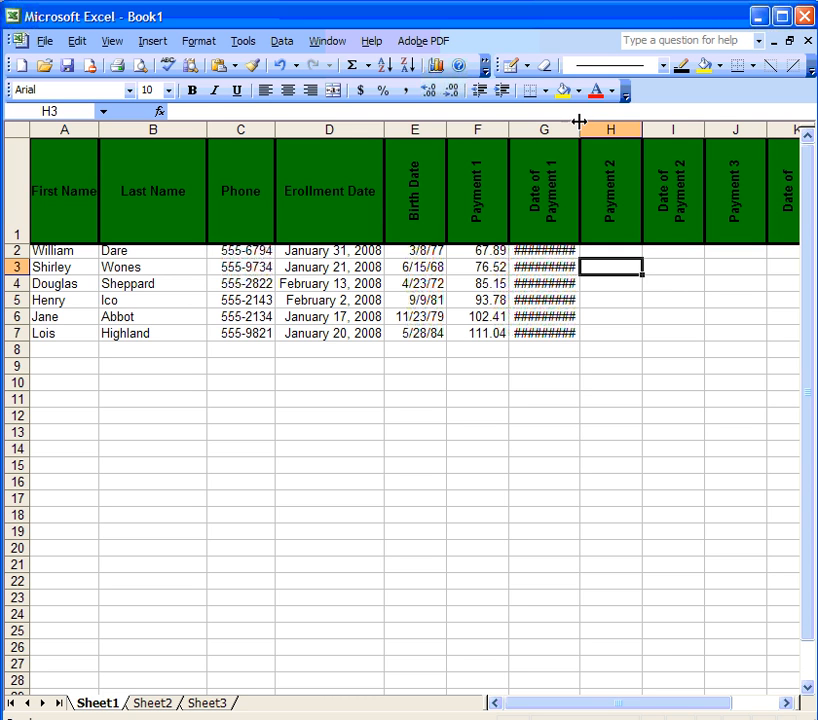
pyautogui.moveTo(579, 123)
pyautogui.mouseDown()
pyautogui.moveTo(616, 125)
pyautogui.moveTo(588, 124)
pyautogui.mouseUp()
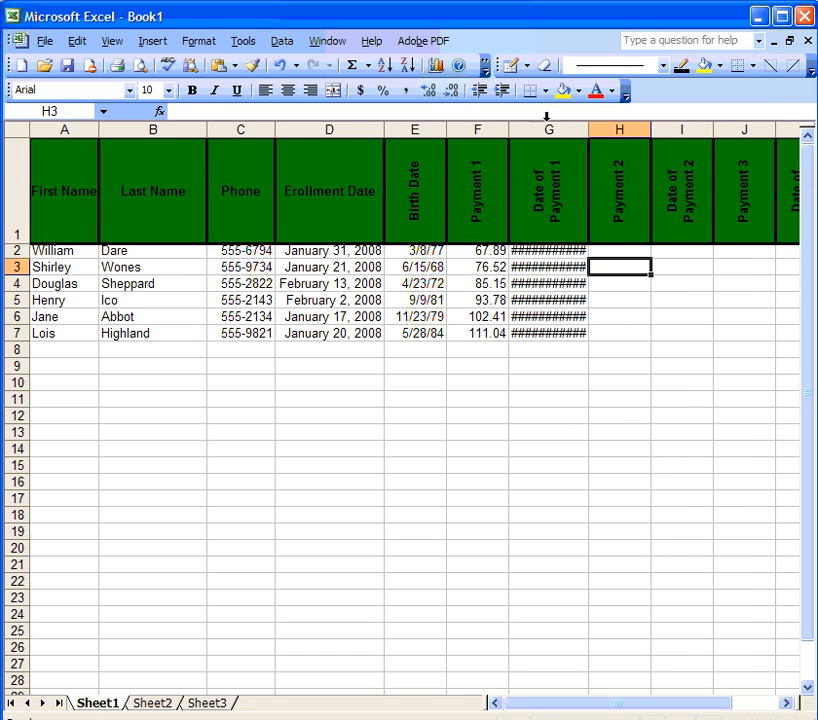
pyautogui.rightClick(546, 121)
# Step: Set G2:G7 to Shrink to fit so the payment dates no longer show ####
pyautogui.click(528, 253)
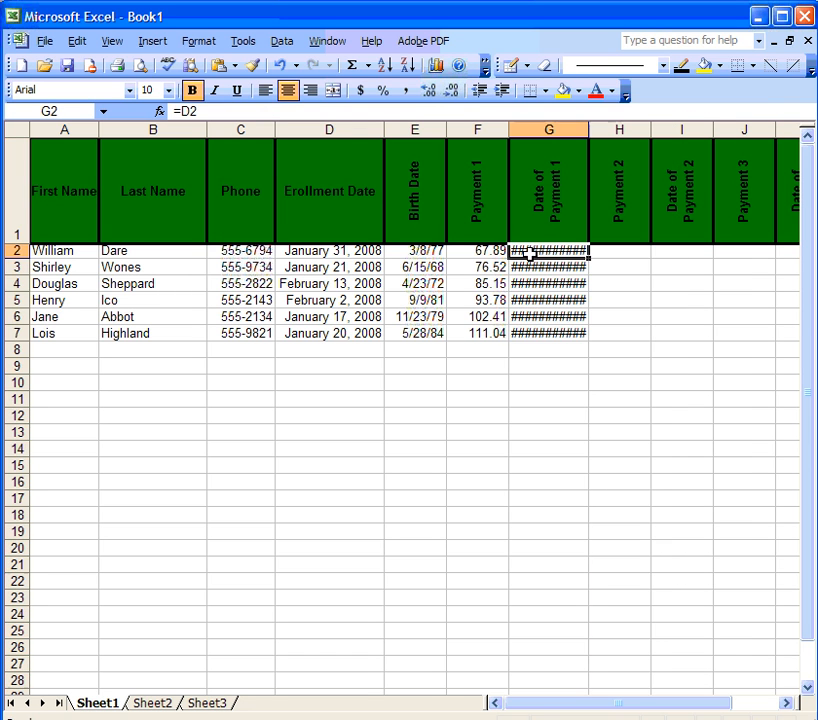
pyautogui.moveTo(528, 253); pyautogui.dragTo(527, 328)
pyautogui.rightClick(531, 305)
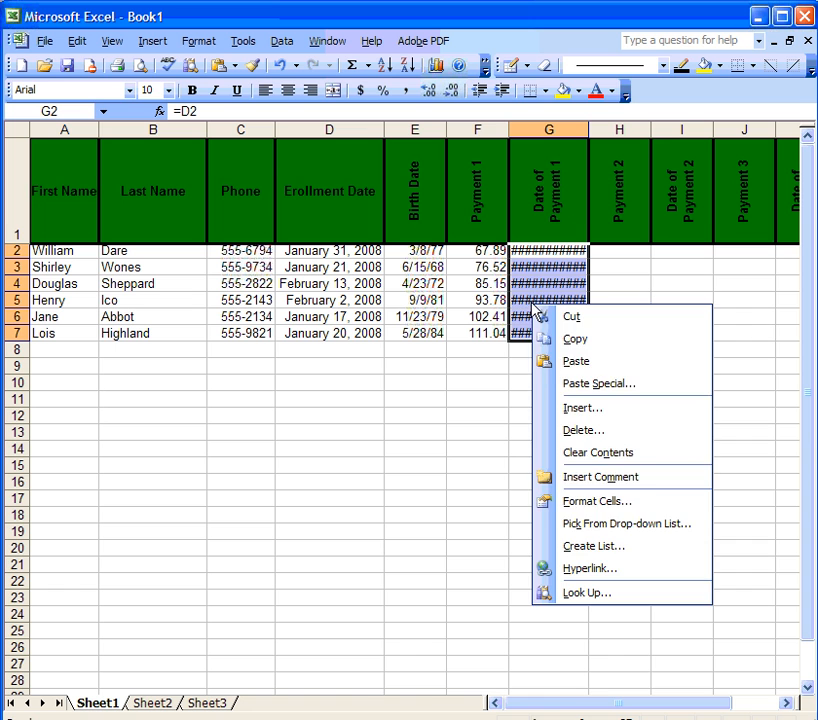
pyautogui.click(599, 501)
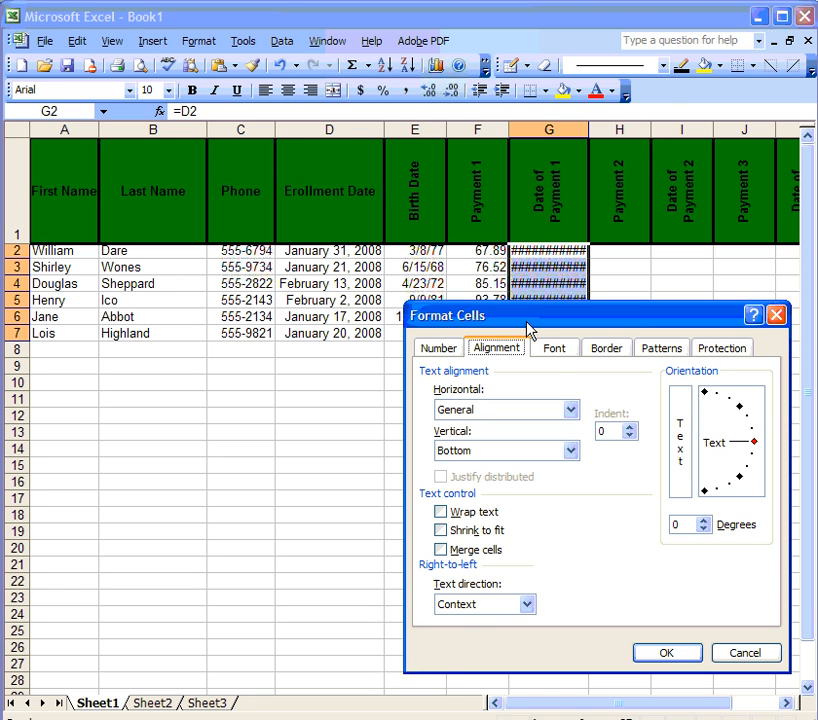
pyautogui.moveTo(529, 323); pyautogui.dragTo(443, 183)
pyautogui.click(307, 315)
pyautogui.click(531, 440)
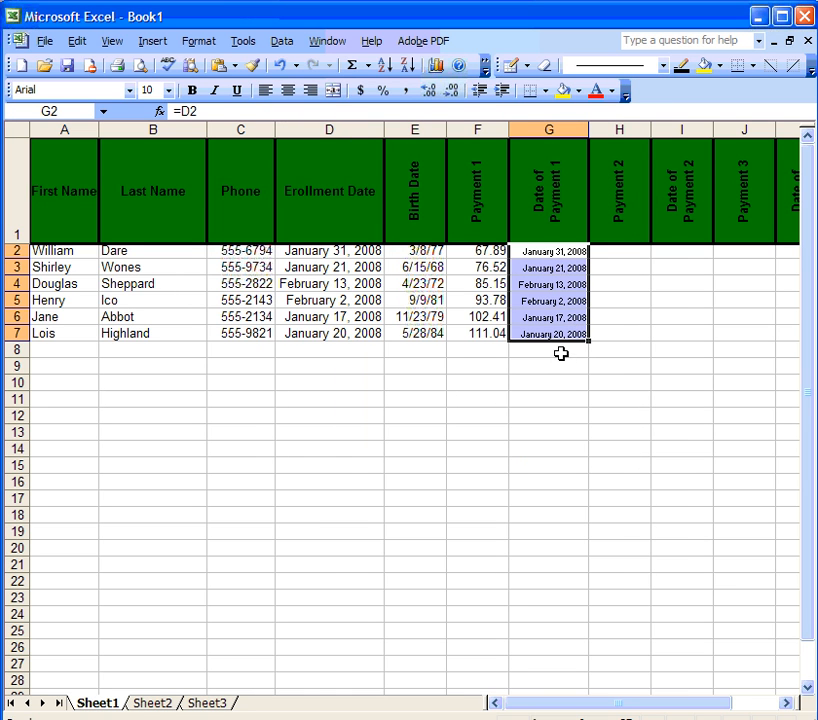
pyautogui.click(607, 263)
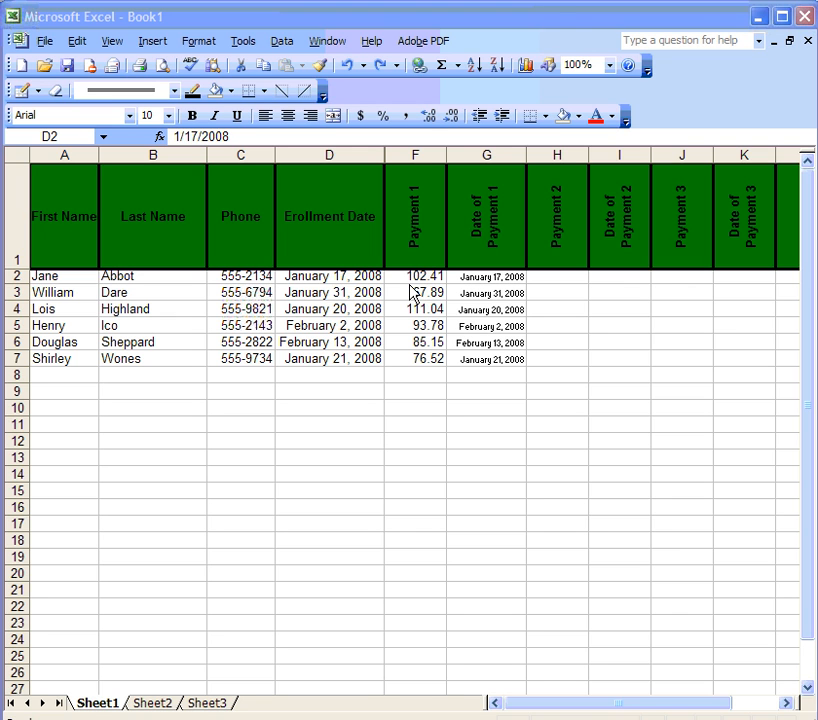
# Step: Apply Accounting format with $ and 2 decimals to the Payment 1 column F
pyautogui.rightClick(423, 158)
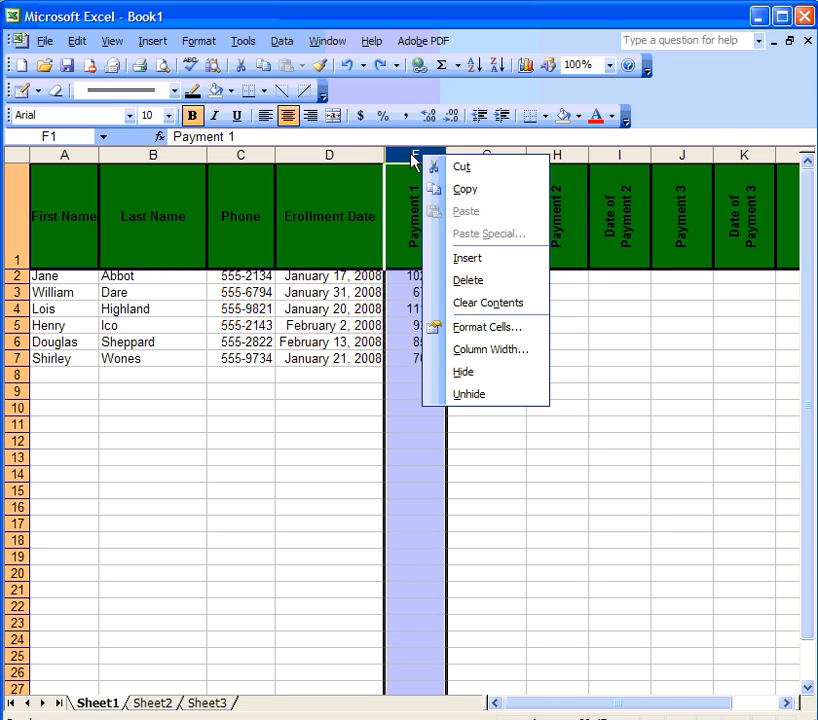
pyautogui.click(485, 333)
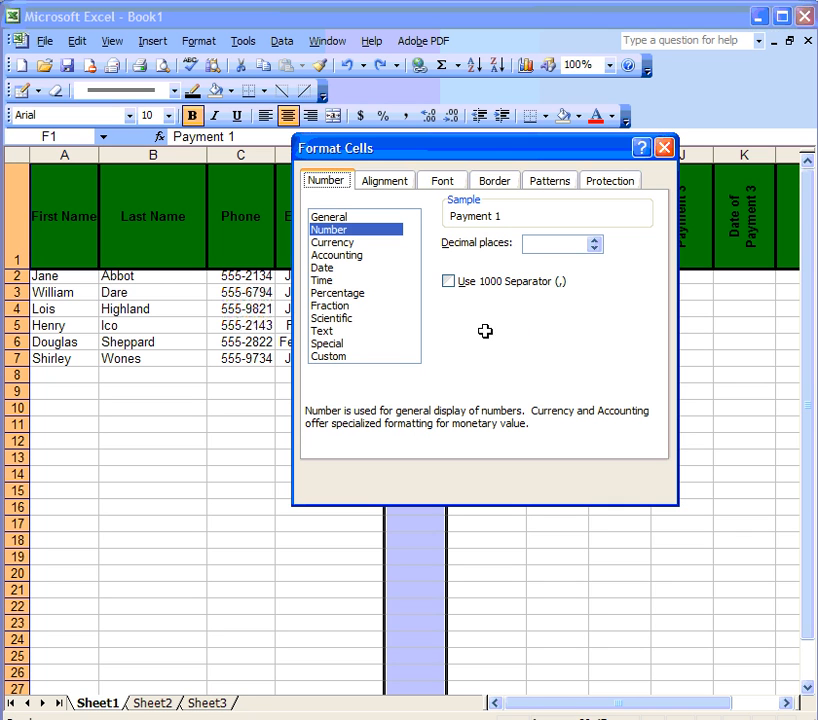
pyautogui.click(336, 256)
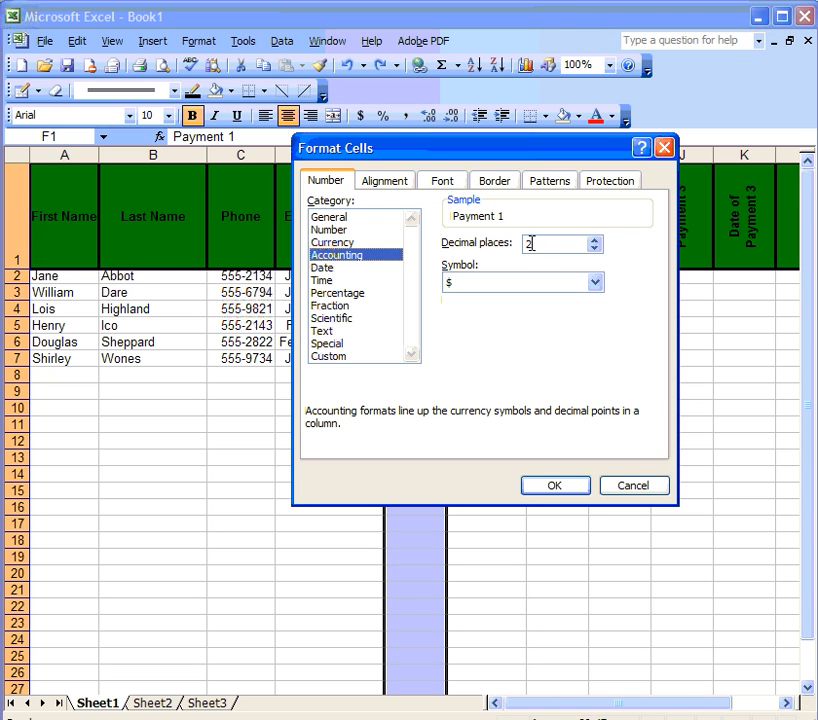
pyautogui.click(563, 487)
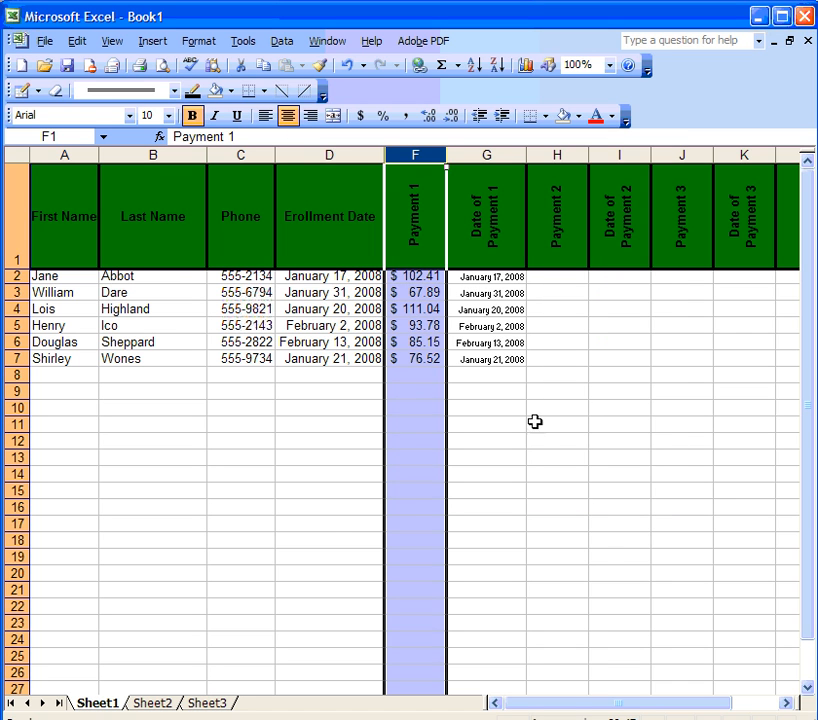
# Step: Test the format by entering 56.98 in cell F8
pyautogui.click(416, 373)
pyautogui.write('56.98')
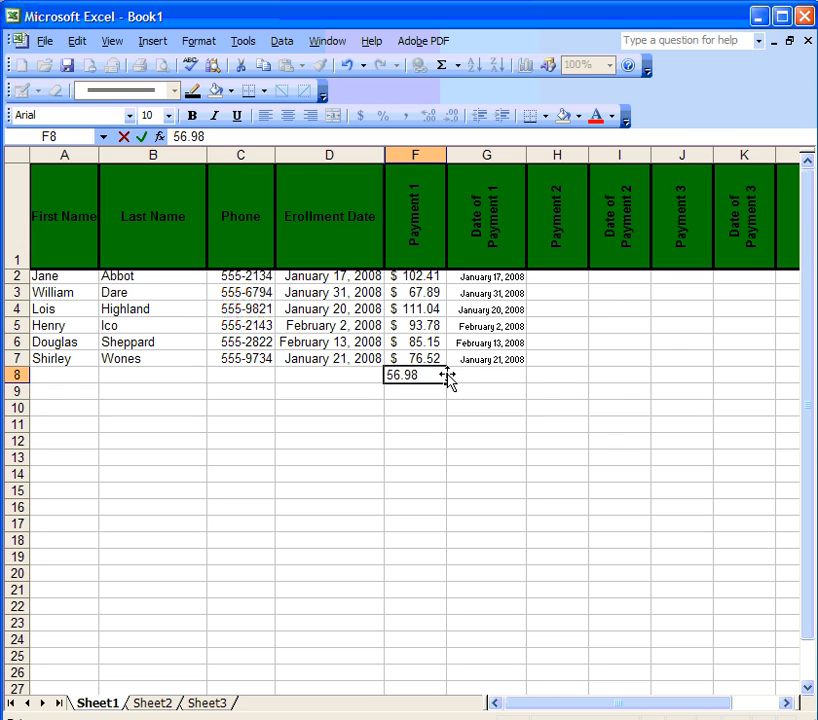
pyautogui.press('Return')
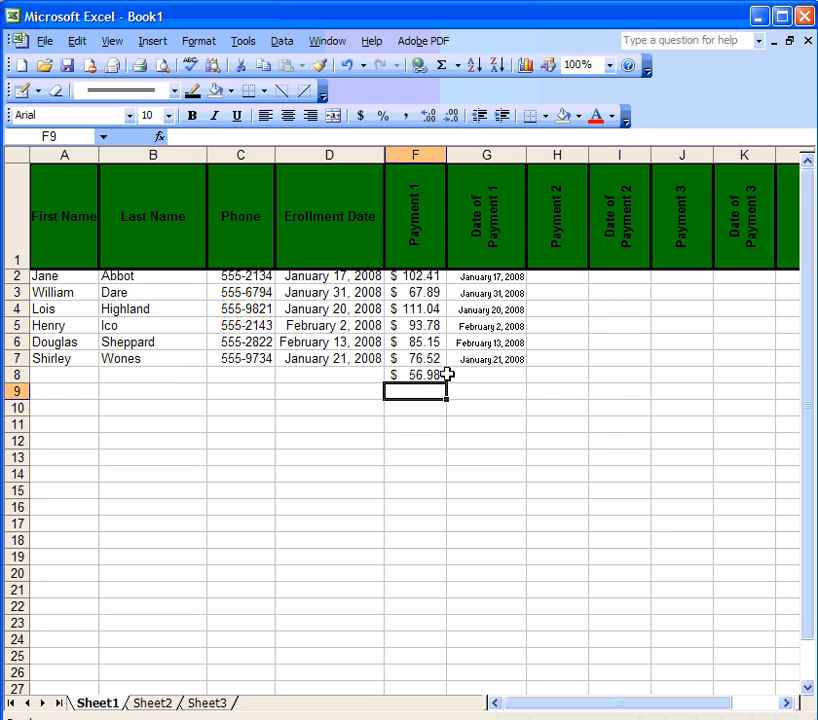
pyautogui.click(431, 375)
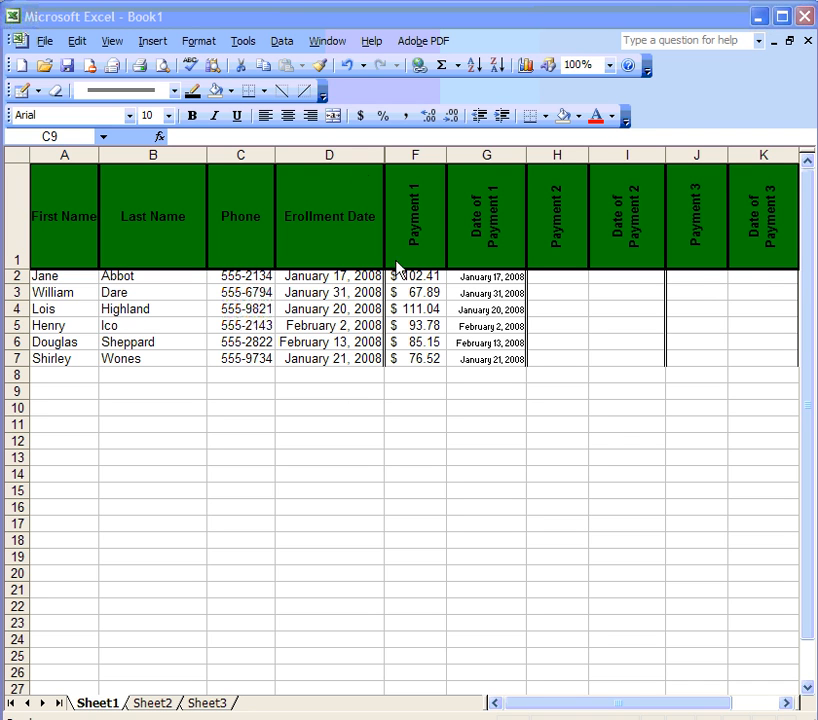
# Step: Add a conditional format on column F shading values greater than 100 green
pyautogui.click(415, 156)
pyautogui.click(200, 41)
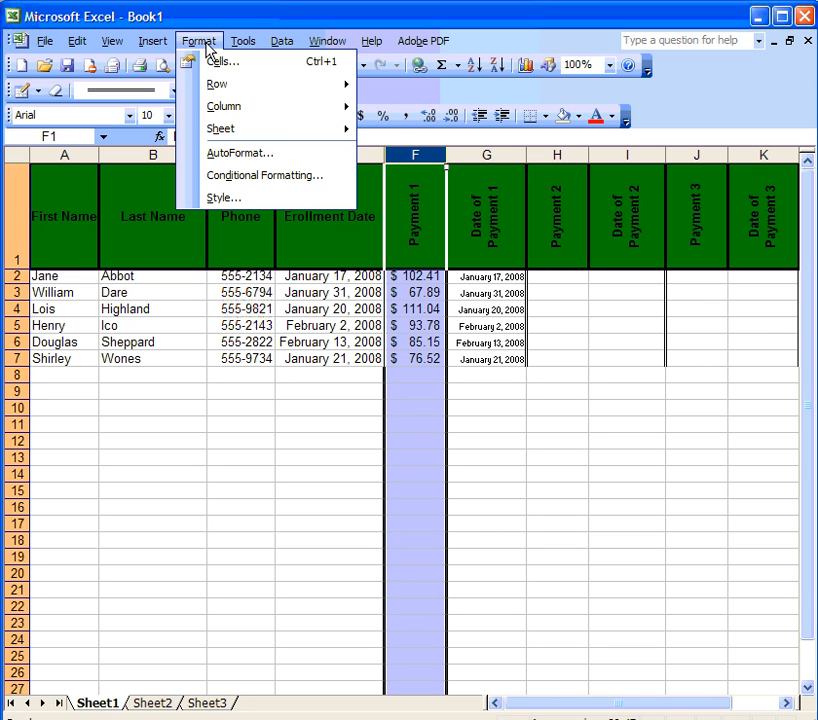
pyautogui.click(256, 178)
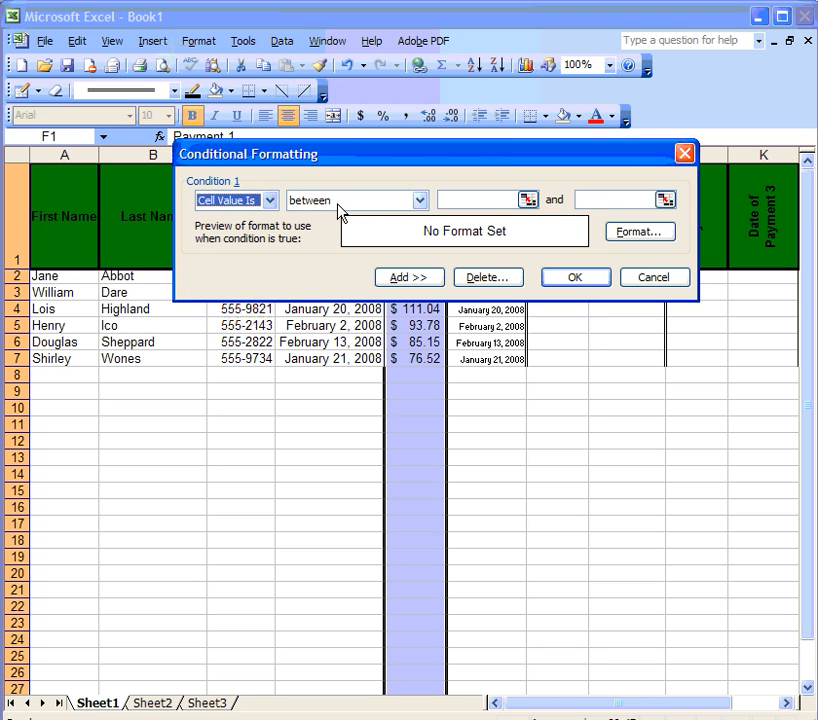
pyautogui.click(419, 200)
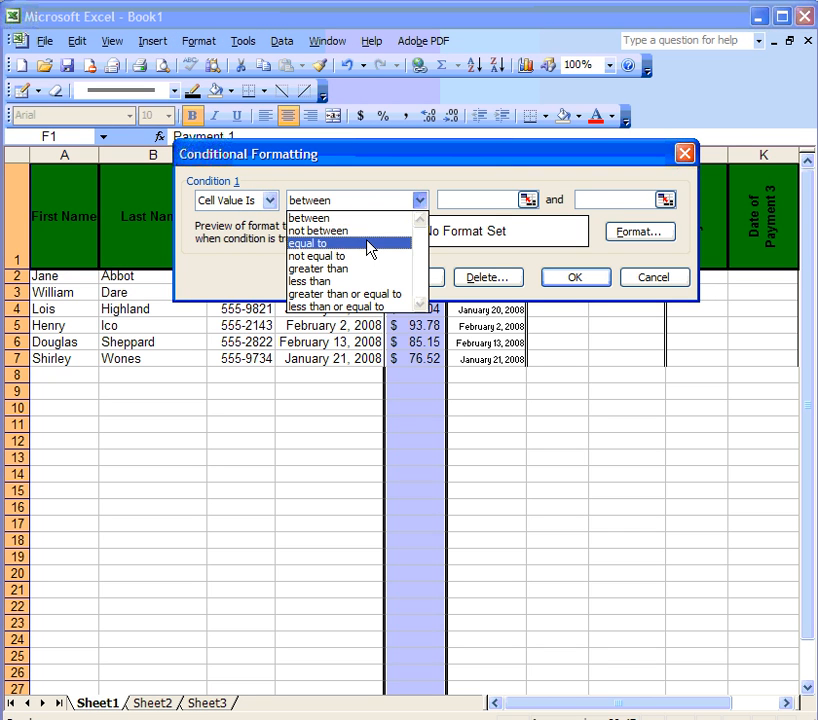
pyautogui.click(356, 269)
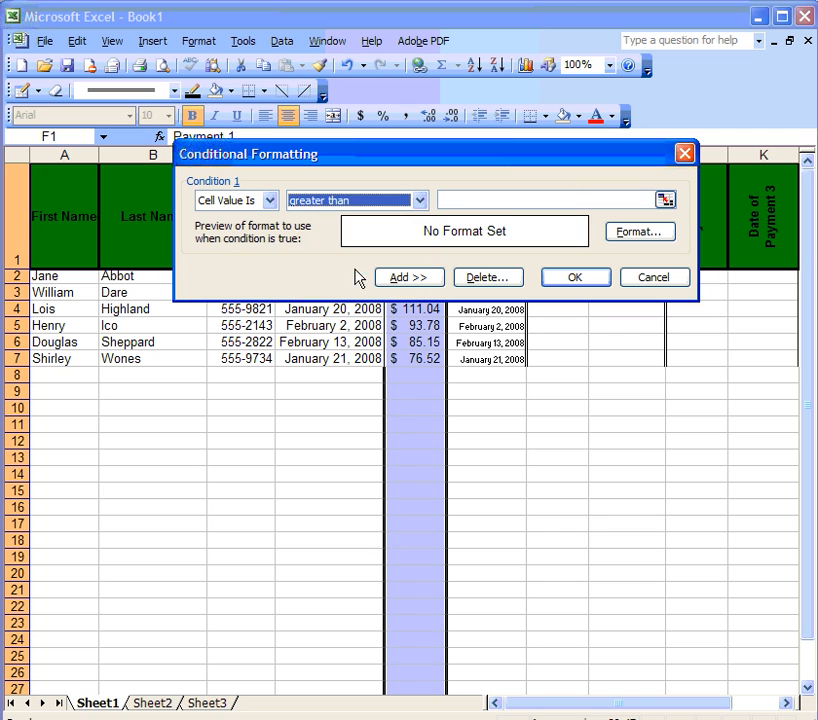
pyautogui.click(630, 203)
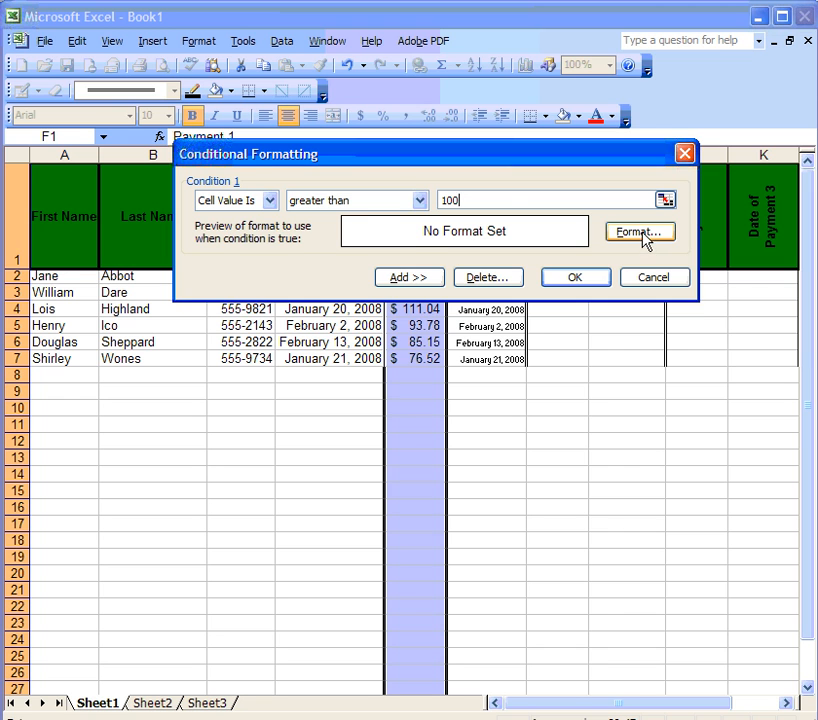
pyautogui.click(645, 233)
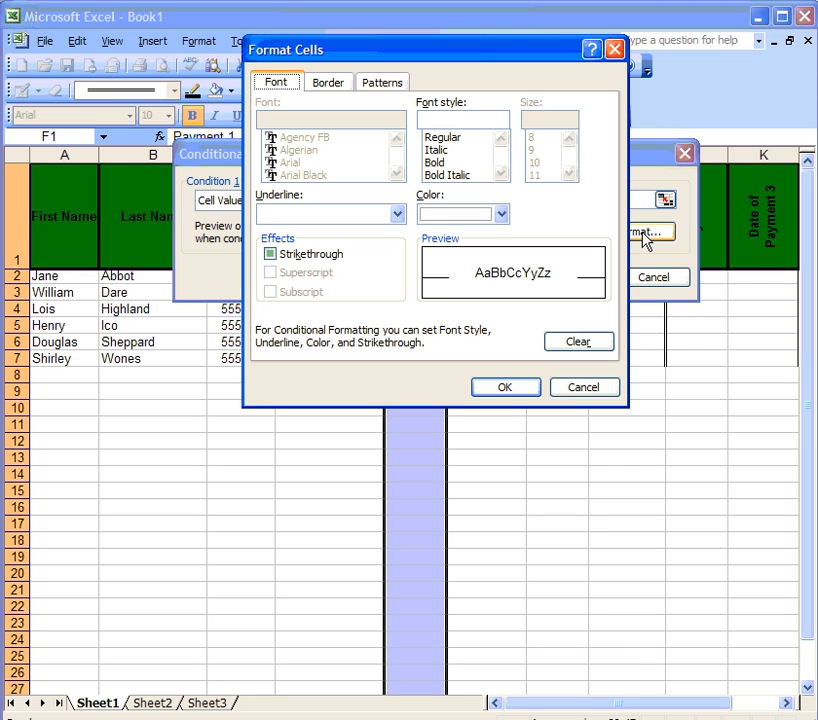
pyautogui.click(374, 84)
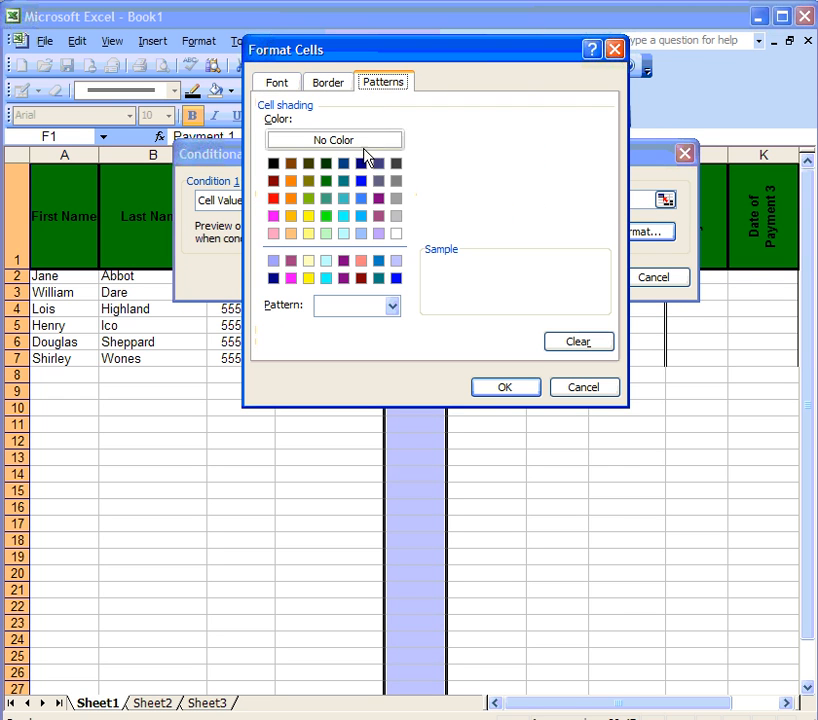
pyautogui.click(326, 218)
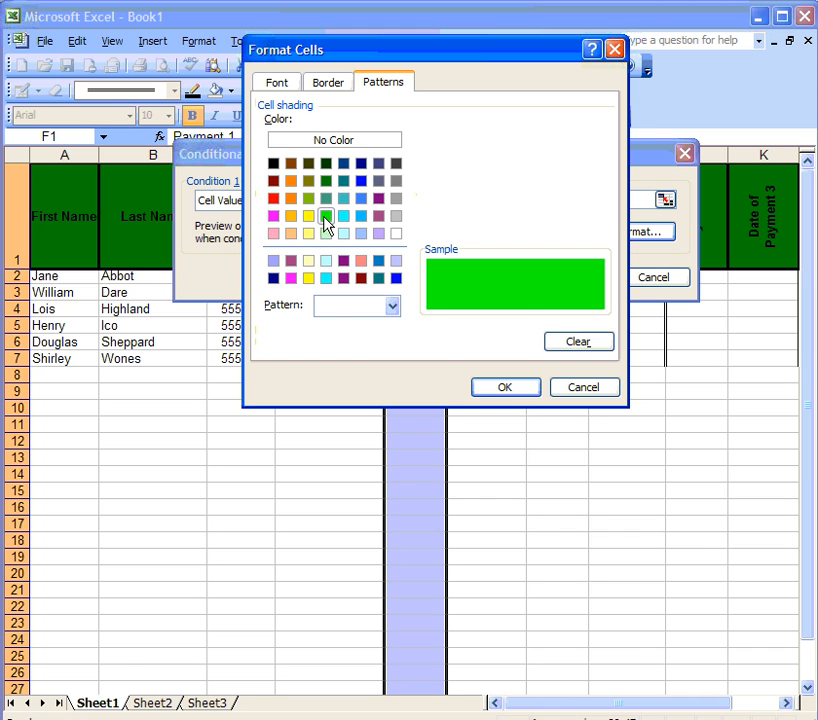
pyautogui.click(490, 390)
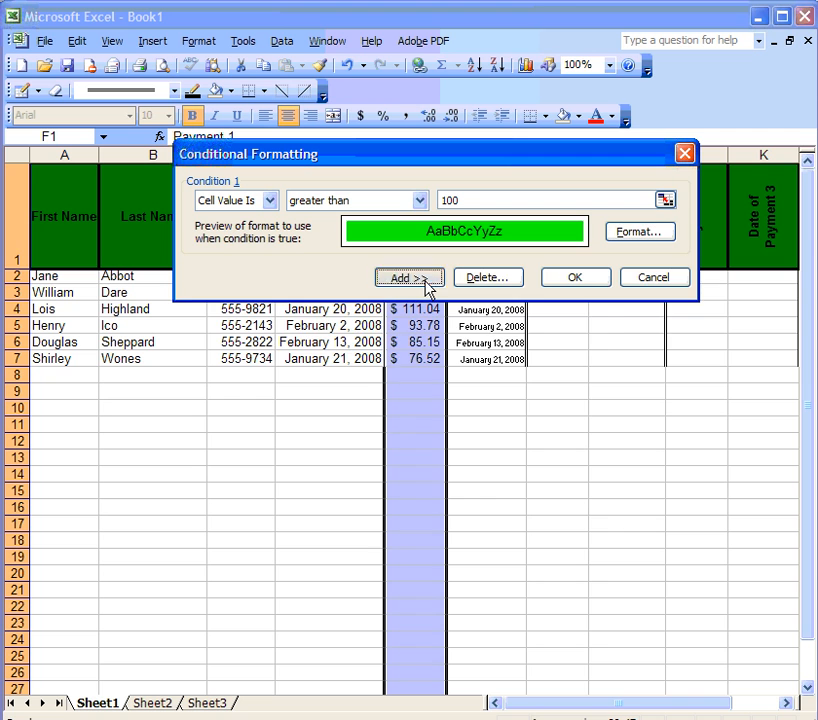
# Step: Add a second condition shading values less than 100 red, and apply both rules
pyautogui.click(428, 288)
pyautogui.click(421, 289)
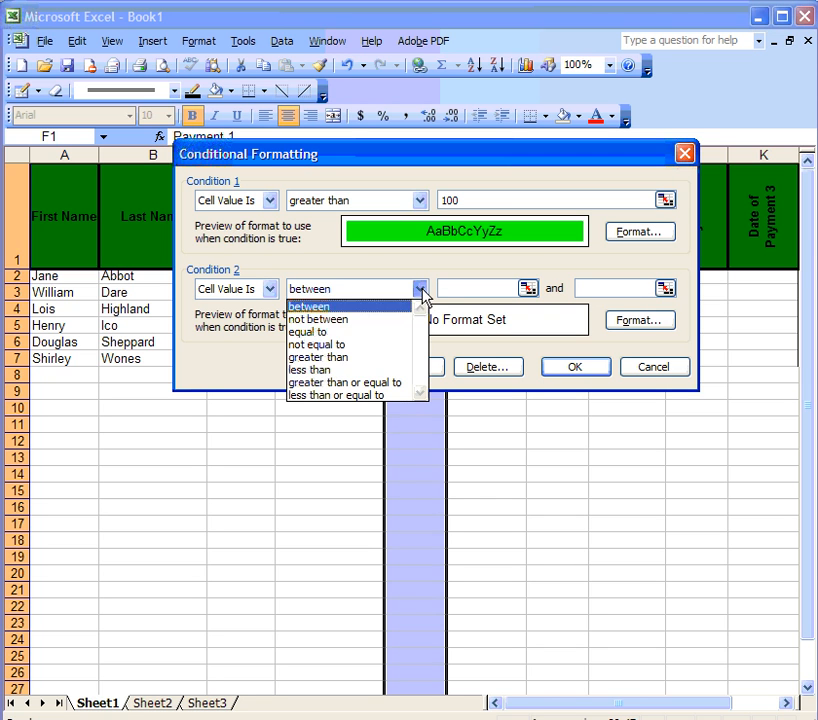
pyautogui.click(374, 368)
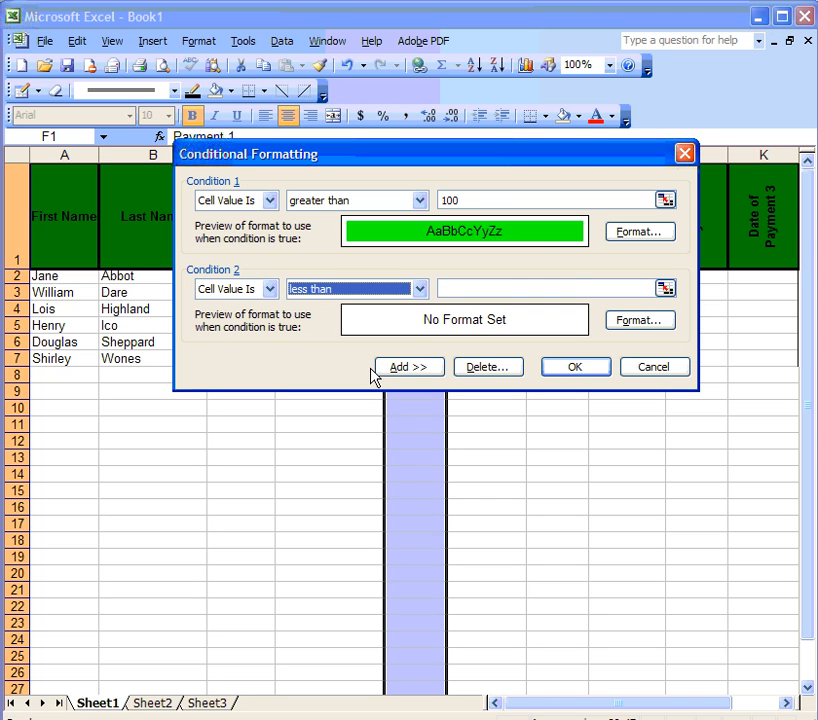
pyautogui.click(470, 288)
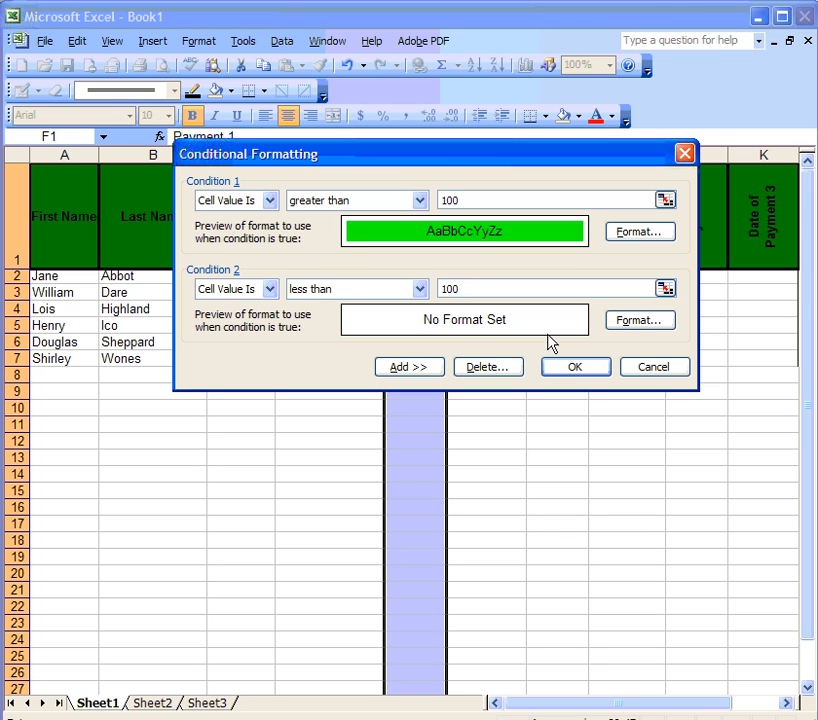
pyautogui.click(628, 321)
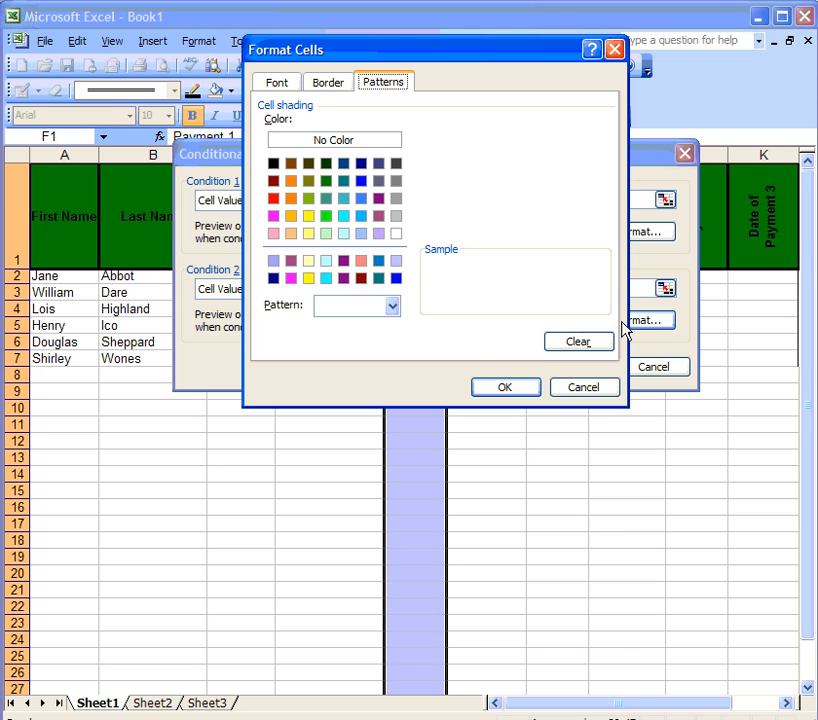
pyautogui.click(273, 198)
pyautogui.click(500, 388)
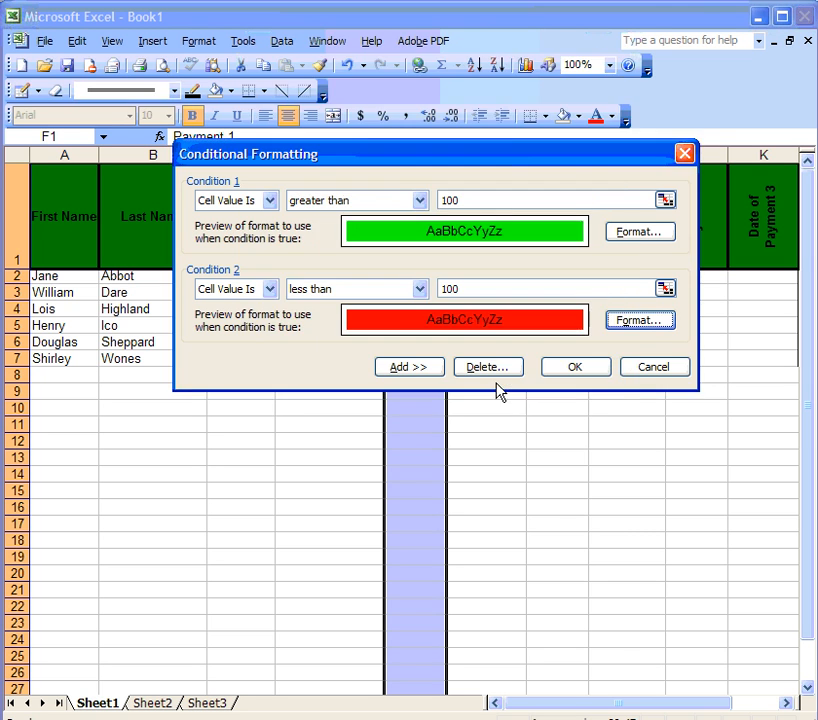
pyautogui.moveTo(473, 155); pyautogui.dragTo(771, 139)
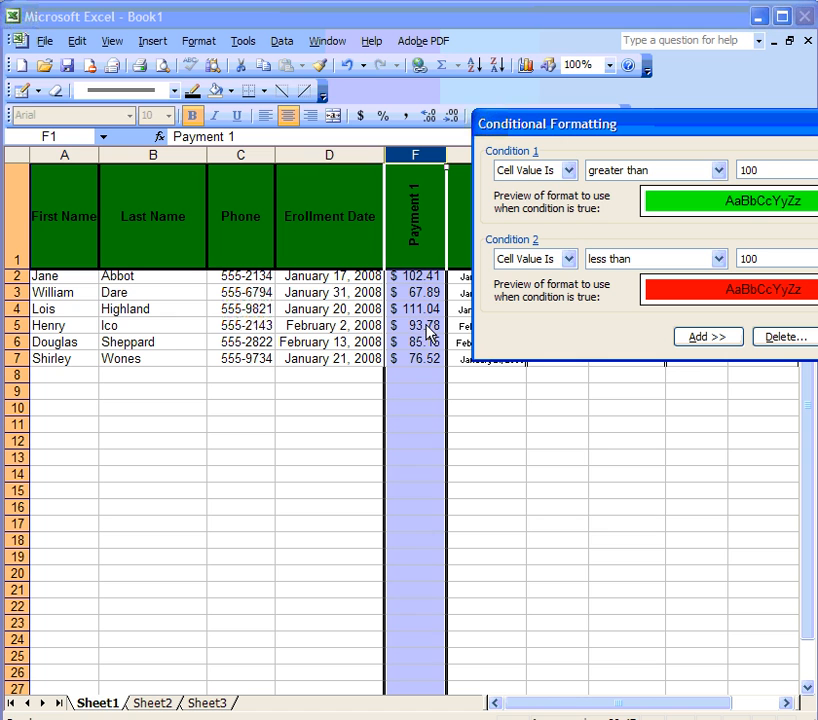
pyautogui.moveTo(604, 124); pyautogui.dragTo(237, 95)
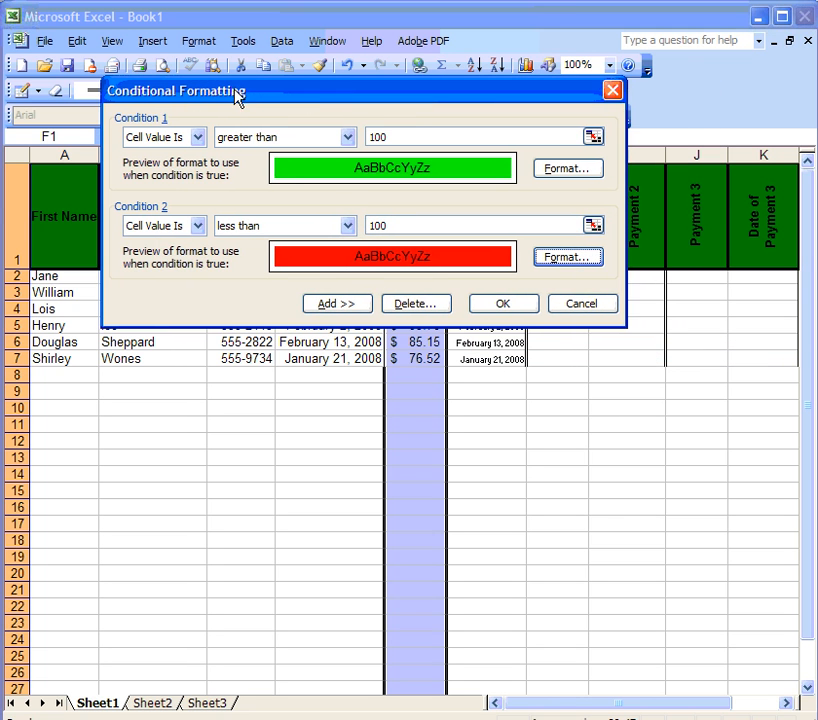
pyautogui.click(504, 305)
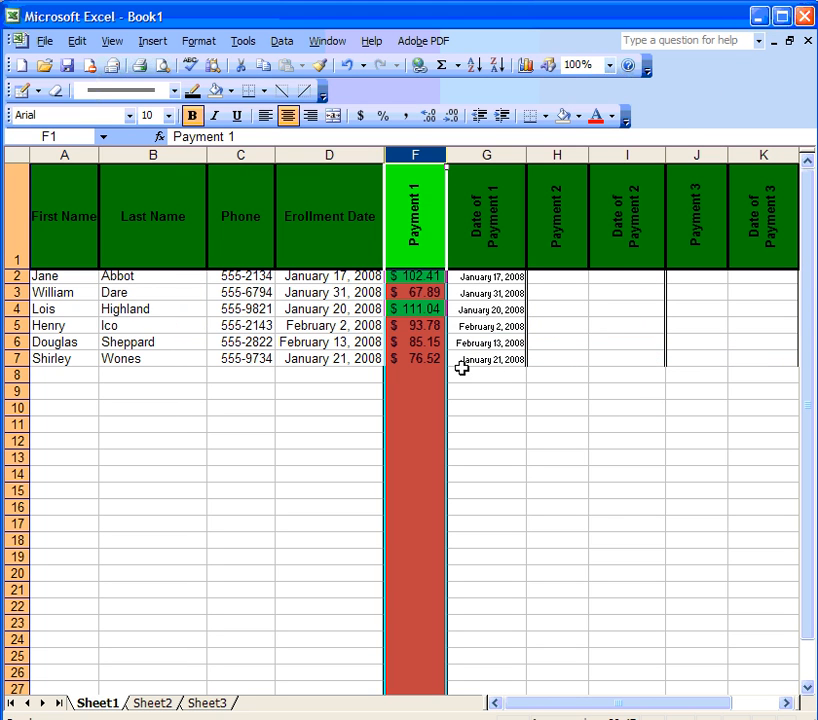
# Step: Select the Payment 1 header cell and move the Borders toolbar within reach
pyautogui.click(372, 295)
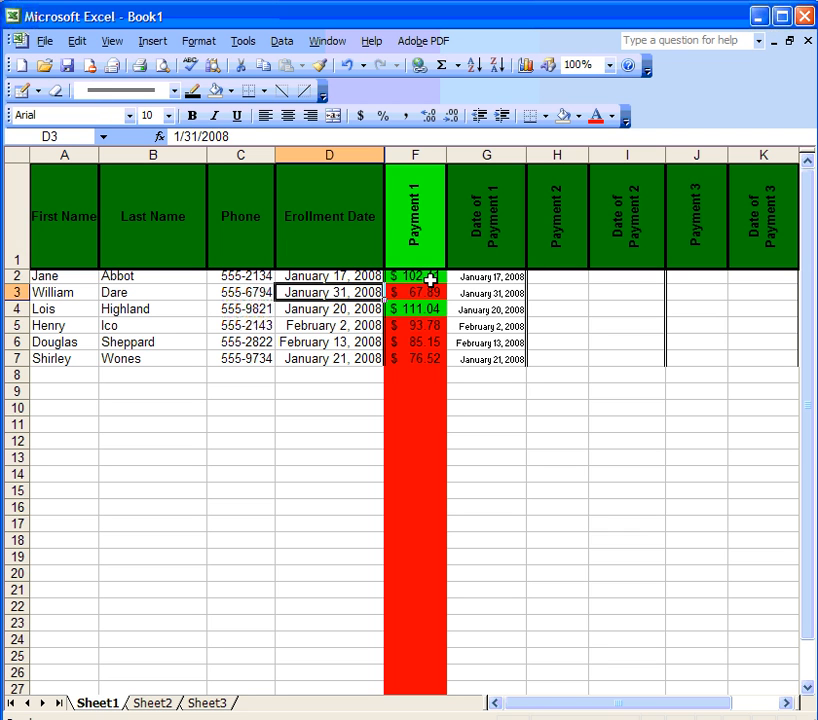
pyautogui.click(405, 232)
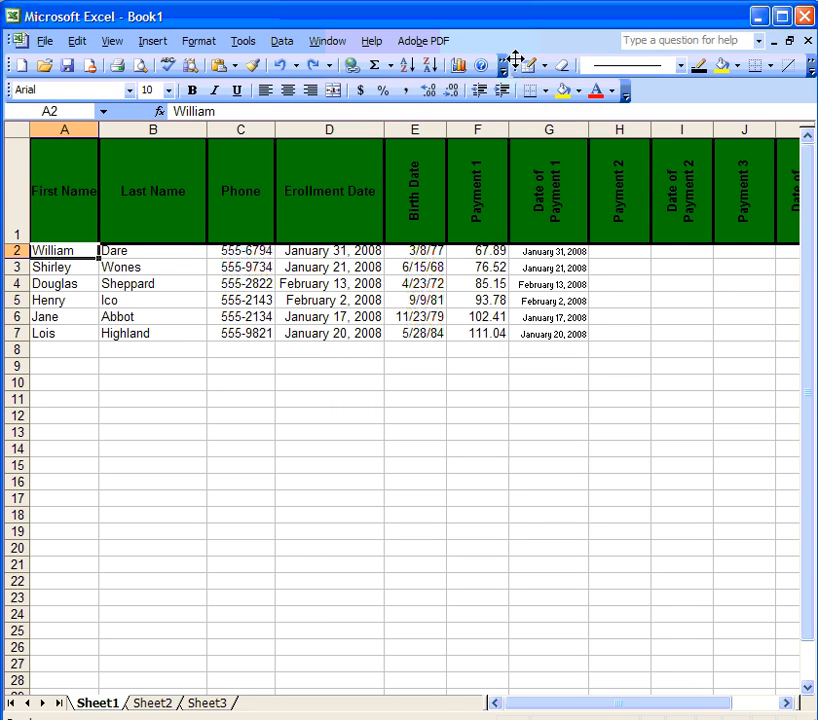
pyautogui.moveTo(517, 64)
pyautogui.mouseDown()
pyautogui.moveTo(511, 91)
pyautogui.moveTo(5, 78)
pyautogui.mouseUp()
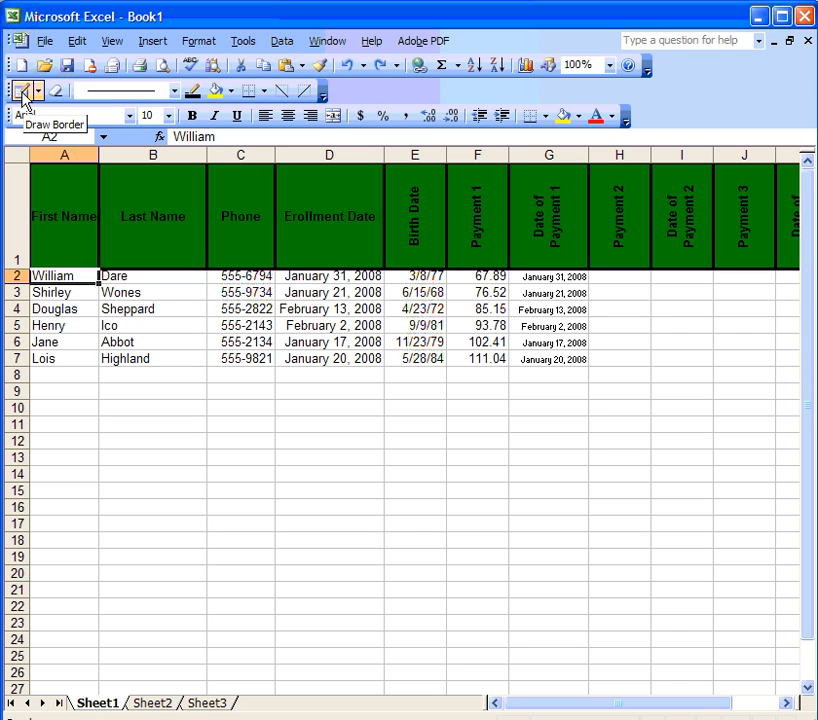
# Step: Draw double-line vertical borders at columns C, E, F, G and I/J in rows 2–7
pyautogui.click(21, 91)
pyautogui.click(173, 90)
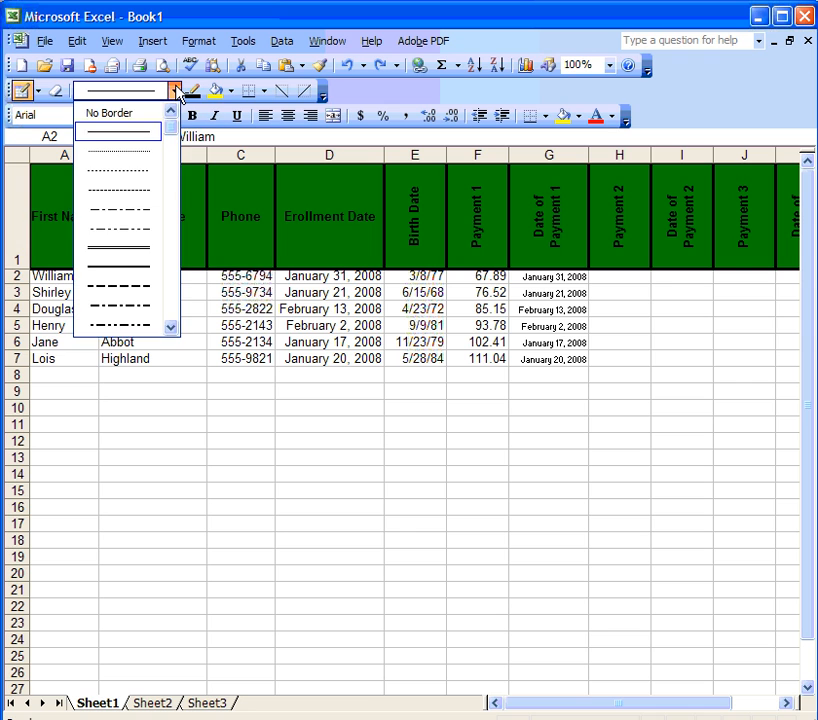
pyautogui.click(119, 247)
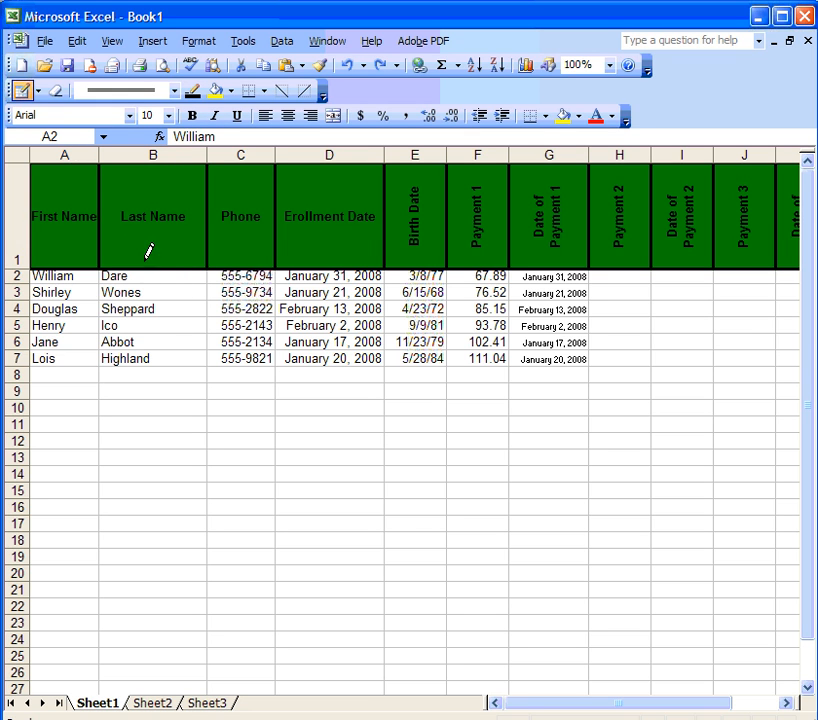
pyautogui.moveTo(209, 273); pyautogui.dragTo(209, 352)
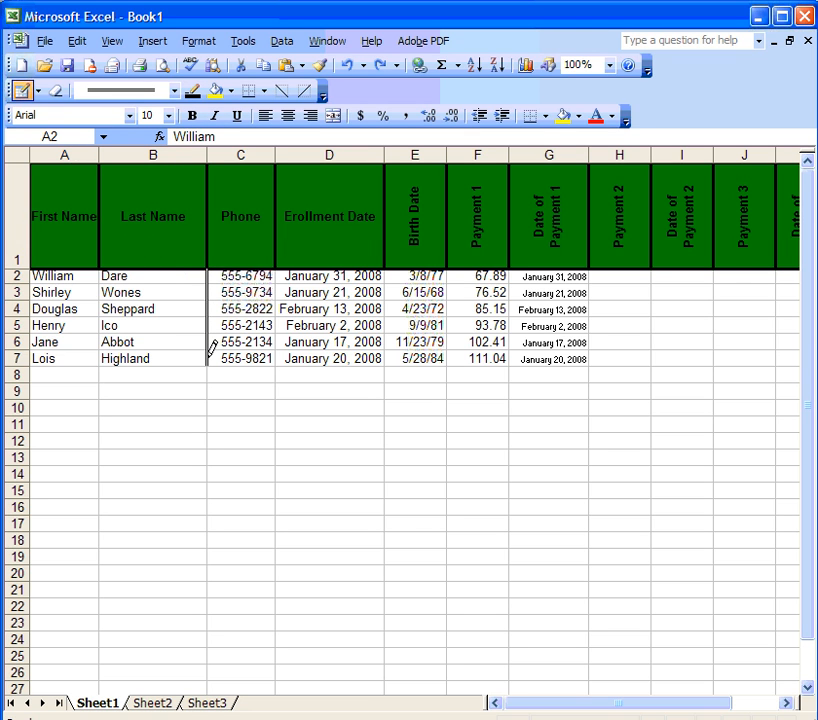
pyautogui.moveTo(386, 266); pyautogui.dragTo(385, 355)
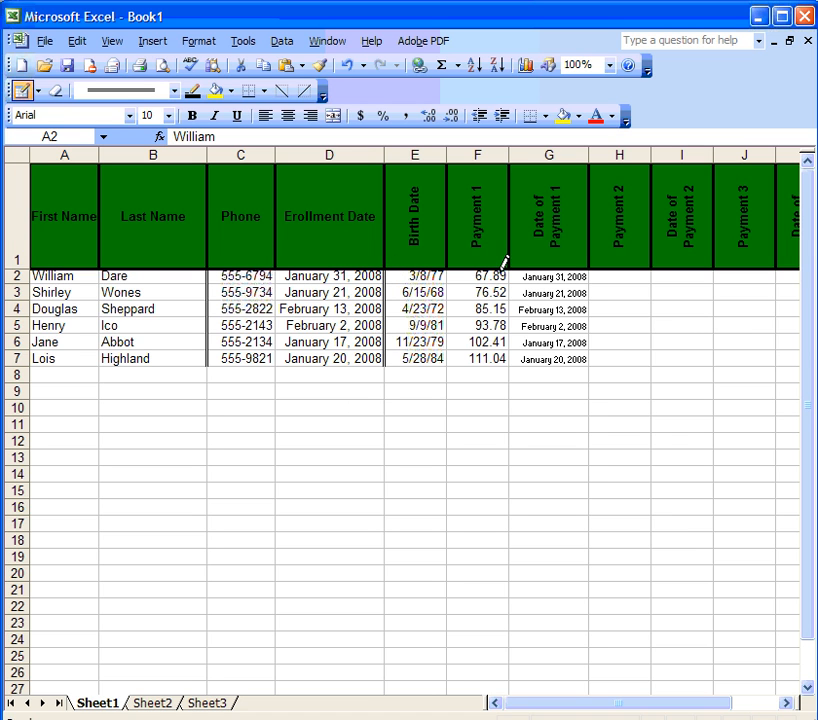
pyautogui.moveTo(450, 268); pyautogui.dragTo(447, 364)
pyautogui.moveTo(594, 266); pyautogui.dragTo(587, 360)
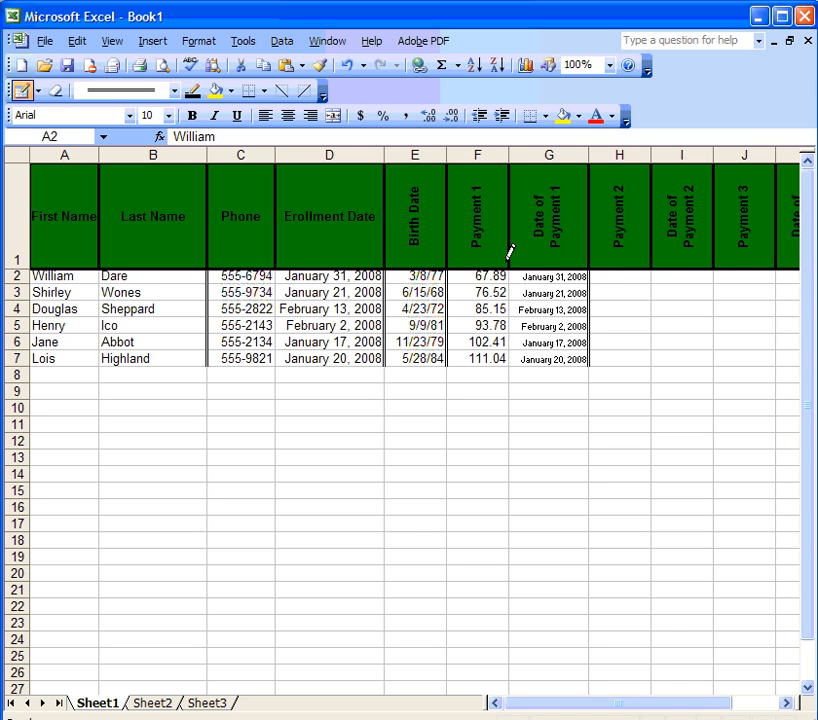
pyautogui.moveTo(716, 266); pyautogui.dragTo(713, 364)
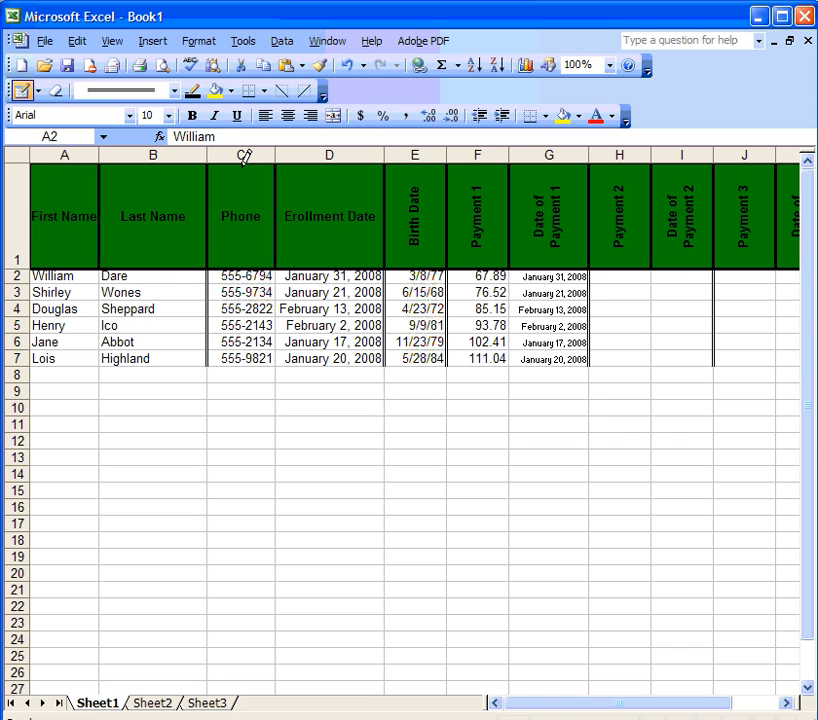
pyautogui.press('Escape')
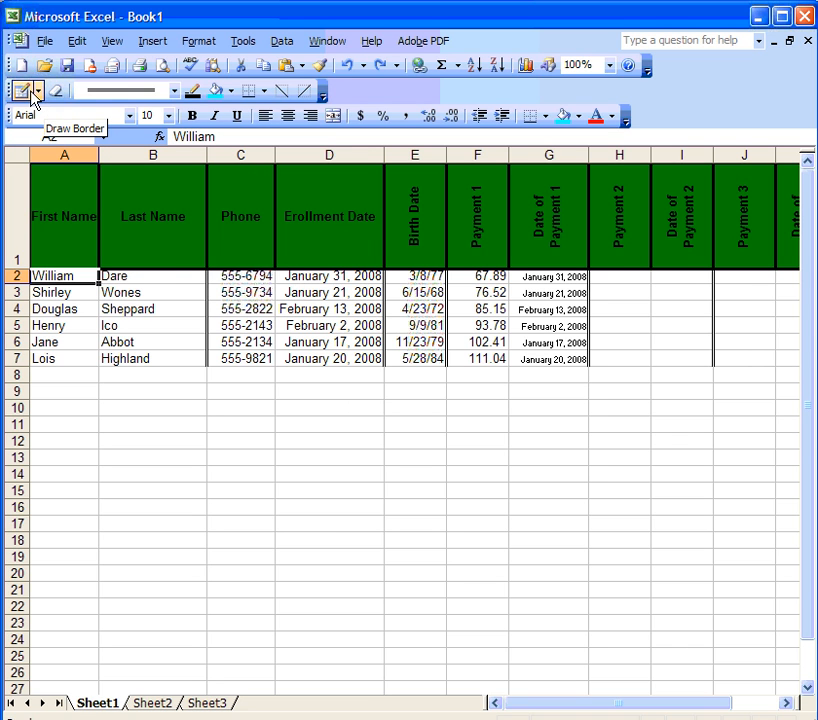
# Step: Erase the border left of column C in rows 2–7
pyautogui.click(56, 92)
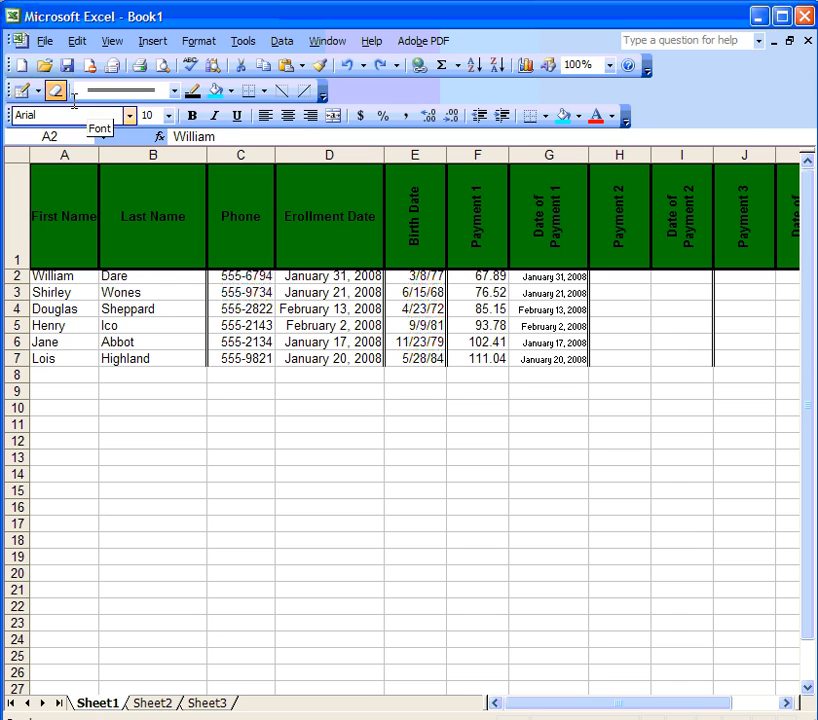
pyautogui.moveTo(210, 271); pyautogui.dragTo(211, 345)
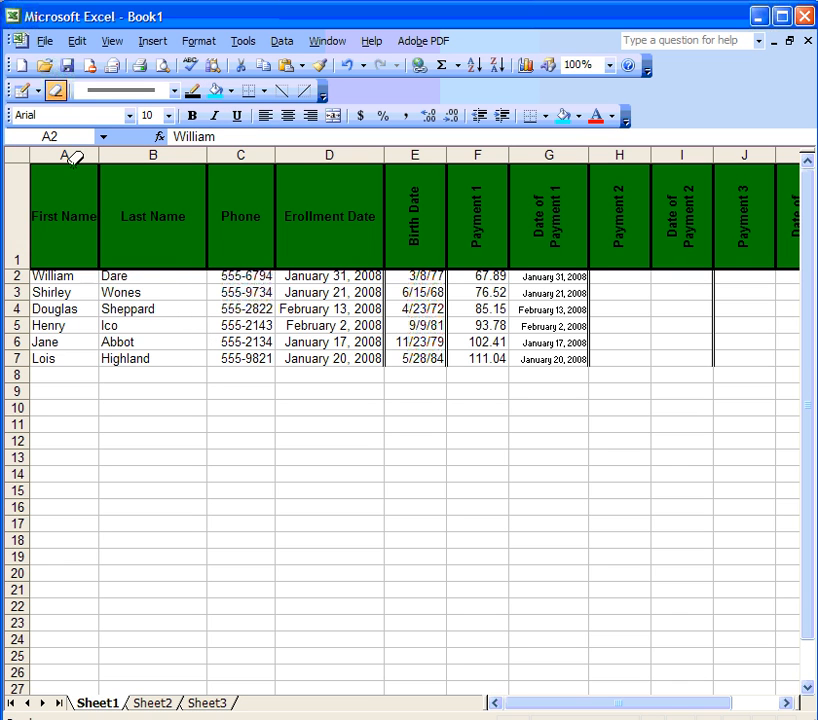
pyautogui.click(48, 97)
pyautogui.moveTo(60, 276)
pyautogui.mouseDown()
pyautogui.moveTo(73, 364)
pyautogui.moveTo(153, 360)
pyautogui.mouseUp()
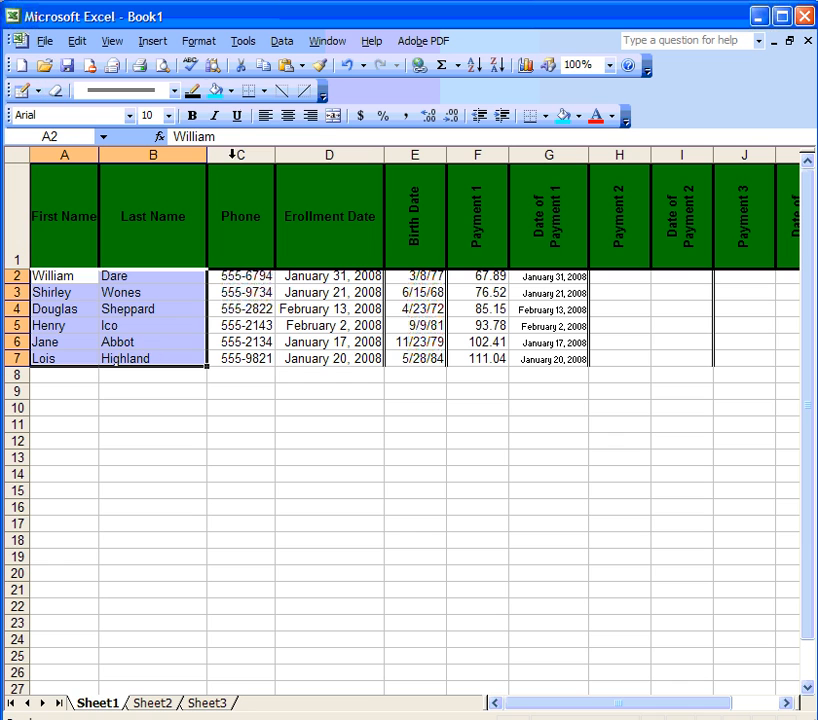
# Step: Fill the name cells A2:B7 with yellow
pyautogui.click(231, 91)
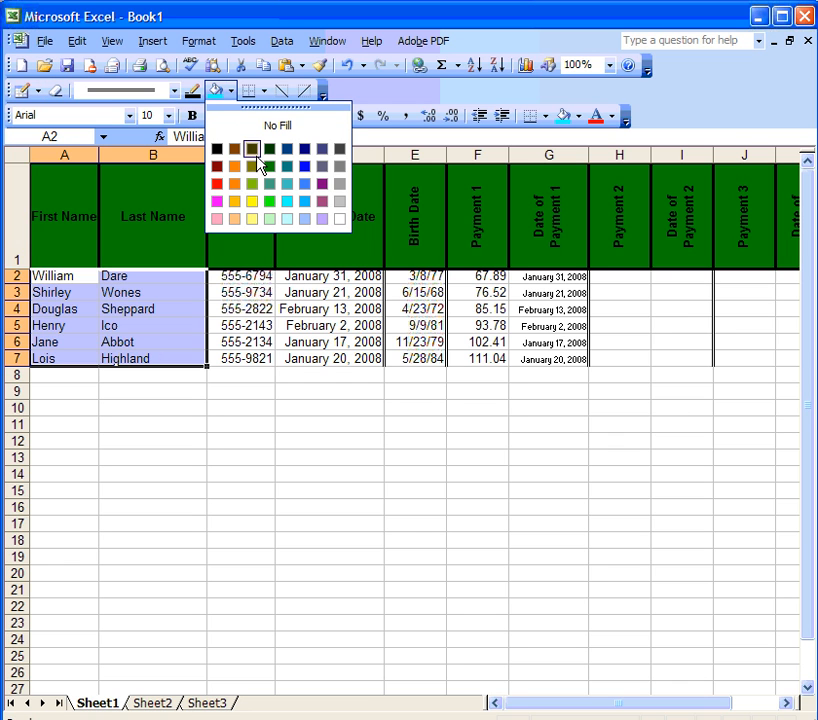
pyautogui.click(251, 205)
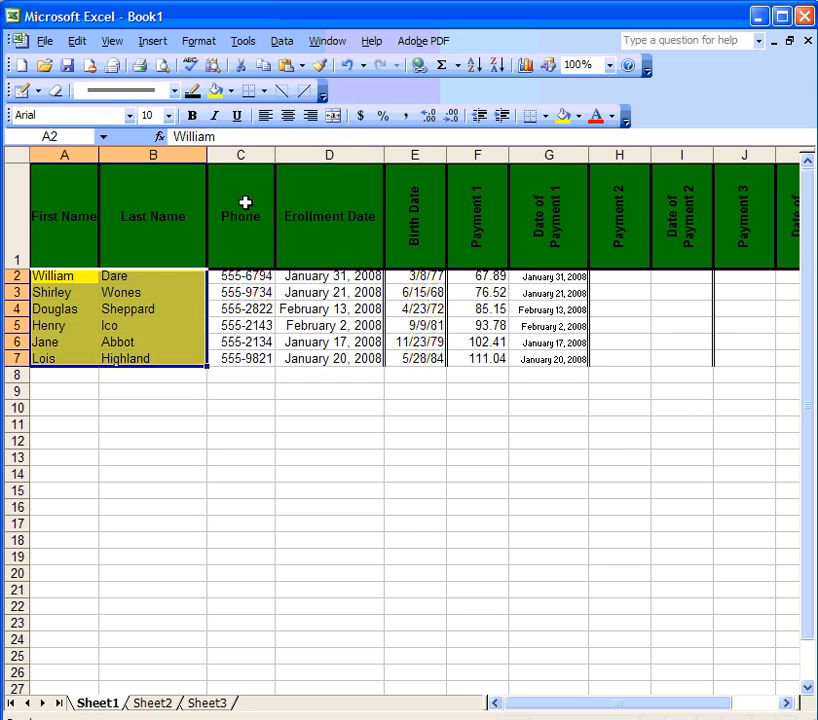
pyautogui.click(75, 296)
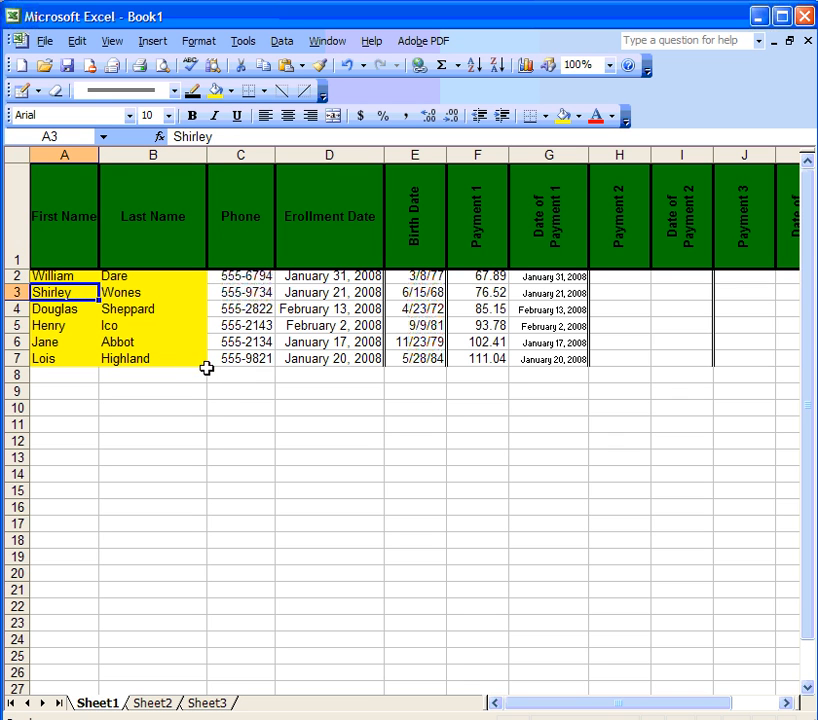
pyautogui.click(266, 311)
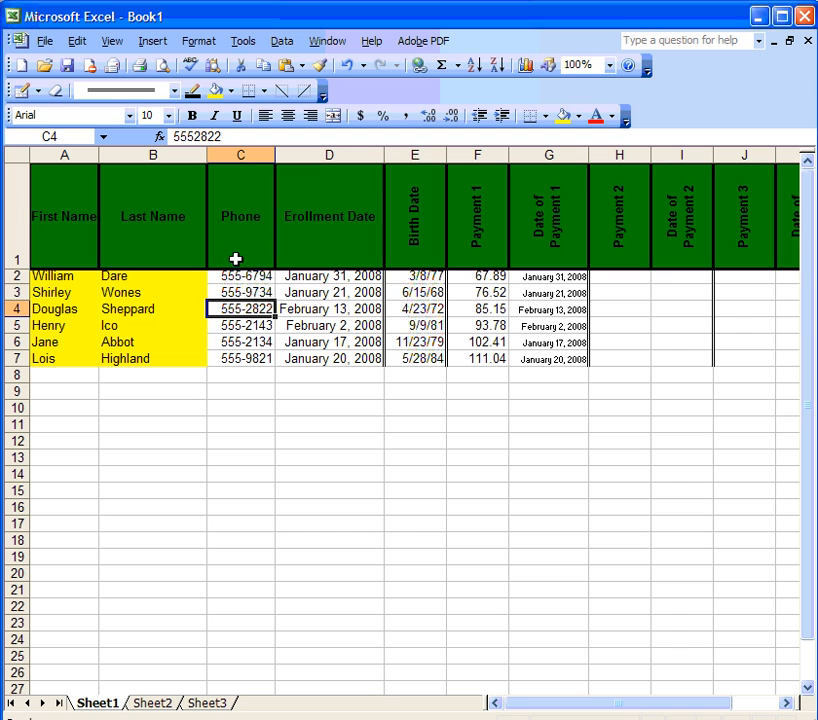
pyautogui.hotkey('ctrl', 'Home')
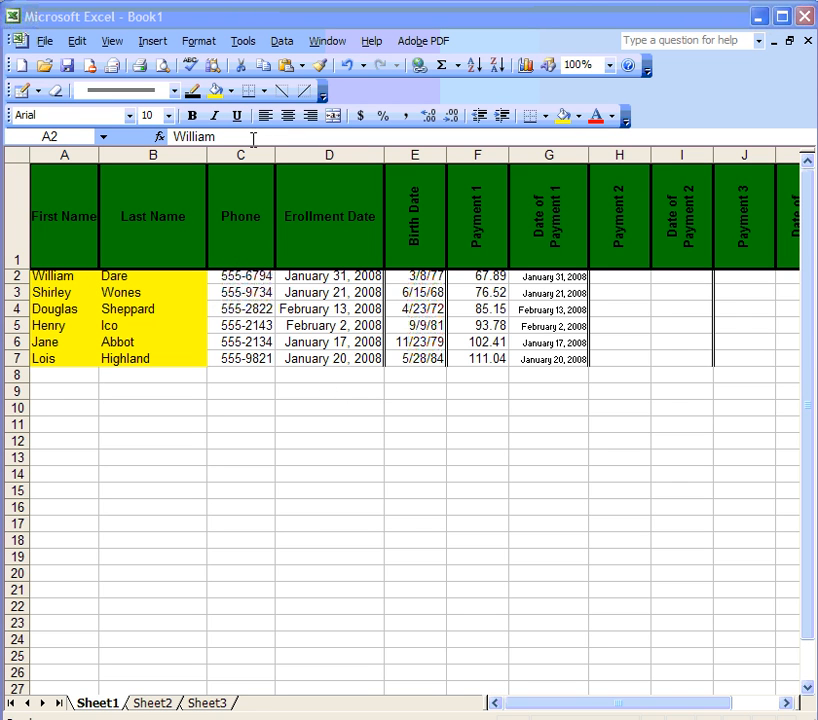
# Step: Sort the rows by Last Name ascending, then First Name ascending
pyautogui.click(281, 44)
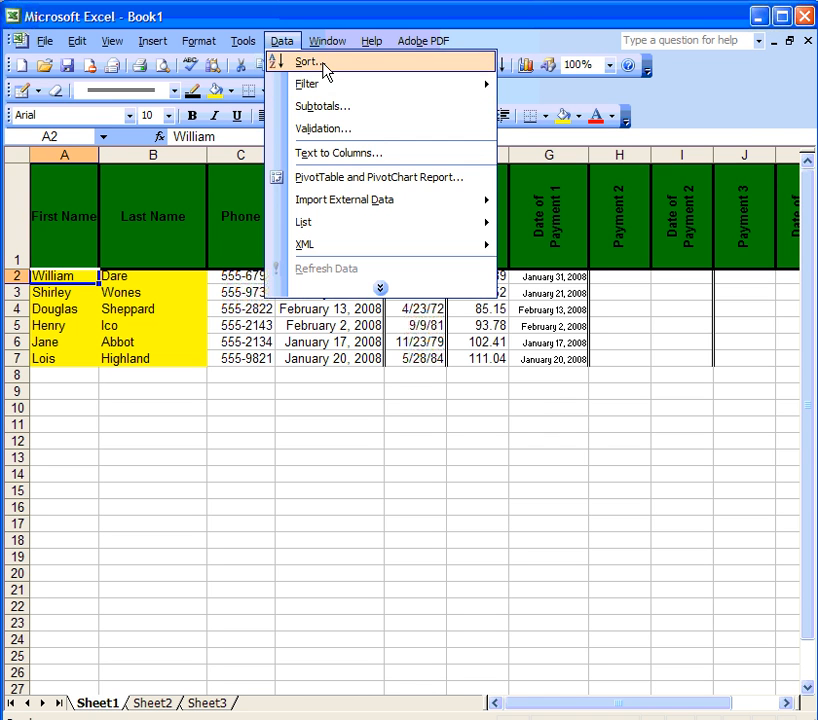
pyautogui.click(323, 65)
pyautogui.moveTo(463, 241); pyautogui.dragTo(272, 105)
pyautogui.click(303, 156)
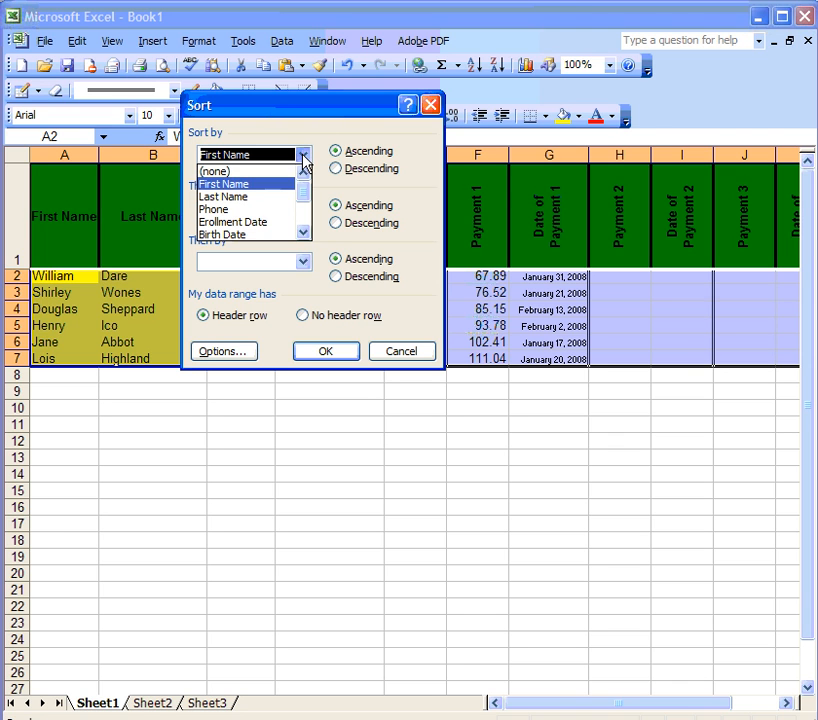
pyautogui.click(284, 205)
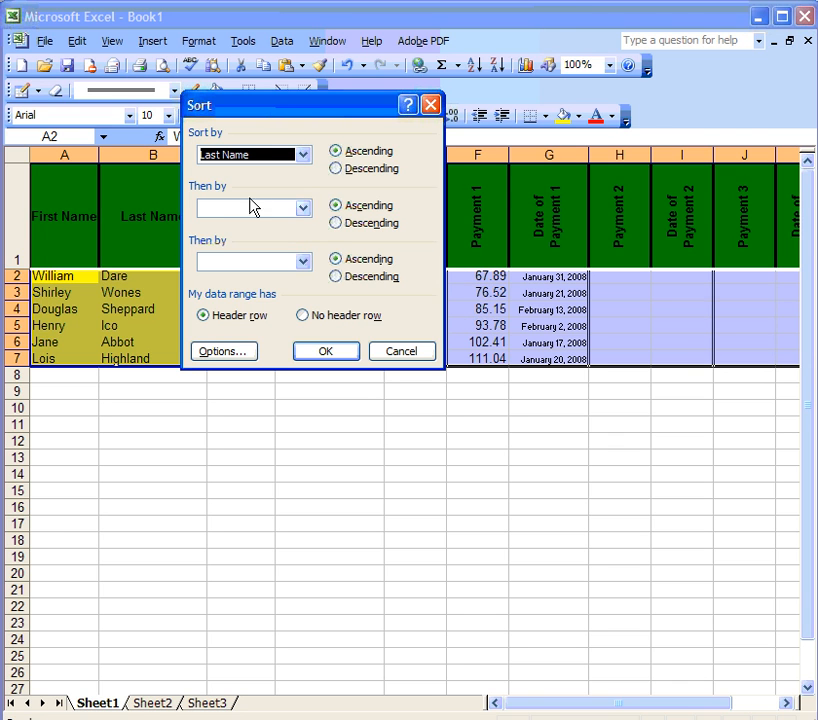
pyautogui.click(303, 209)
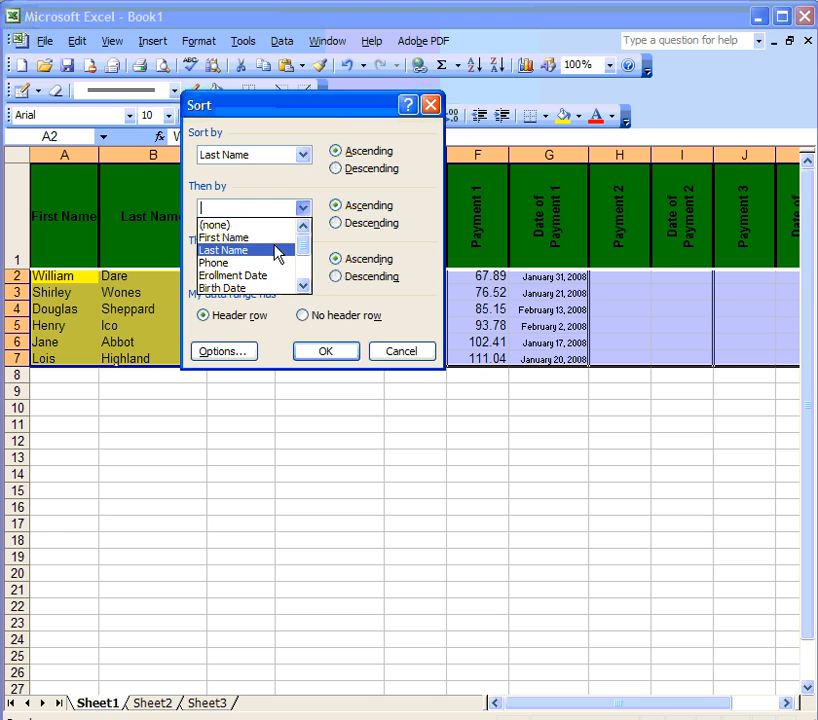
pyautogui.click(277, 239)
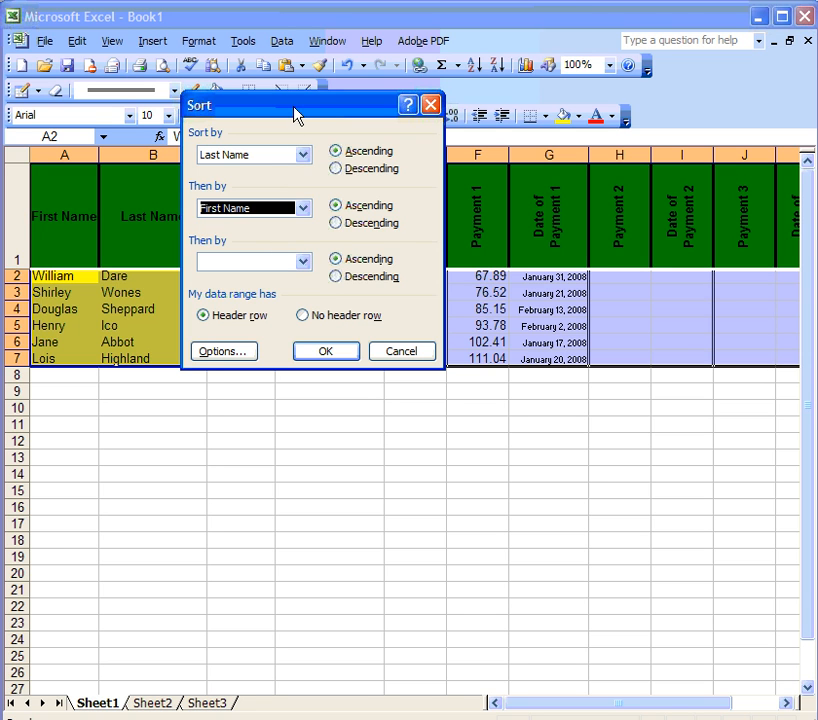
pyautogui.moveTo(292, 113); pyautogui.dragTo(415, 98)
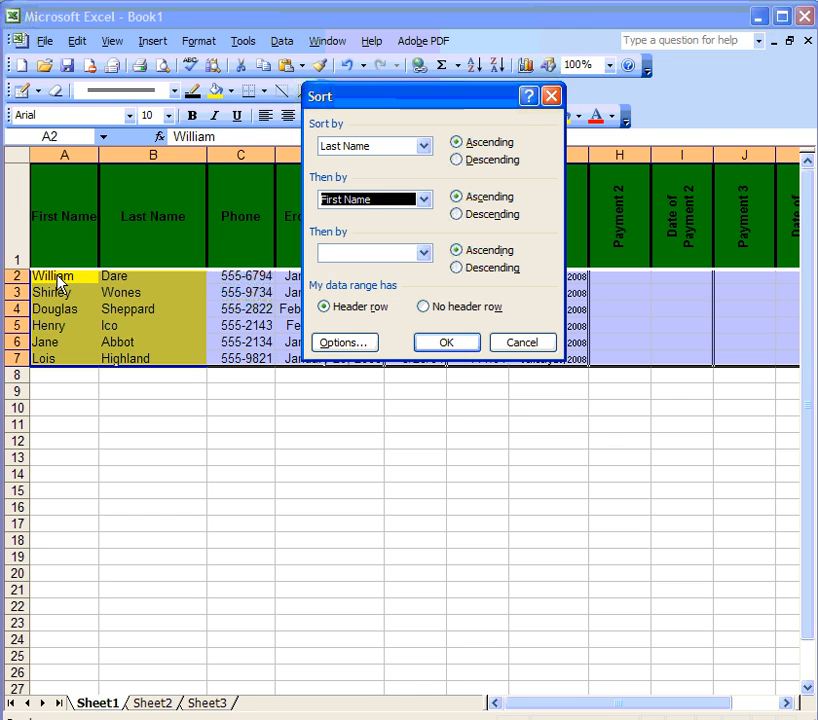
pyautogui.click(439, 347)
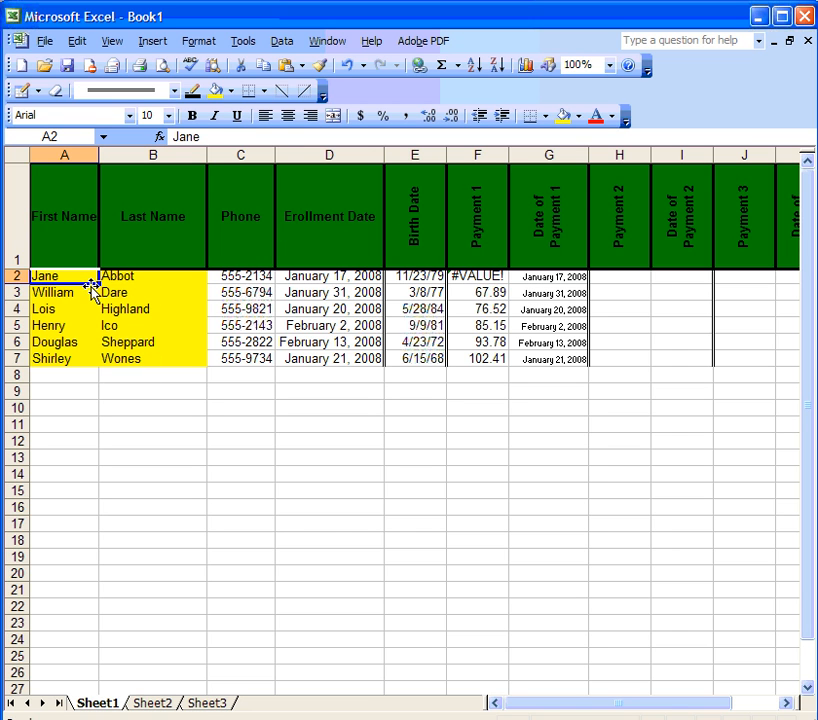
# Step: Turn on AutoFilter for the student list's column headers
pyautogui.click(162, 275)
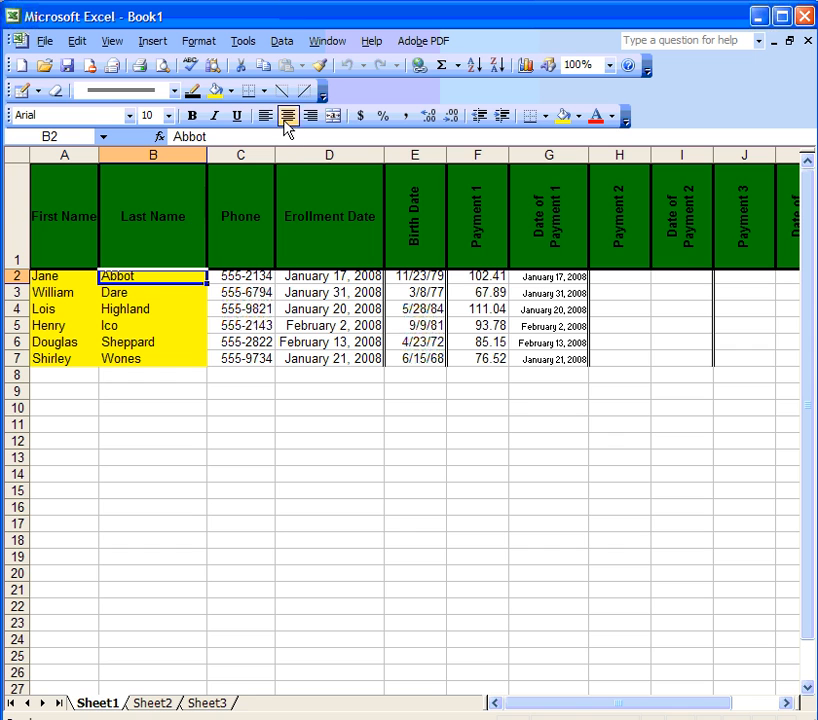
pyautogui.click(284, 42)
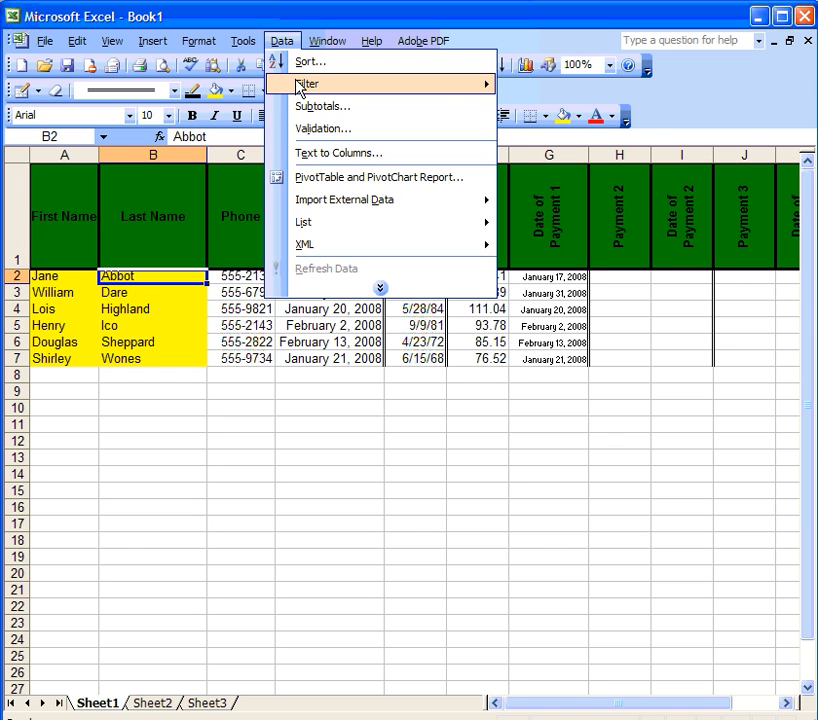
pyautogui.moveTo(490, 88)
pyautogui.click(531, 86)
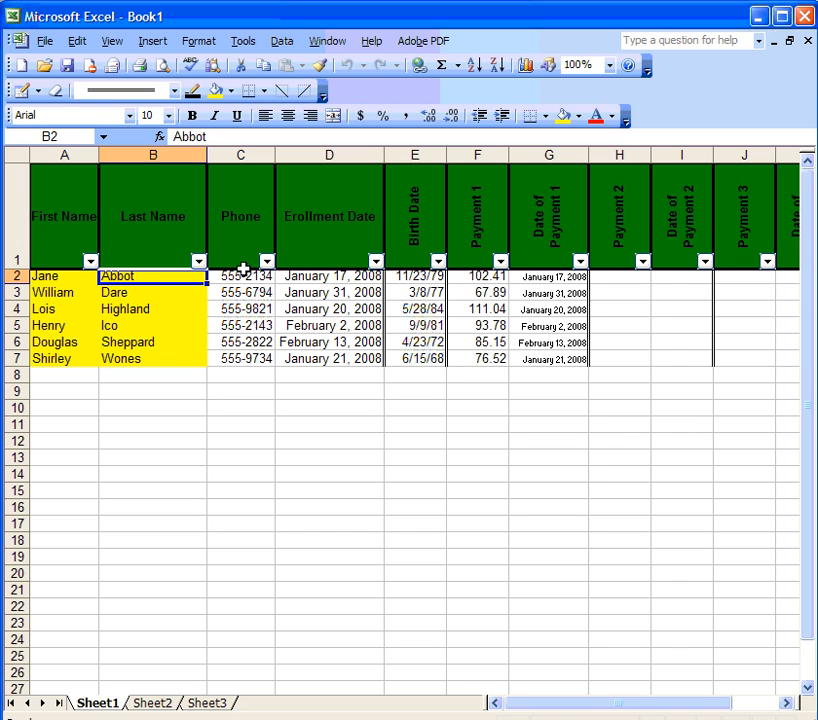
# Step: Custom-filter Enrollment Date to 'is less than' February 2, 2008
pyautogui.click(375, 261)
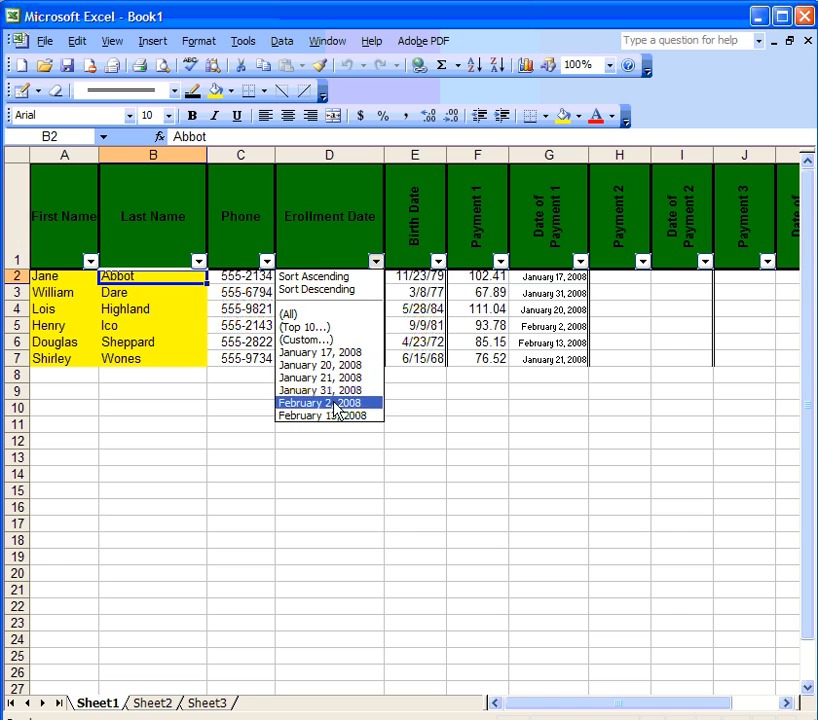
pyautogui.click(326, 346)
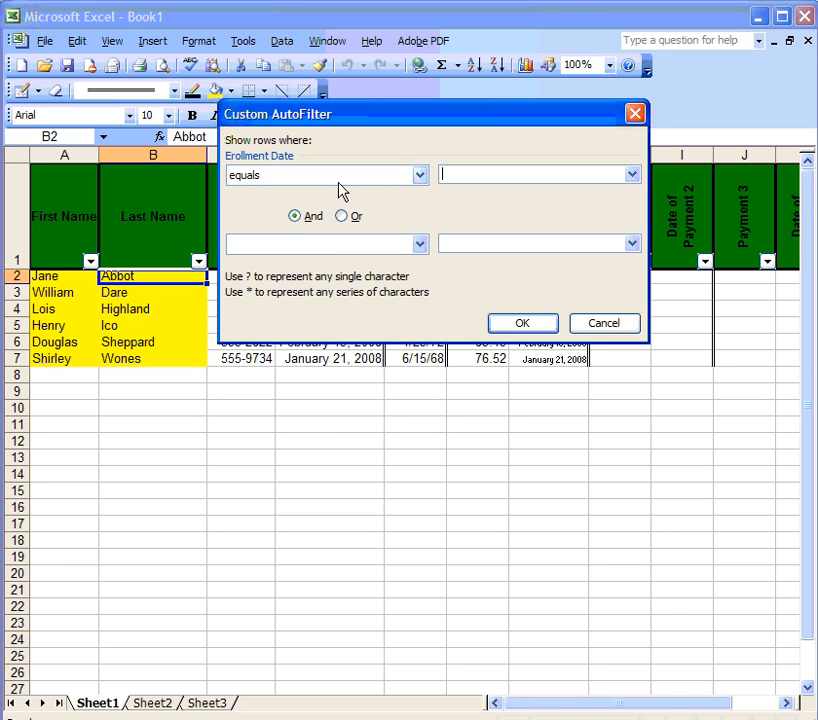
pyautogui.click(419, 176)
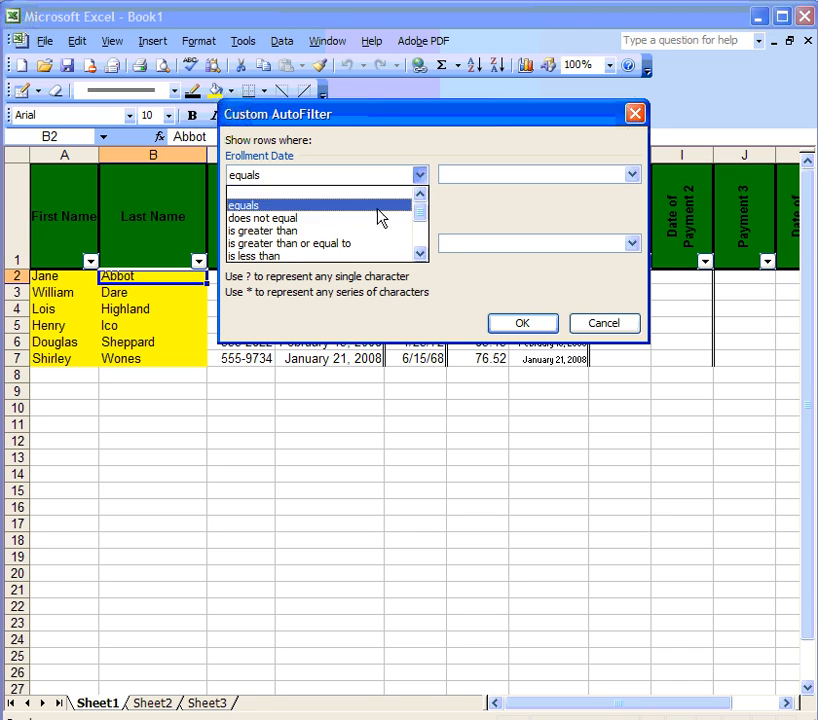
pyautogui.click(363, 256)
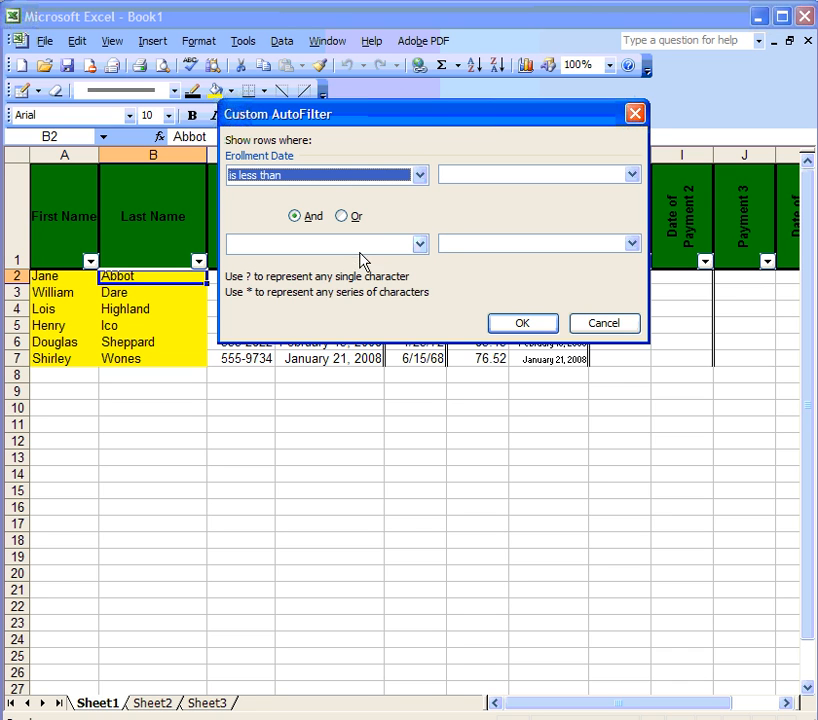
pyautogui.click(632, 174)
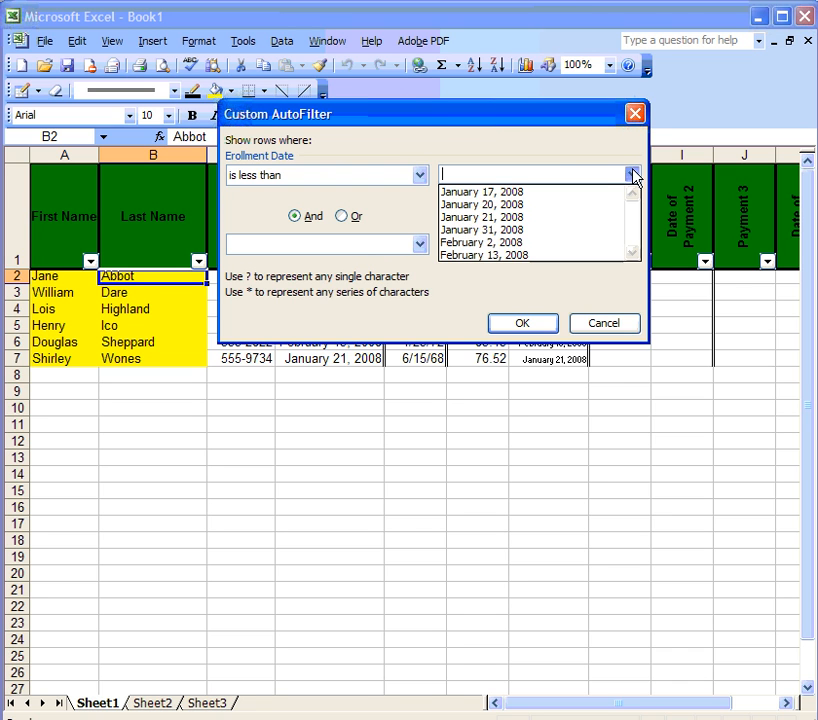
pyautogui.click(525, 245)
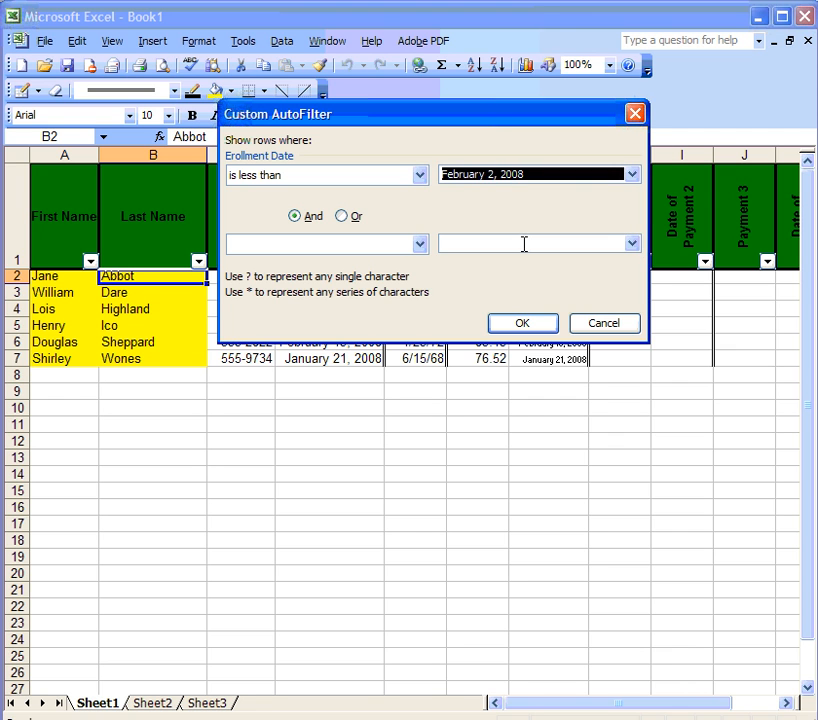
pyautogui.click(524, 326)
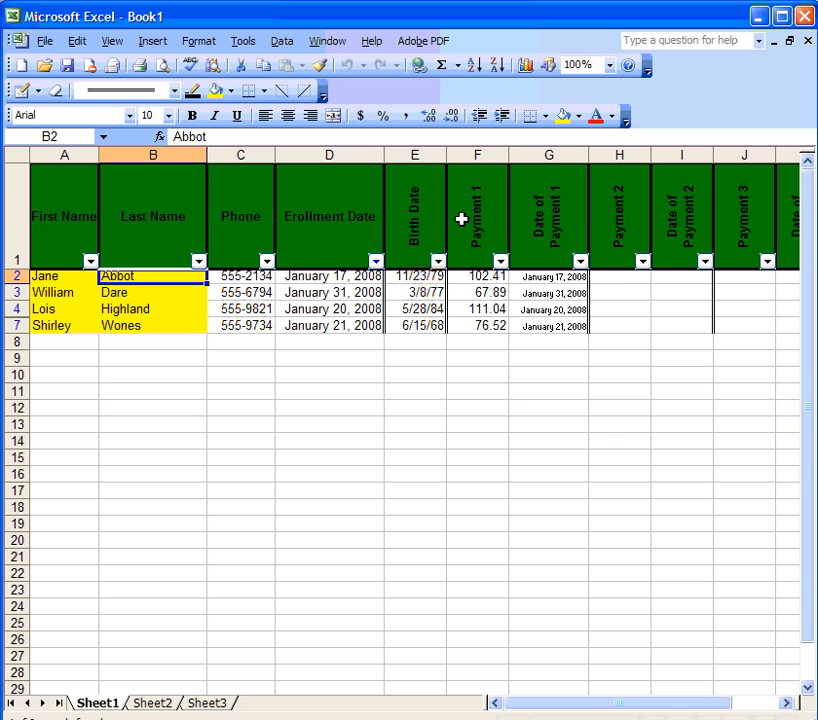
# Step: Custom-filter Payment 1 to 'is greater than' 76.52
pyautogui.click(499, 262)
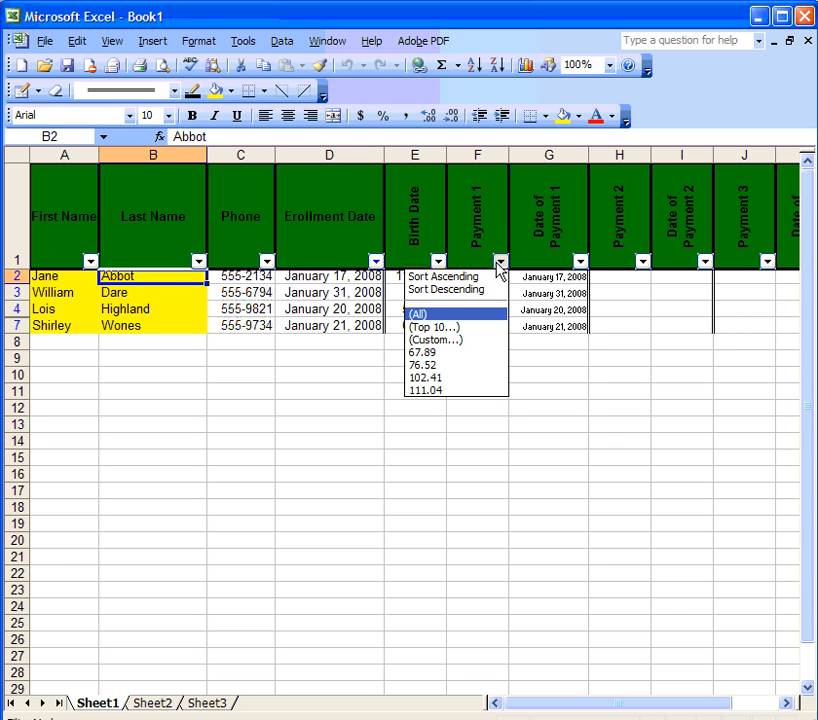
pyautogui.click(468, 340)
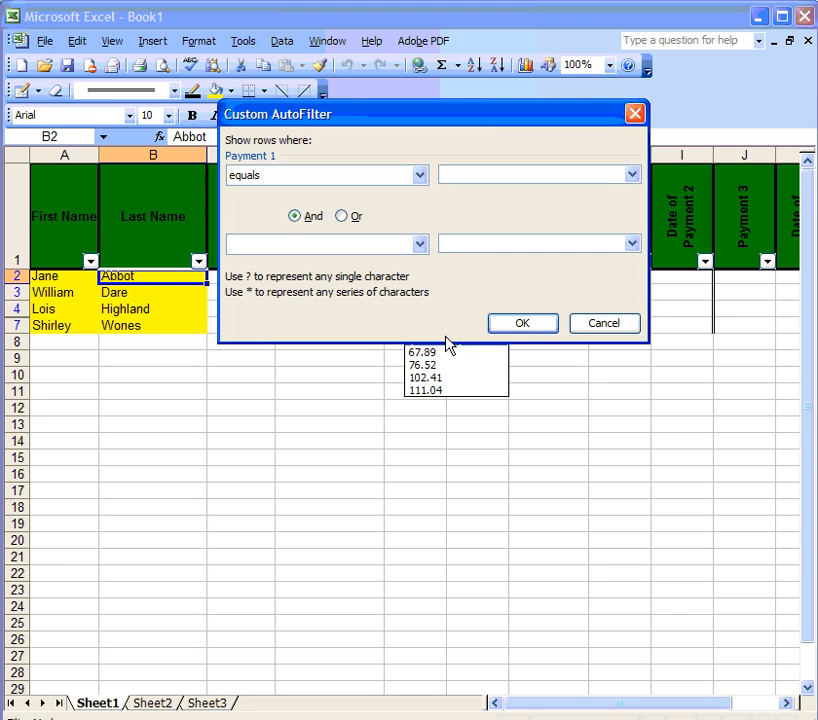
pyautogui.click(420, 177)
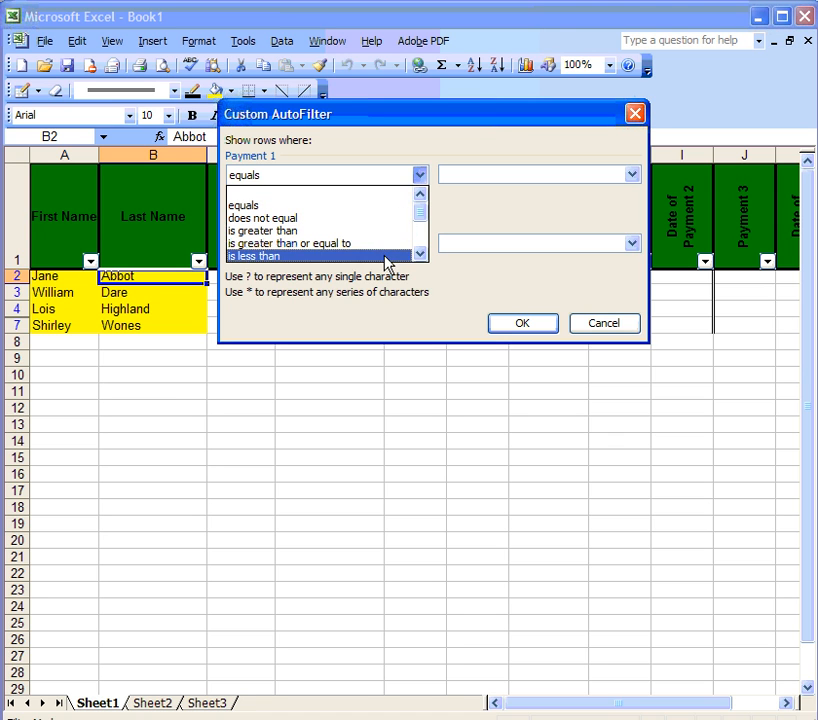
pyautogui.click(383, 231)
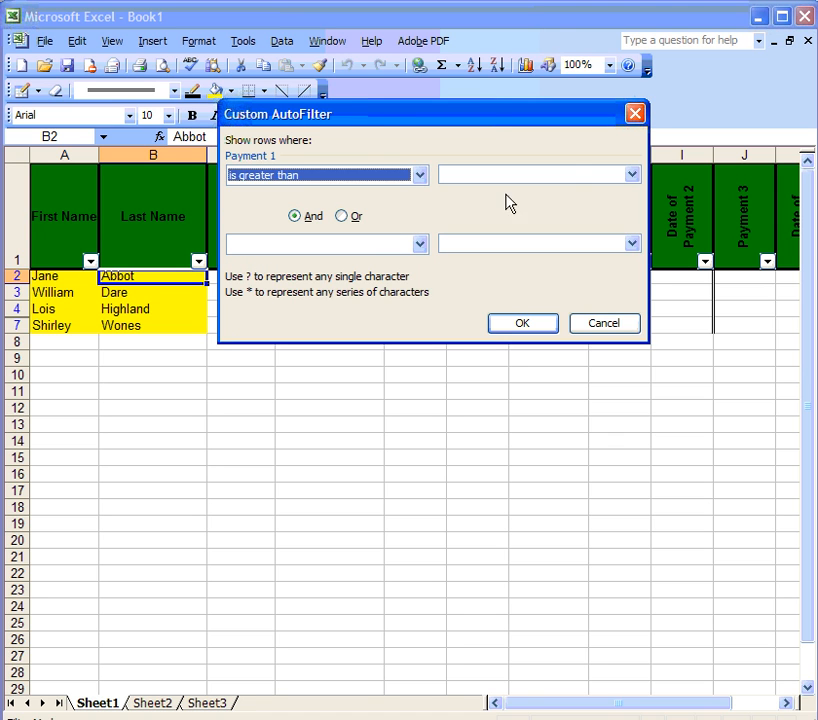
pyautogui.click(632, 176)
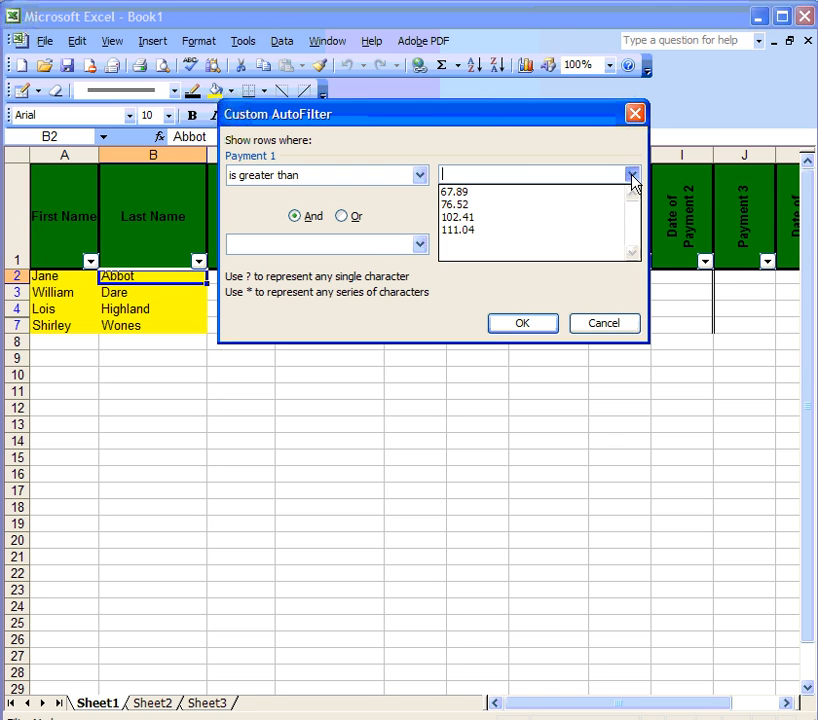
pyautogui.click(578, 206)
pyautogui.click(520, 326)
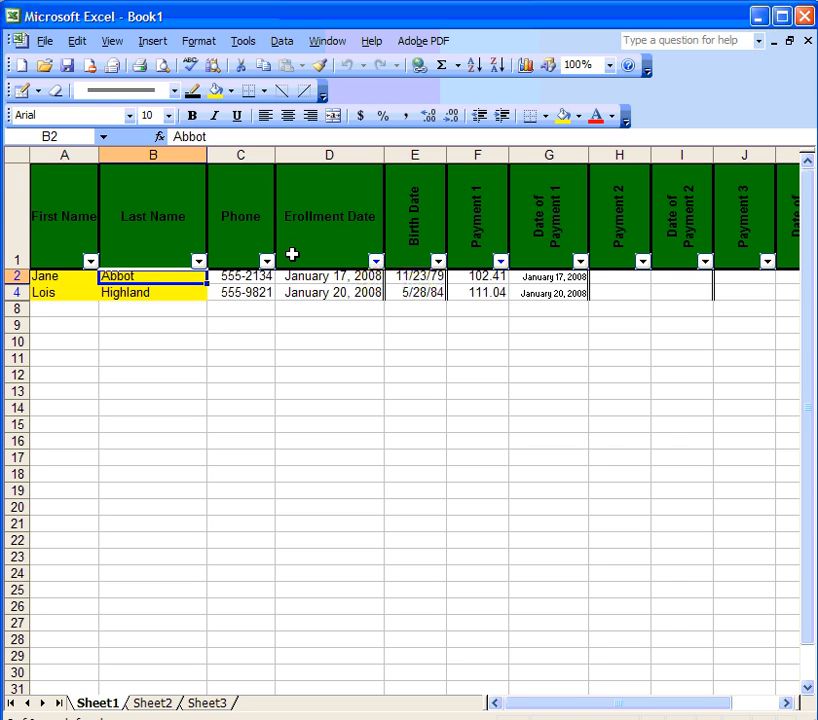
# Step: Reset the Enrollment Date and Payment 1 filters to (All) so all six students show
pyautogui.click(376, 263)
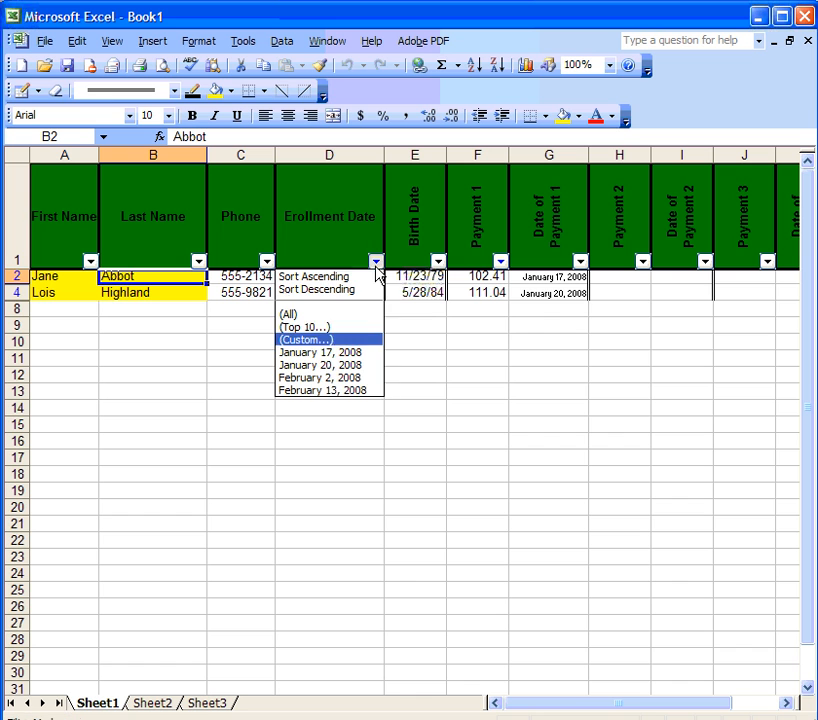
pyautogui.click(340, 315)
pyautogui.click(500, 261)
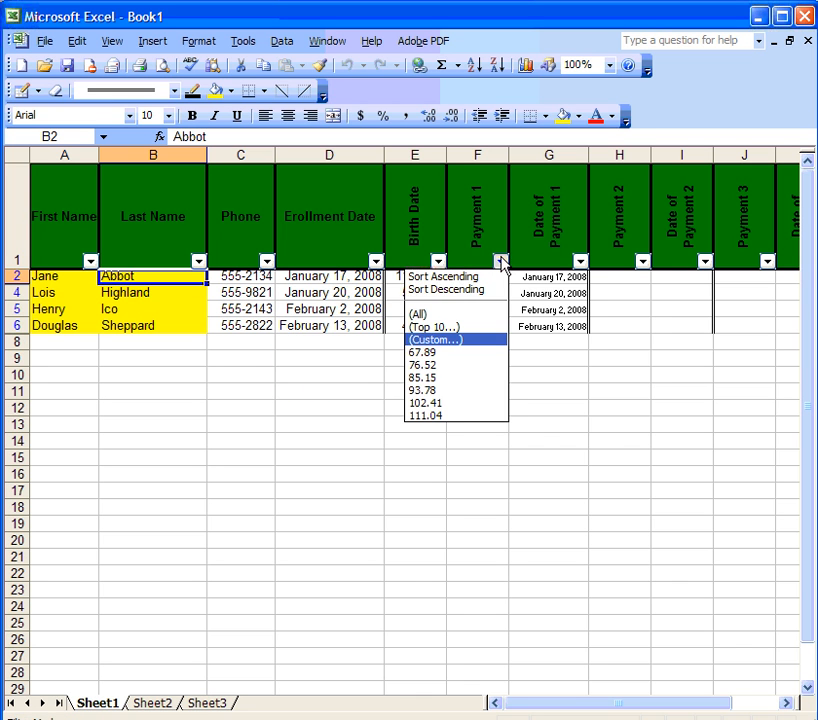
pyautogui.click(455, 314)
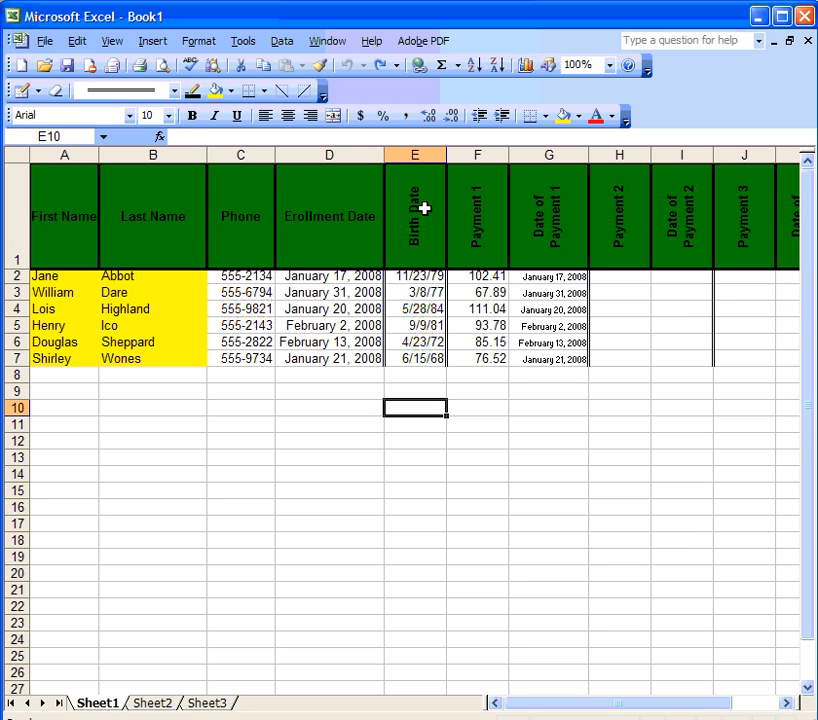
# Step: Hide the Birth Date column E
pyautogui.click(415, 153)
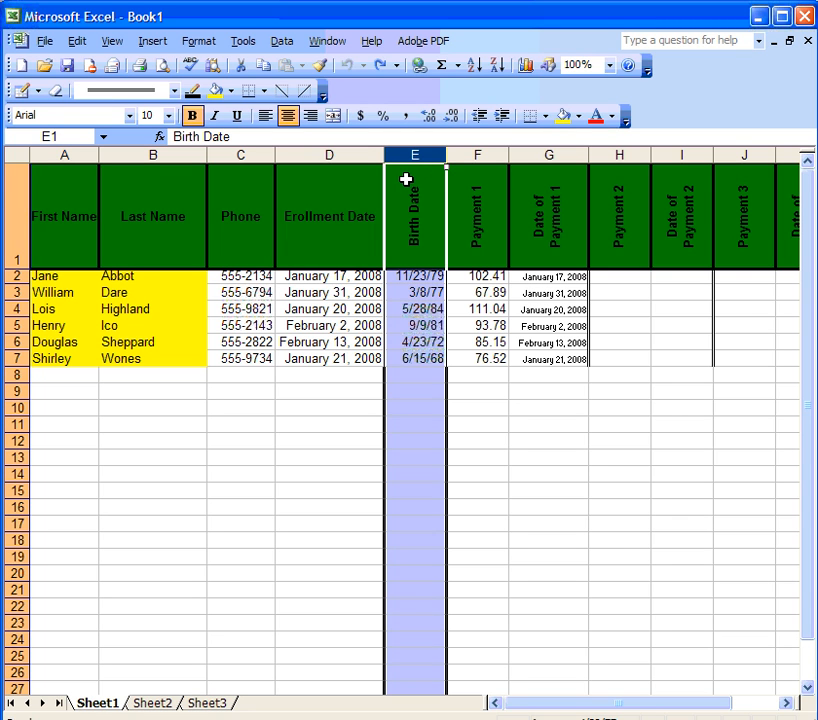
pyautogui.rightClick(407, 183)
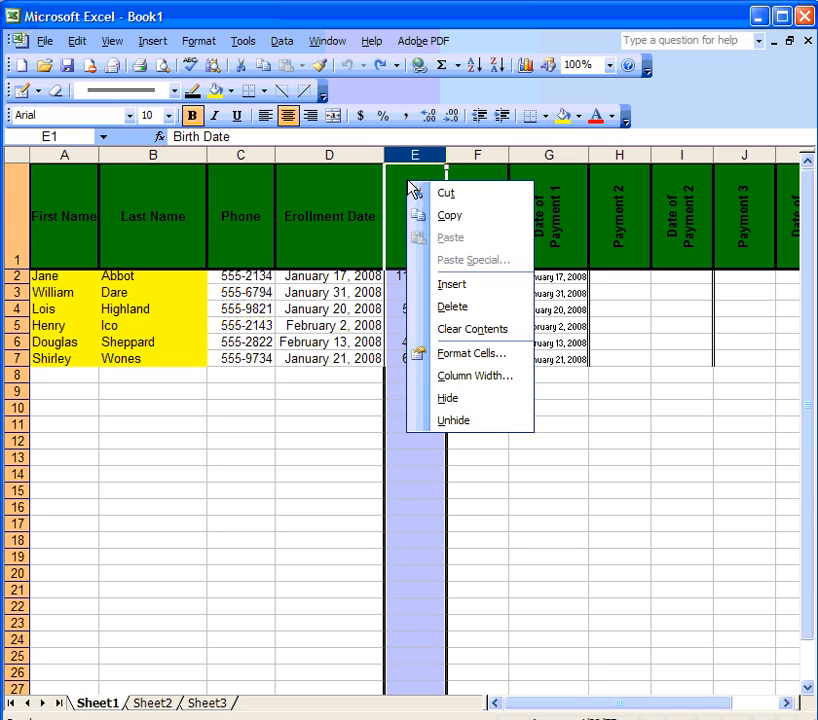
pyautogui.click(474, 398)
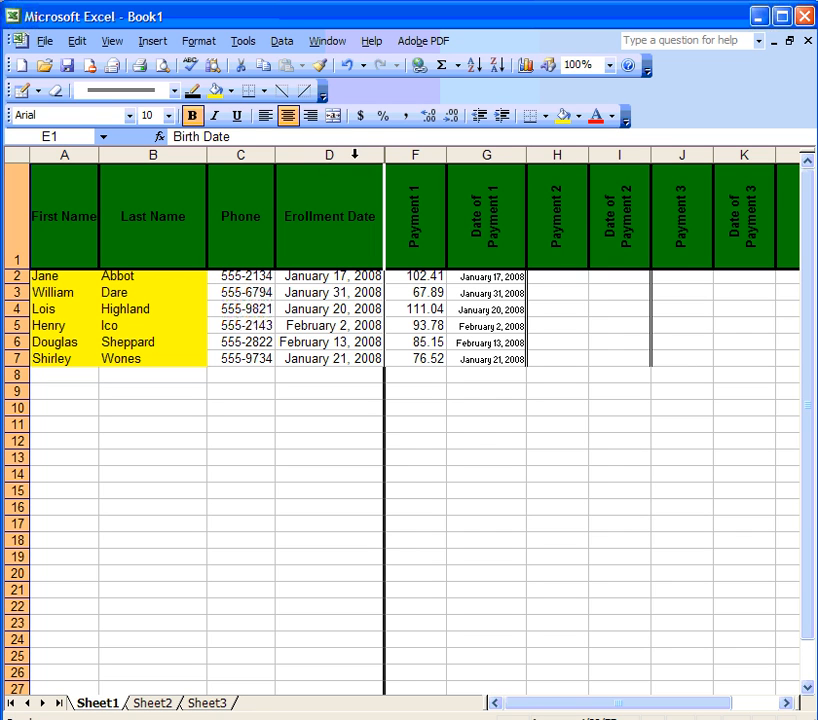
# Step: Unhide the Birth Date column by selecting columns D through F
pyautogui.click(354, 154)
pyautogui.moveTo(360, 154); pyautogui.dragTo(412, 153)
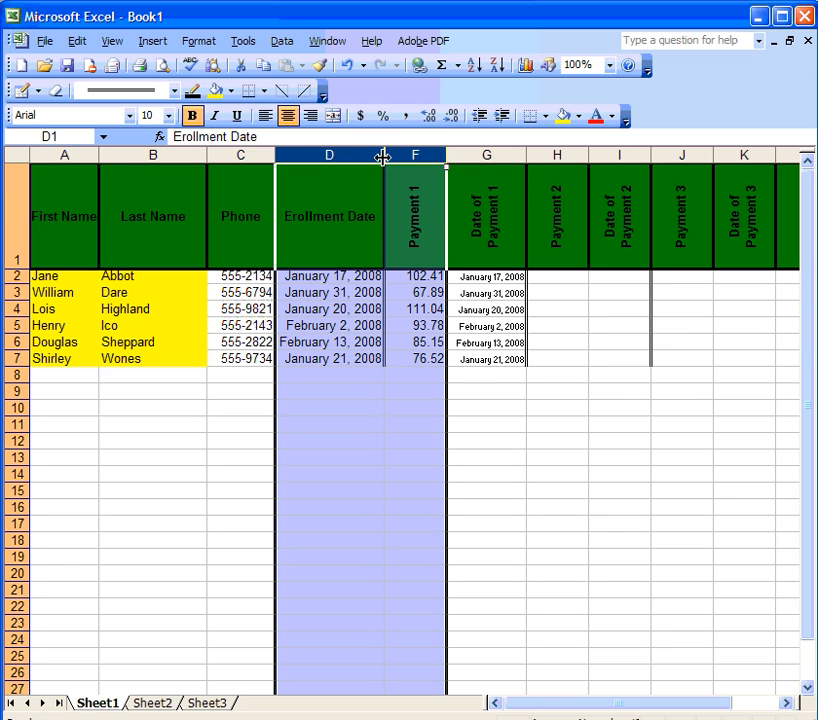
pyautogui.rightClick(383, 157)
pyautogui.click(429, 400)
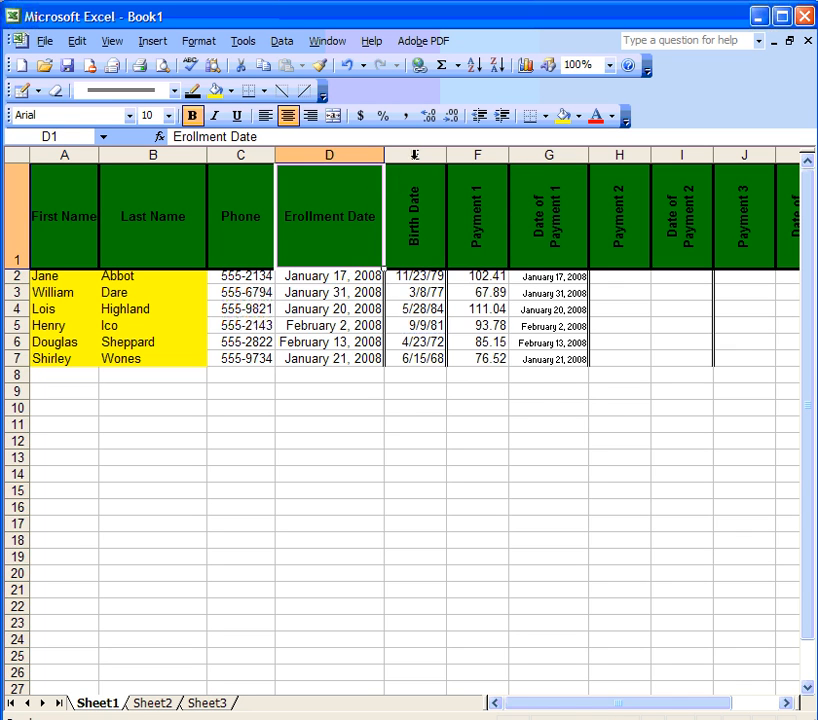
# Step: Hide column E again so Enrollment Date sits beside Payment 1
pyautogui.rightClick(415, 155)
pyautogui.click(474, 382)
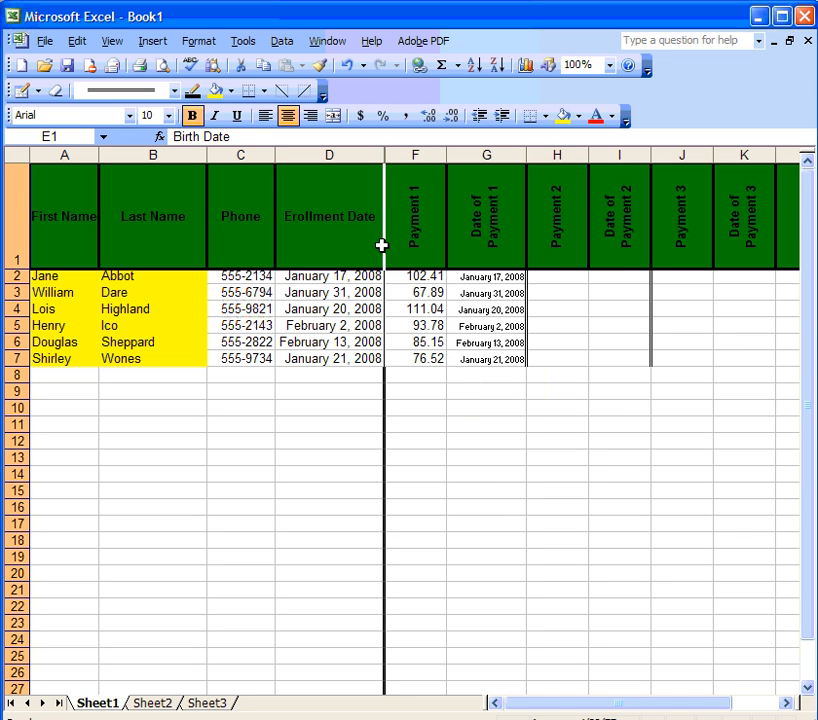
pyautogui.click(347, 226)
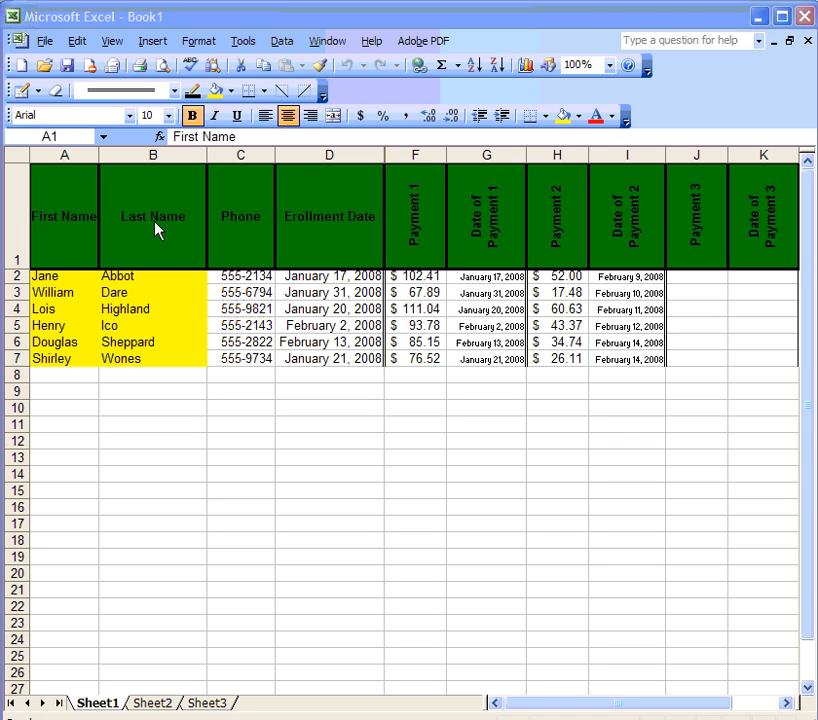
pyautogui.click(225, 275)
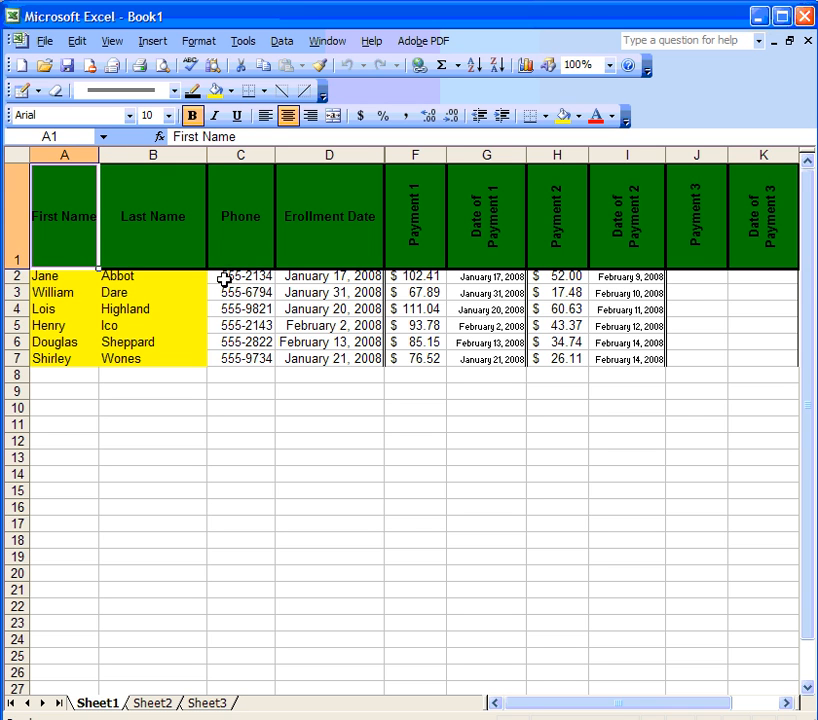
pyautogui.click(225, 277)
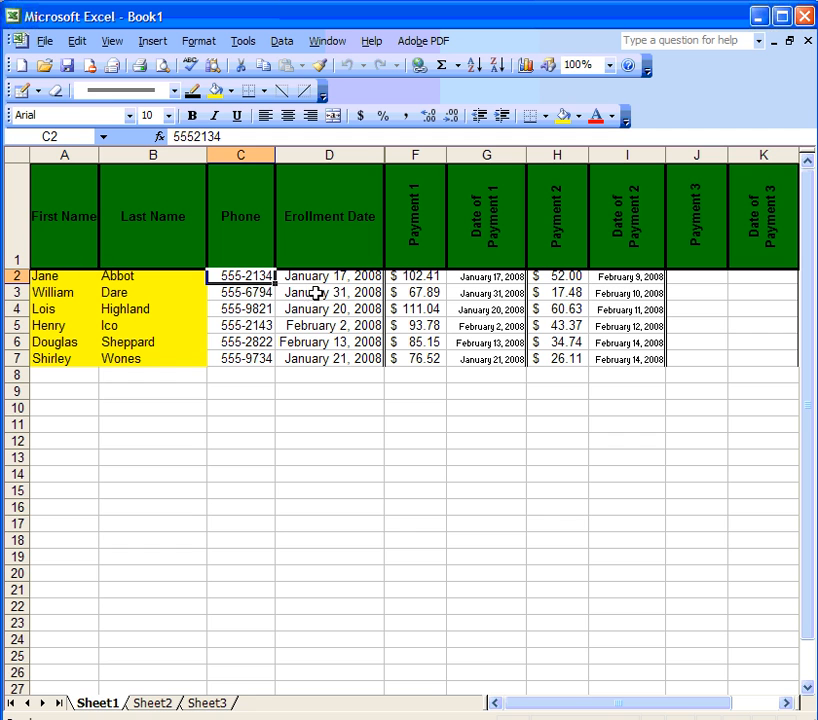
pyautogui.click(322, 43)
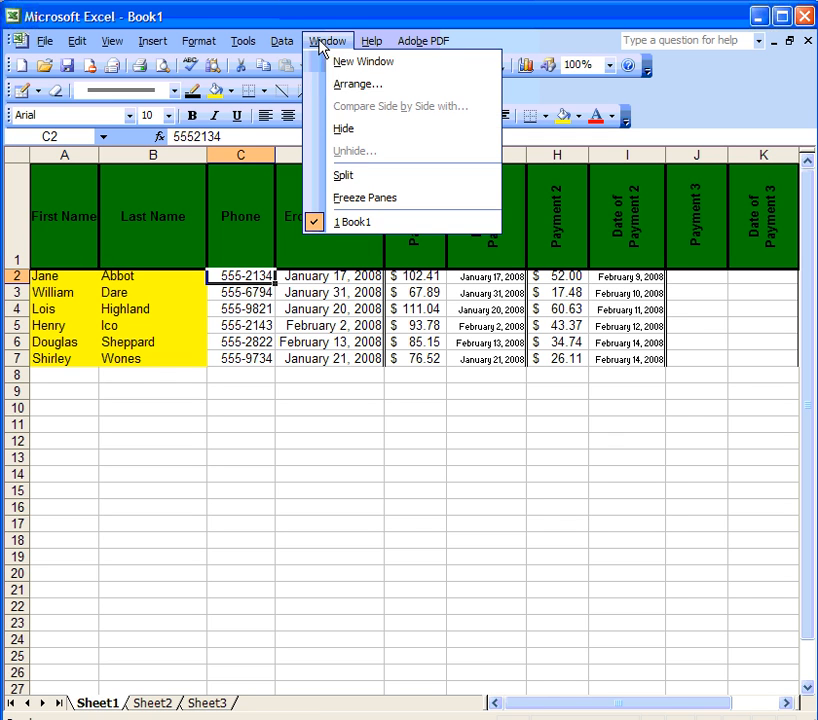
pyautogui.click(378, 176)
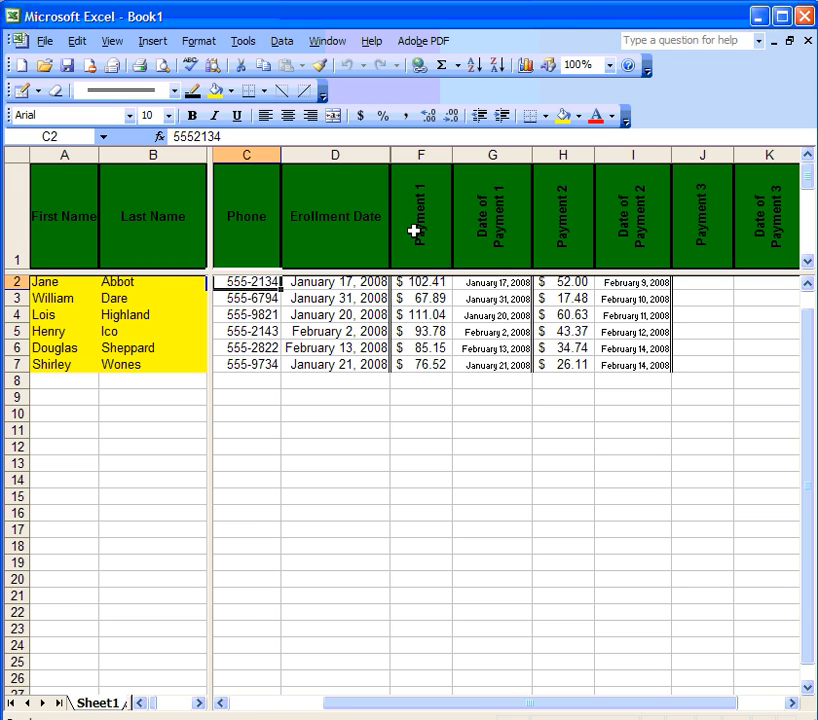
pyautogui.moveTo(810, 346)
pyautogui.mouseDown()
pyautogui.moveTo(814, 409)
pyautogui.moveTo(811, 320)
pyautogui.moveTo(812, 355)
pyautogui.moveTo(808, 343)
pyautogui.mouseUp()
pyautogui.moveTo(793, 706); pyautogui.dragTo(793, 706)
pyautogui.moveTo(150, 298); pyautogui.dragTo(188, 320)
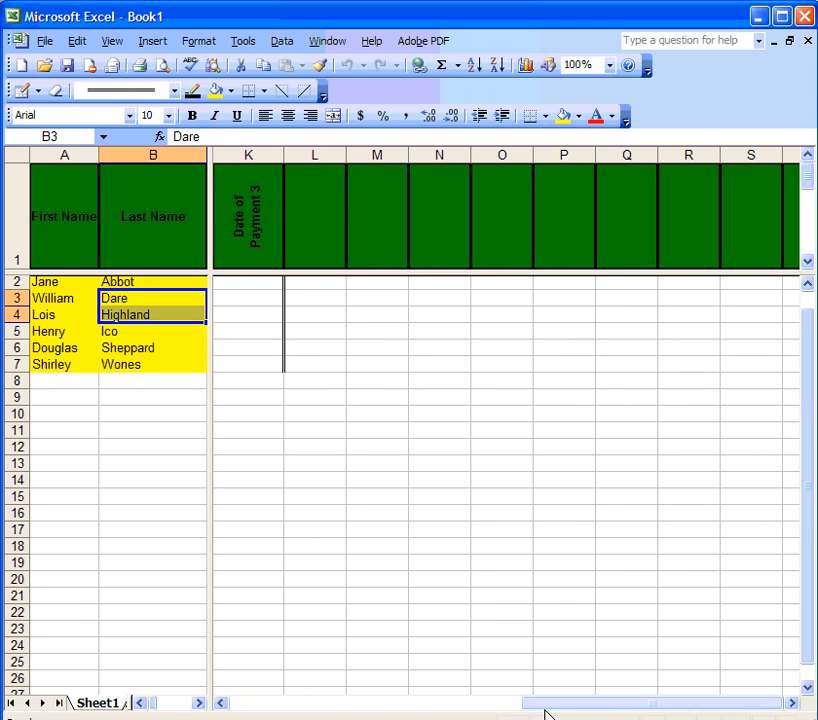
pyautogui.moveTo(559, 708); pyautogui.dragTo(339, 710)
pyautogui.click(246, 216)
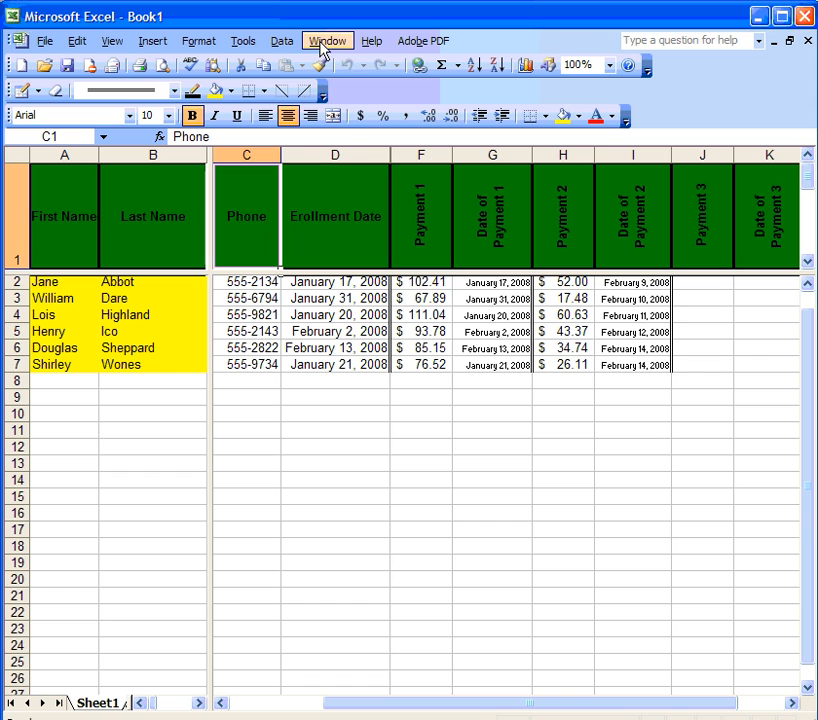
pyautogui.click(324, 45)
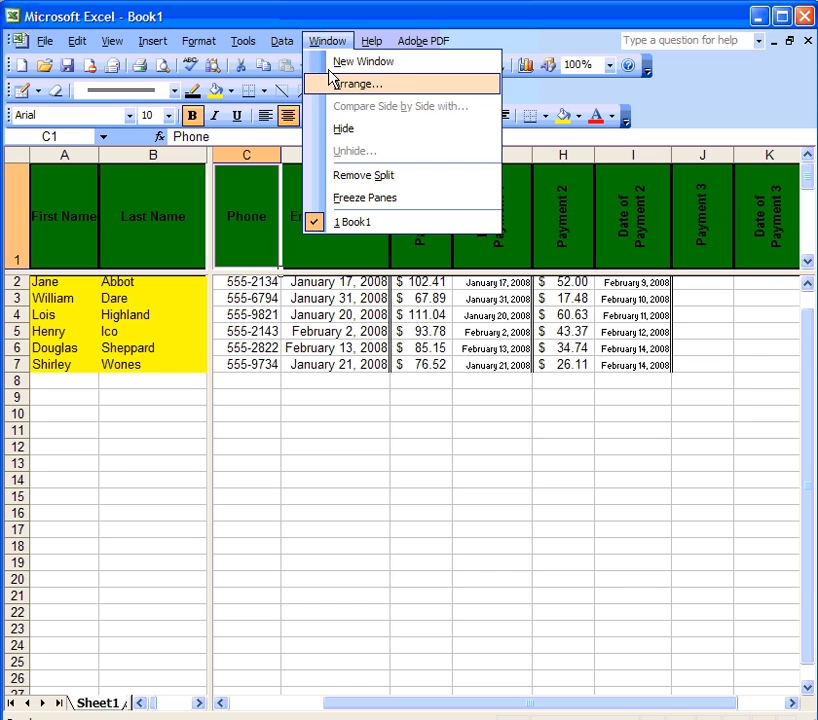
pyautogui.click(356, 178)
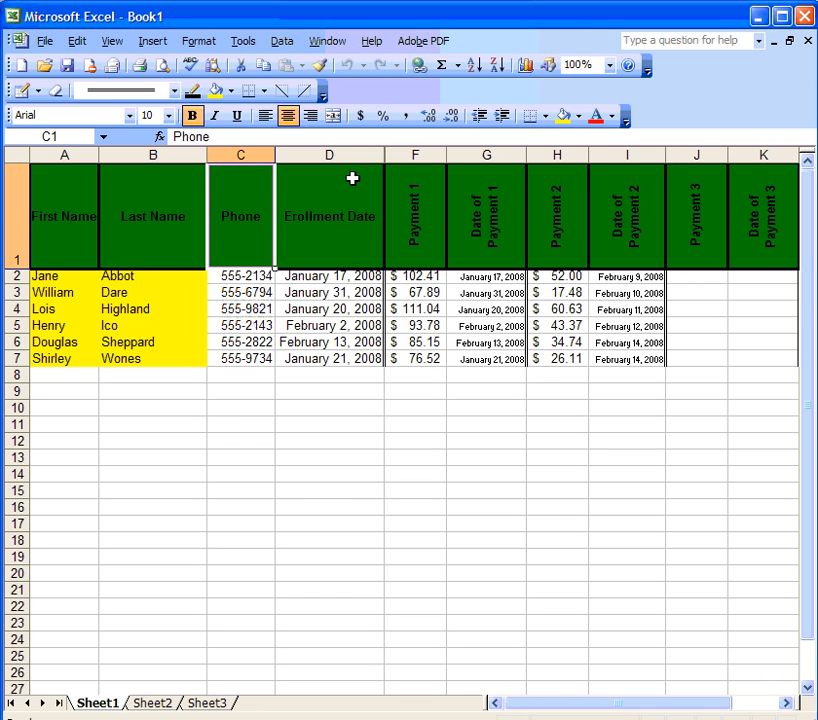
# Step: Freeze panes at cell C2, locking row 1 and columns A–B
pyautogui.click(248, 275)
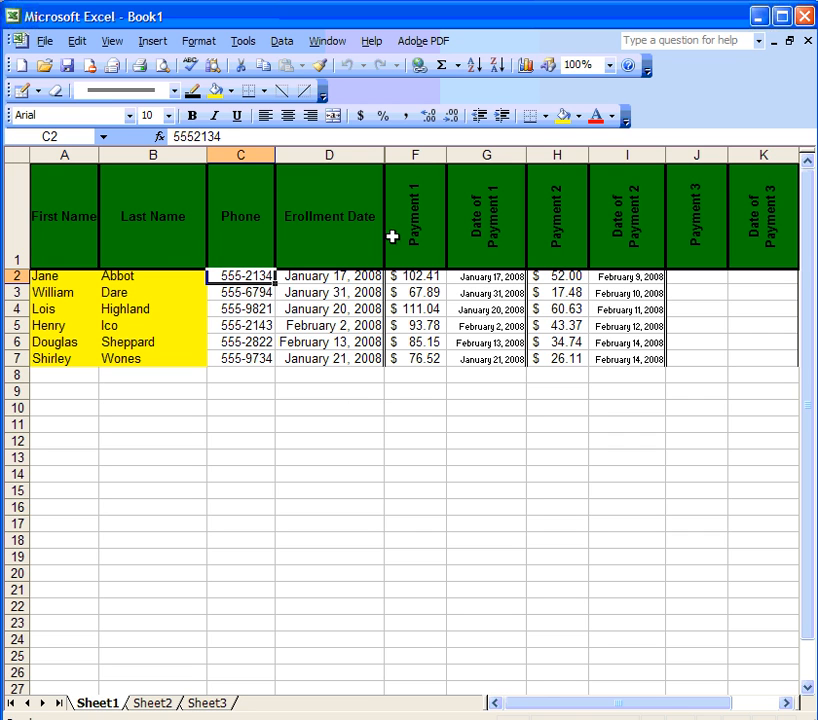
pyautogui.click(325, 43)
pyautogui.click(359, 202)
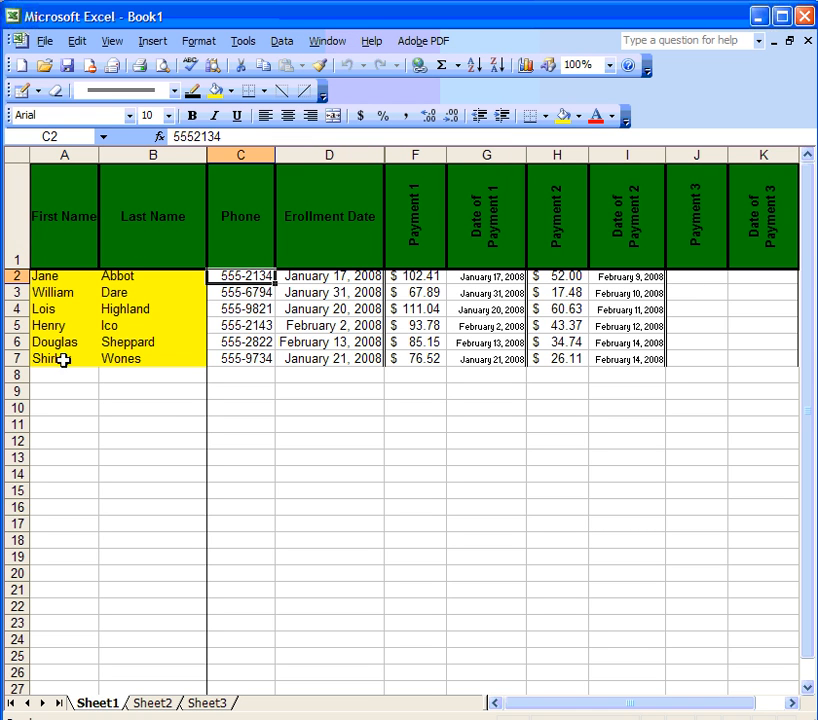
# Step: Scroll to test the frozen panes, then show the Unfreeze Panes option in the Window menu
pyautogui.moveTo(553, 709); pyautogui.dragTo(583, 705)
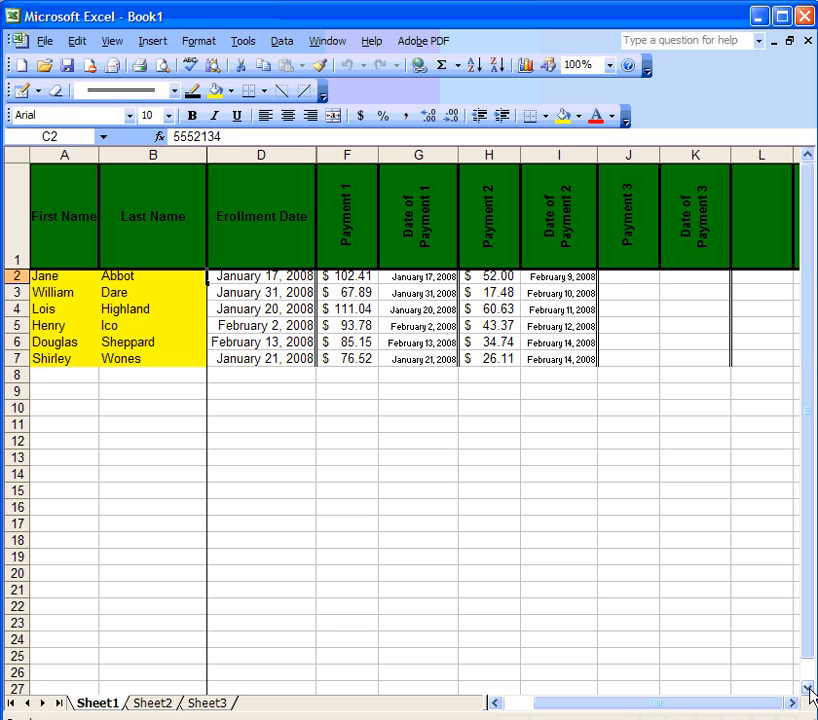
pyautogui.moveTo(809, 688); pyautogui.dragTo(809, 688)
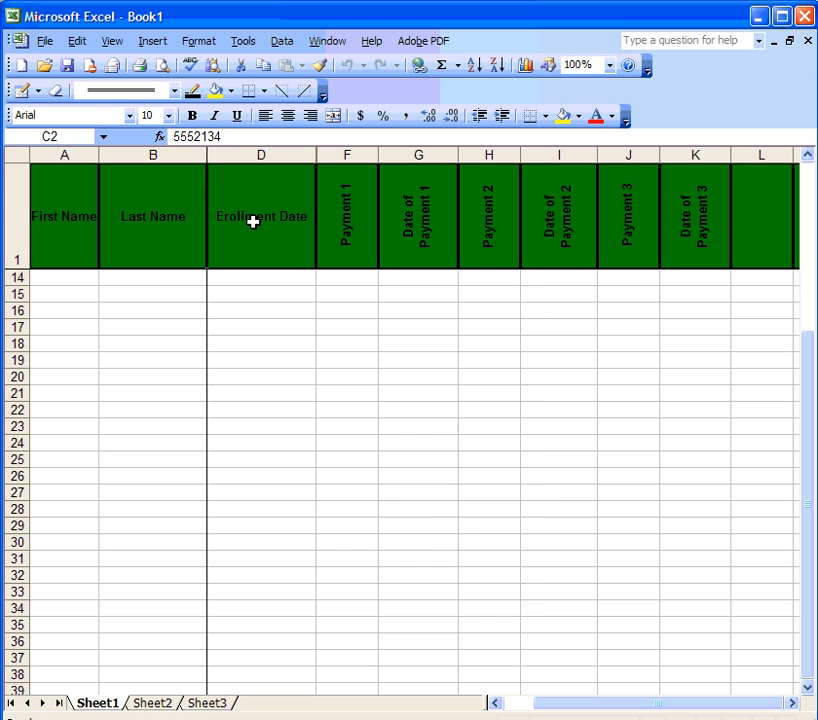
pyautogui.moveTo(808, 372); pyautogui.dragTo(809, 177)
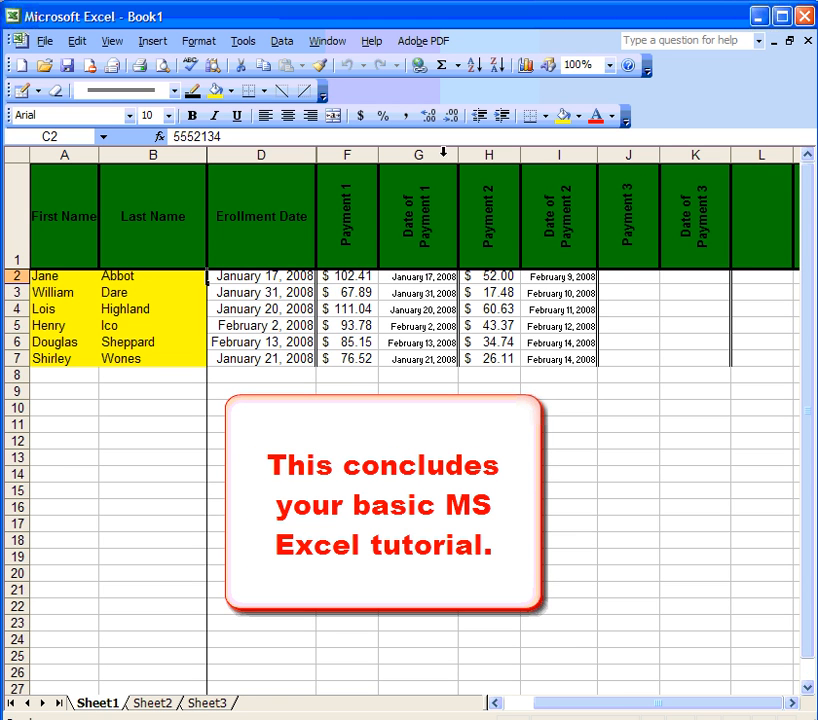
pyautogui.click(328, 41)
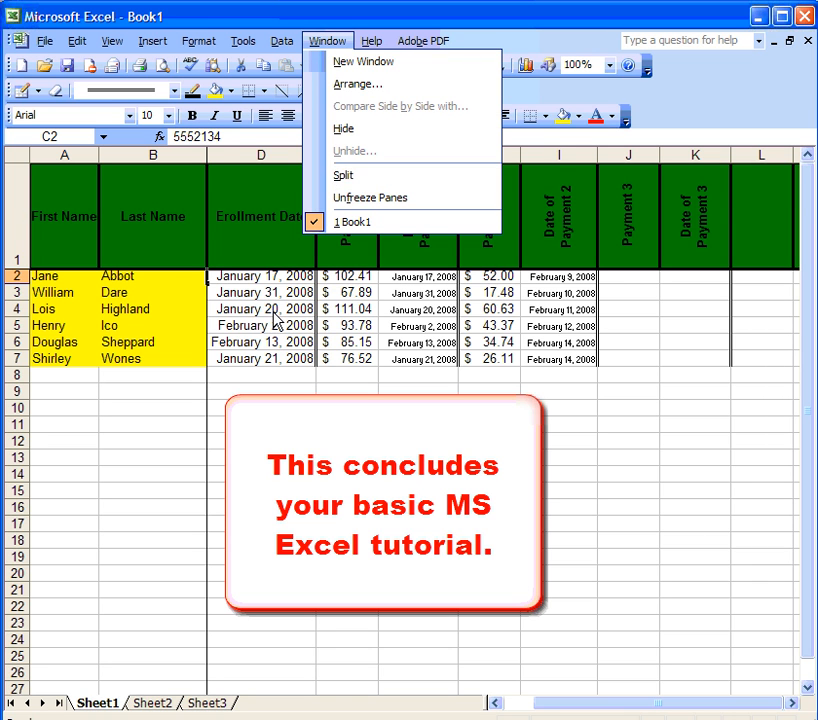